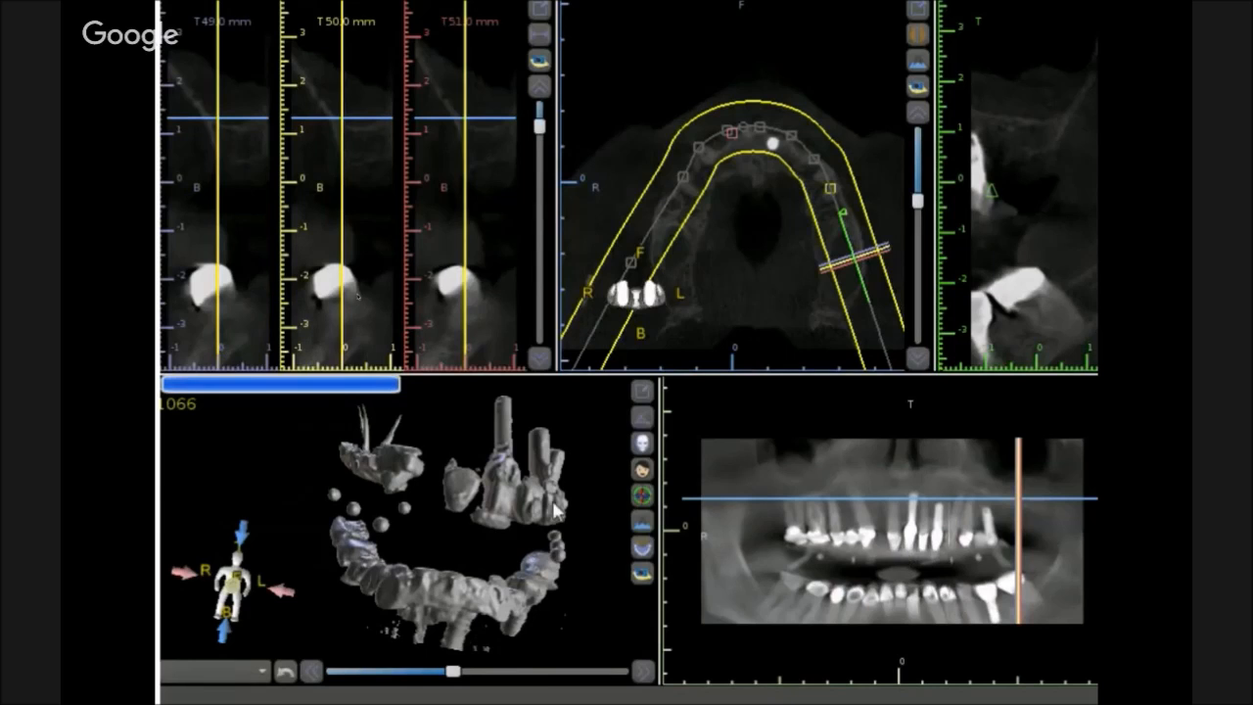
pyautogui.moveTo(552, 474); pyautogui.dragTo(551, 529)
pyautogui.moveTo(445, 529); pyautogui.dragTo(465, 499)
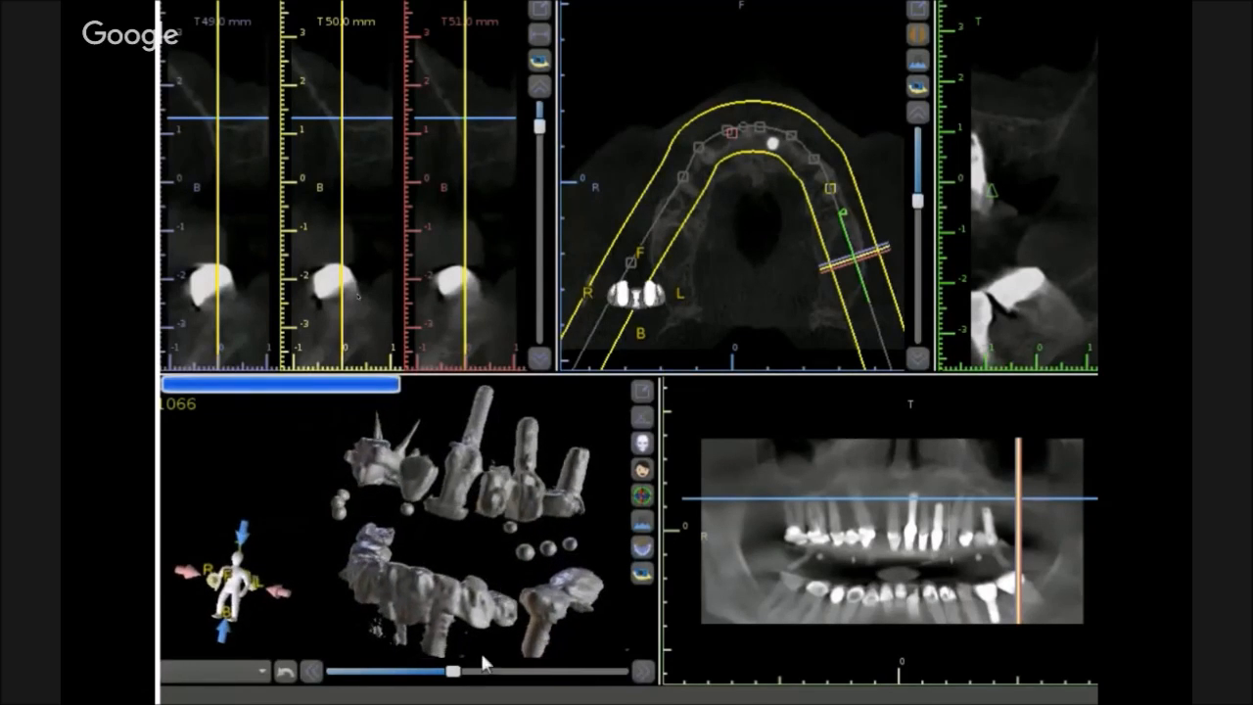
pyautogui.moveTo(449, 673)
pyautogui.mouseDown()
pyautogui.moveTo(555, 674)
pyautogui.moveTo(394, 674)
pyautogui.moveTo(445, 674)
pyautogui.mouseUp()
pyautogui.moveTo(455, 567); pyautogui.dragTo(415, 529)
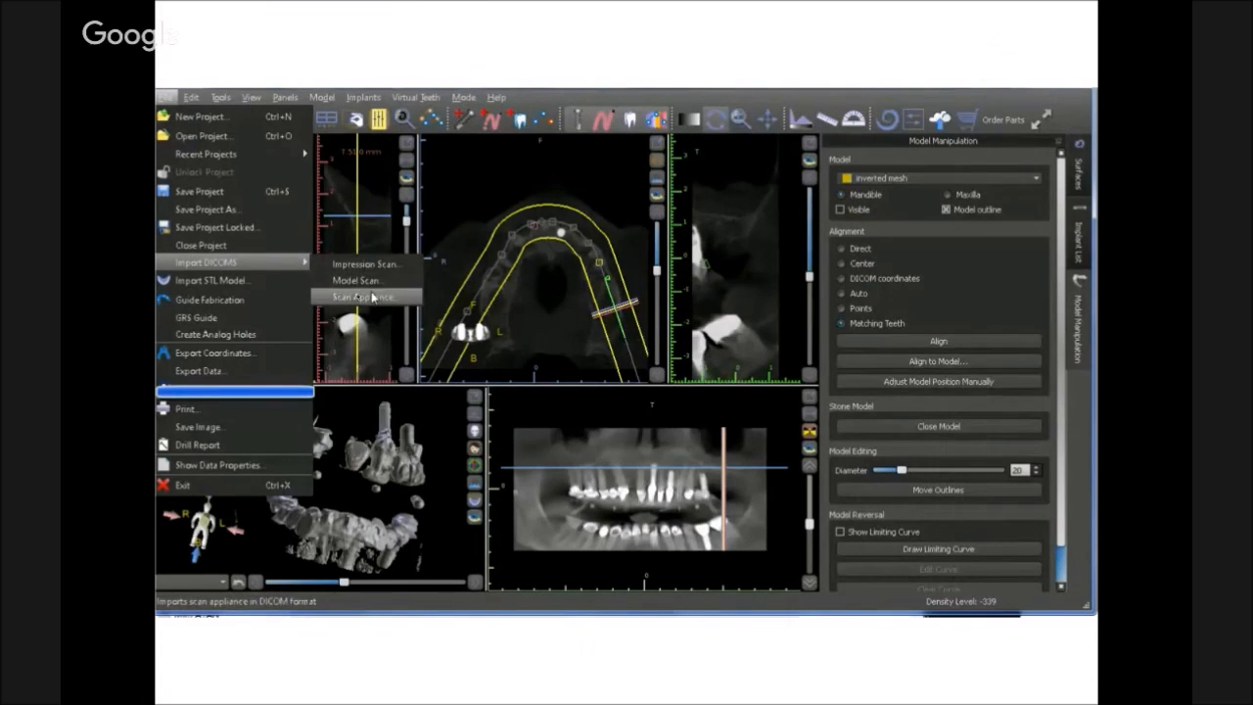
# Import the scan appliance DICOMs in RTG imaging mode, accepting the full volume of interest
pyautogui.click(370, 297)
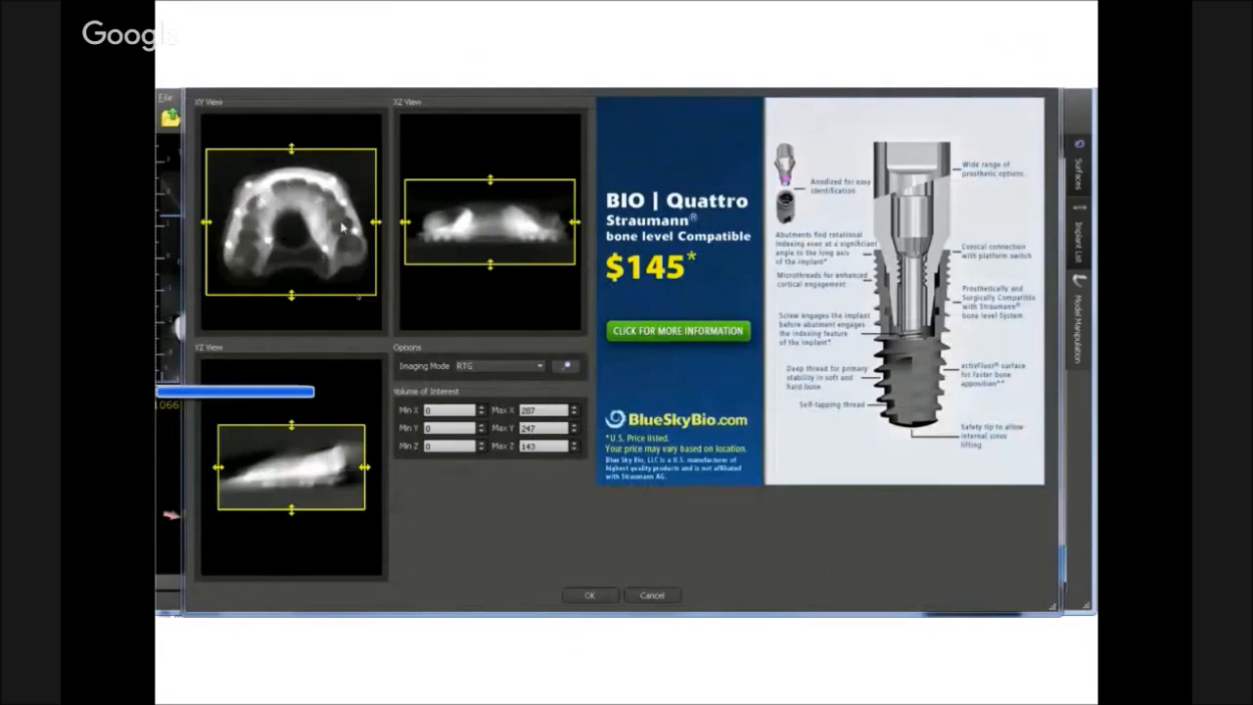
pyautogui.click(587, 596)
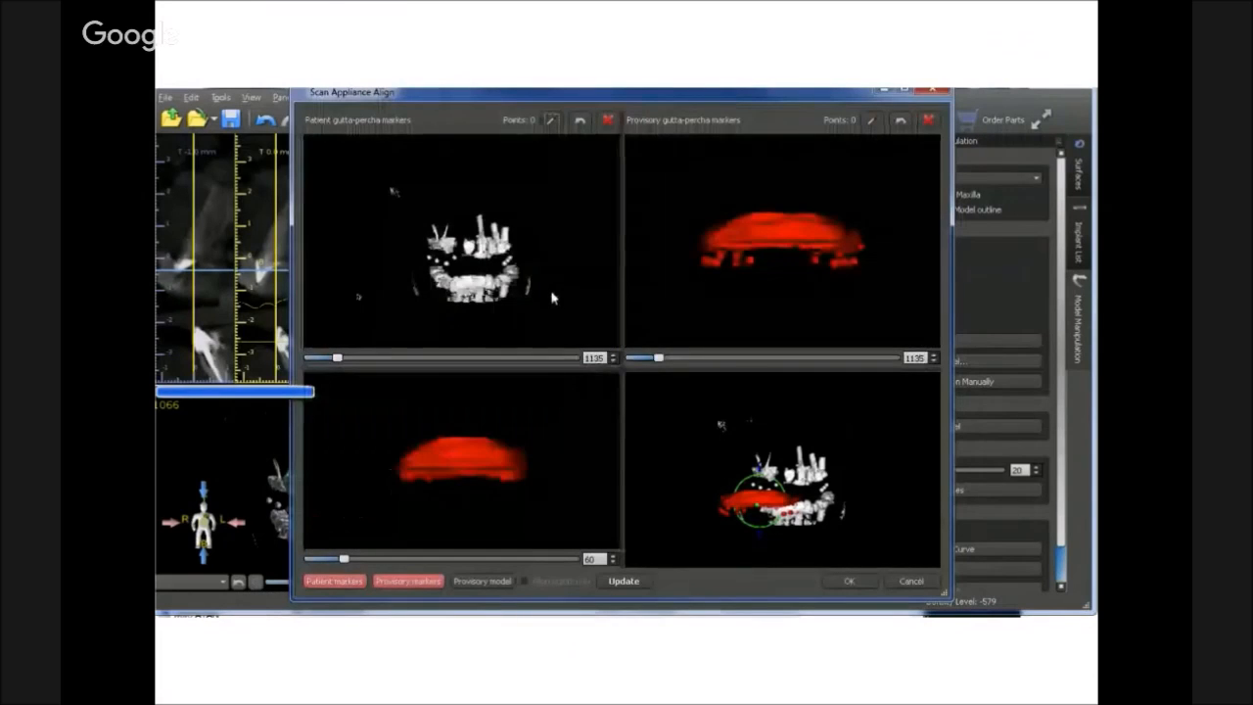
# Place matching points on four gutta-percha markers along one side of the arch in both the provisory and patient scans
pyautogui.moveTo(548, 291); pyautogui.dragTo(521, 292)
pyautogui.scroll(5, 754, 240)
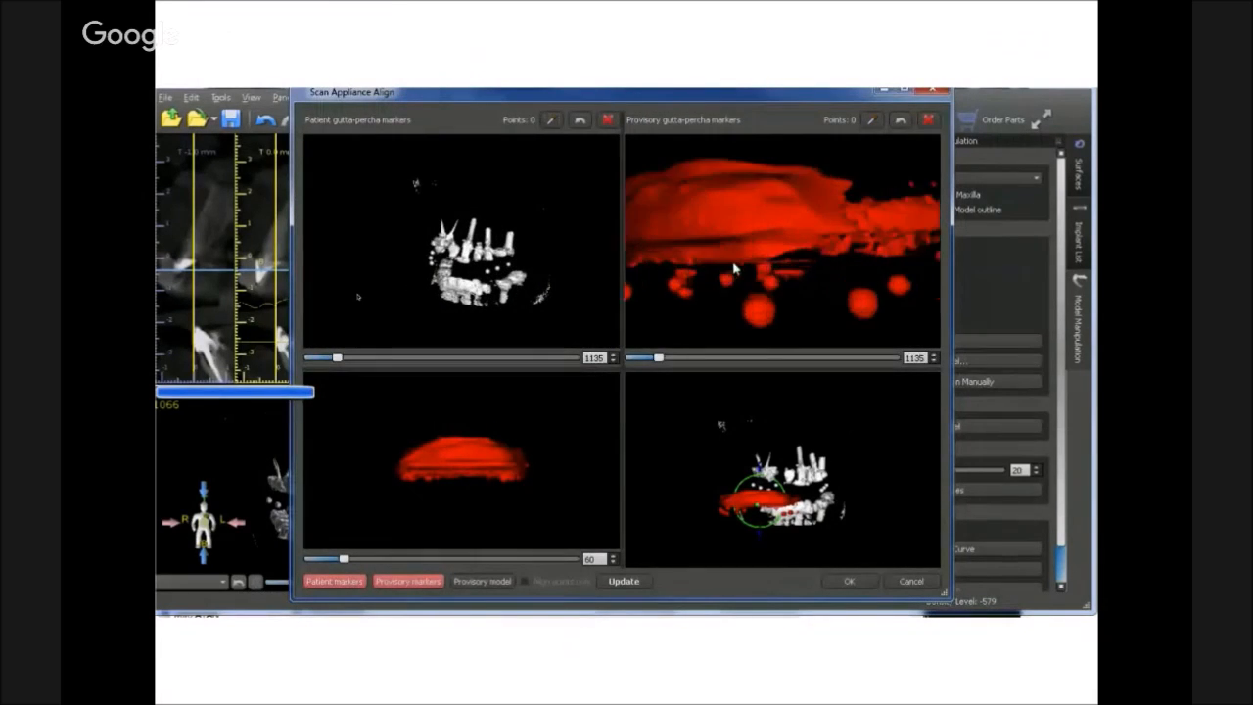
pyautogui.scroll(-3, 734, 270)
pyautogui.scroll(4, 524, 259)
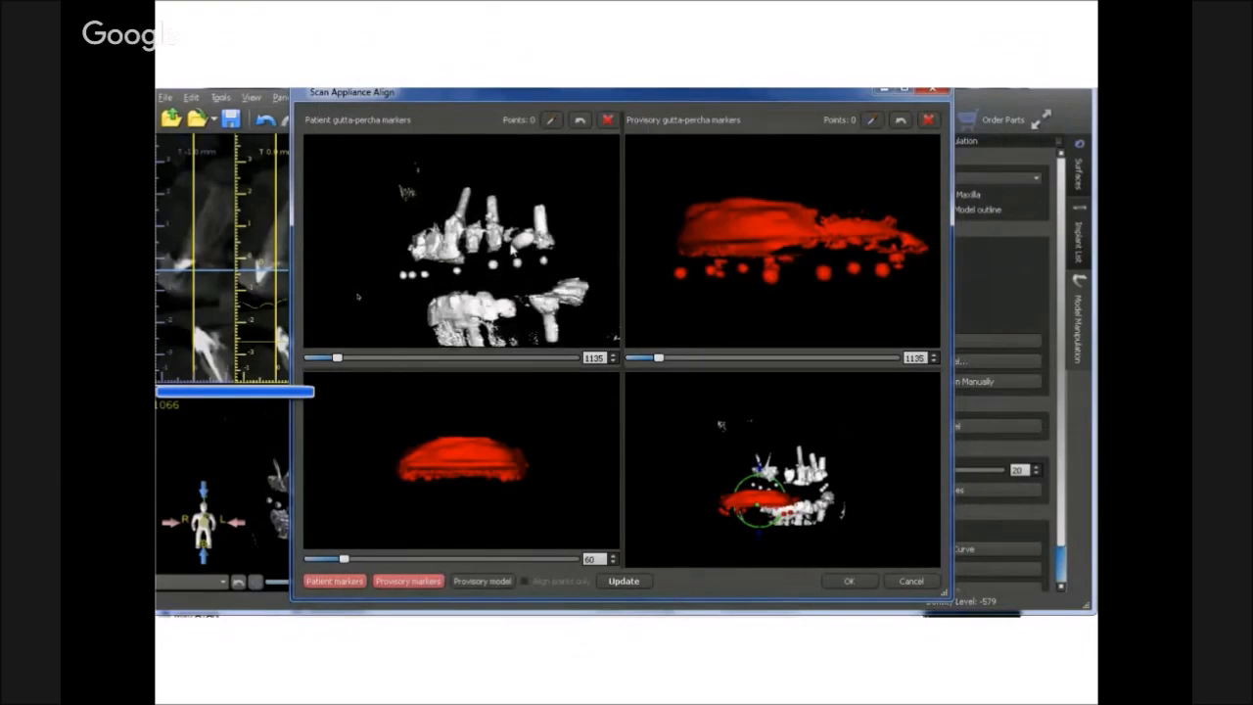
pyautogui.moveTo(498, 271)
pyautogui.mouseDown()
pyautogui.moveTo(488, 235)
pyautogui.moveTo(491, 270)
pyautogui.mouseUp()
pyautogui.moveTo(699, 278); pyautogui.dragTo(785, 262)
pyautogui.click(871, 120)
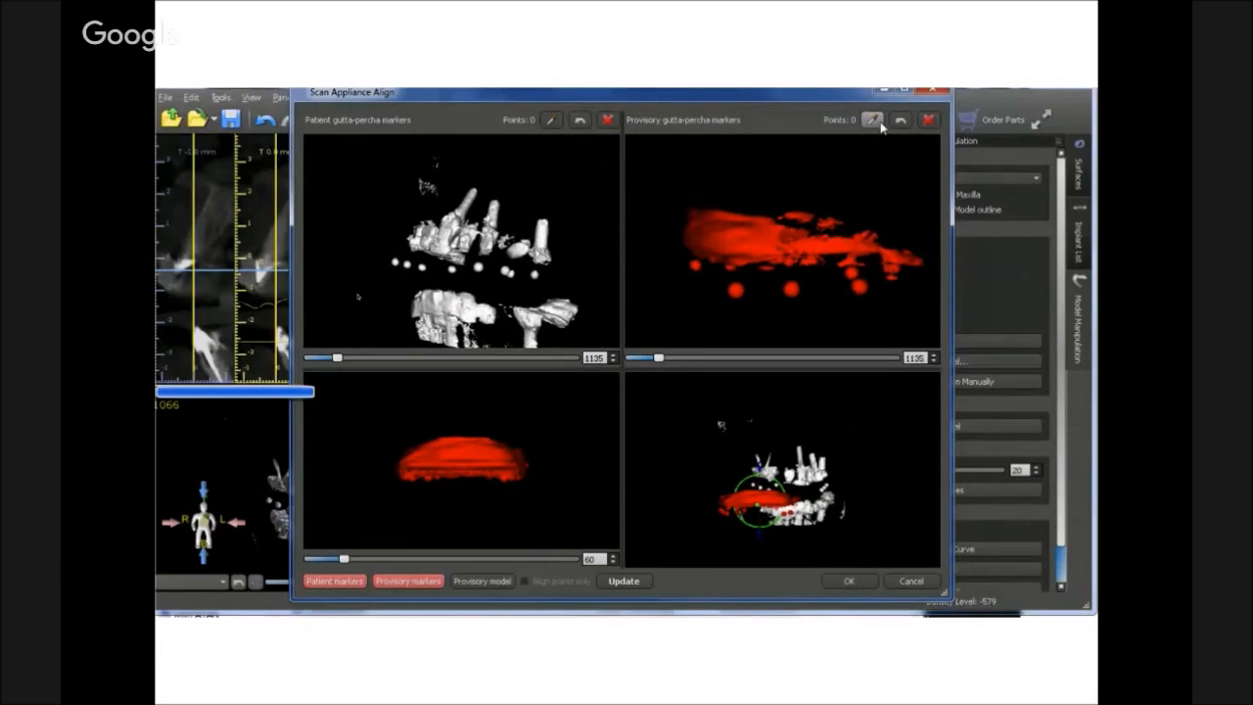
pyautogui.click(550, 122)
pyautogui.moveTo(473, 218); pyautogui.dragTo(457, 232)
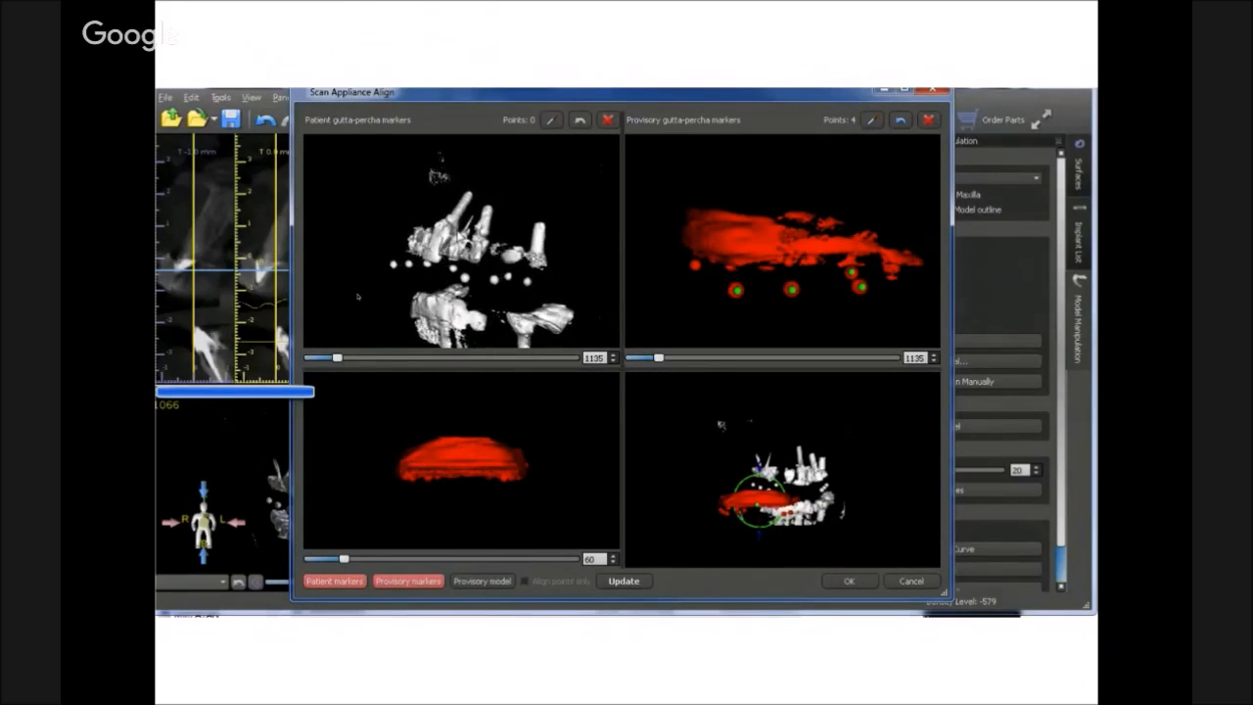
pyautogui.click(551, 121)
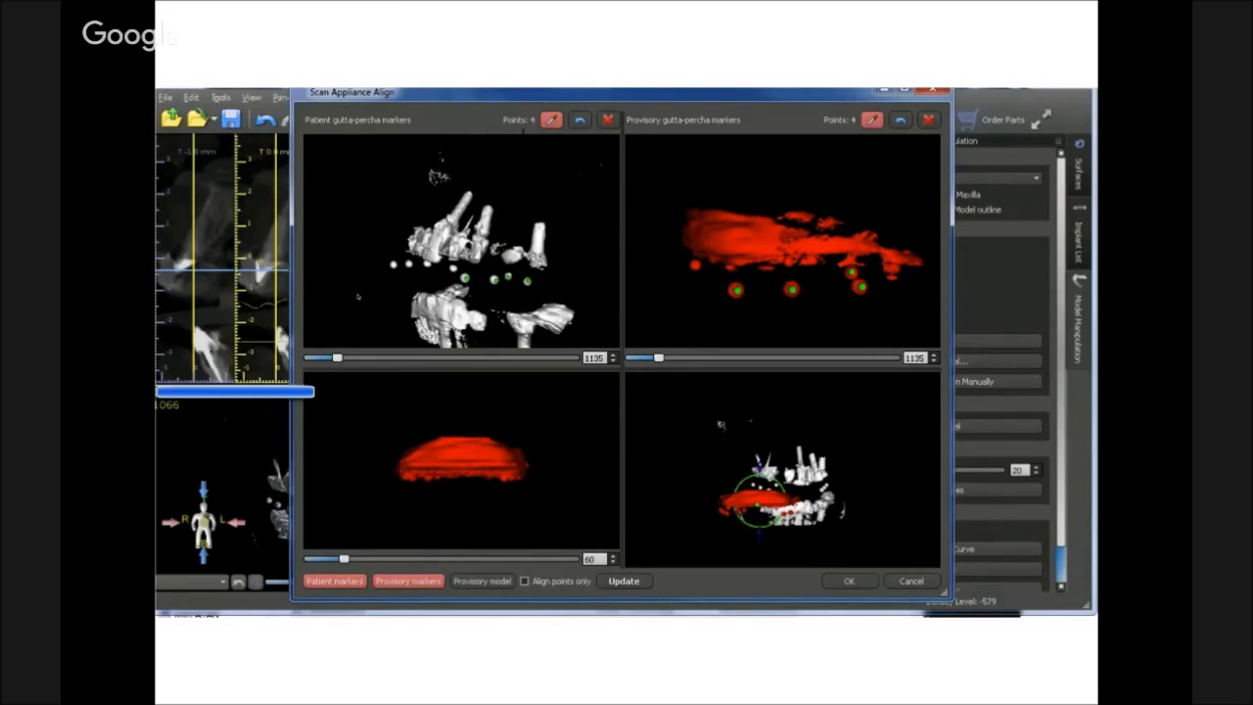
pyautogui.click(550, 121)
# Place matching points on four more gutta-percha markers on the opposite side in both scans and accept the scan appliance alignment
pyautogui.moveTo(783, 235)
pyautogui.mouseDown()
pyautogui.moveTo(831, 246)
pyautogui.moveTo(837, 262)
pyautogui.moveTo(784, 259)
pyautogui.mouseUp()
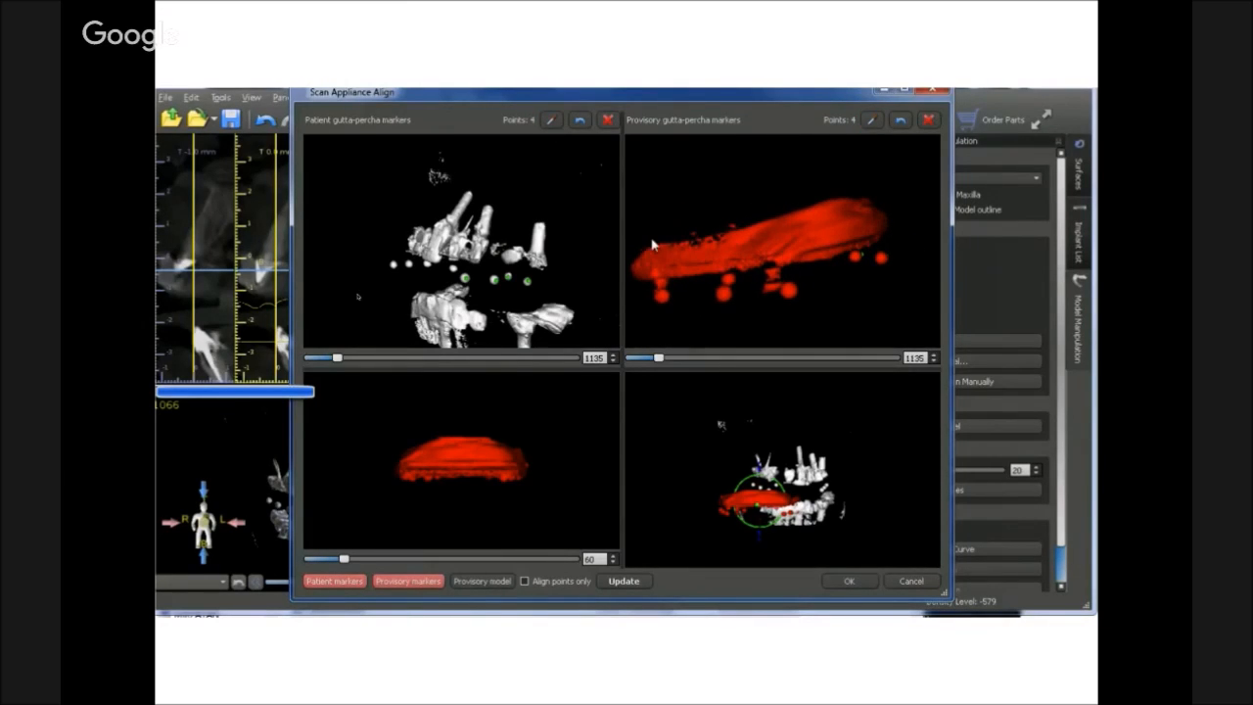
pyautogui.moveTo(347, 246); pyautogui.dragTo(446, 277)
pyautogui.click(550, 119)
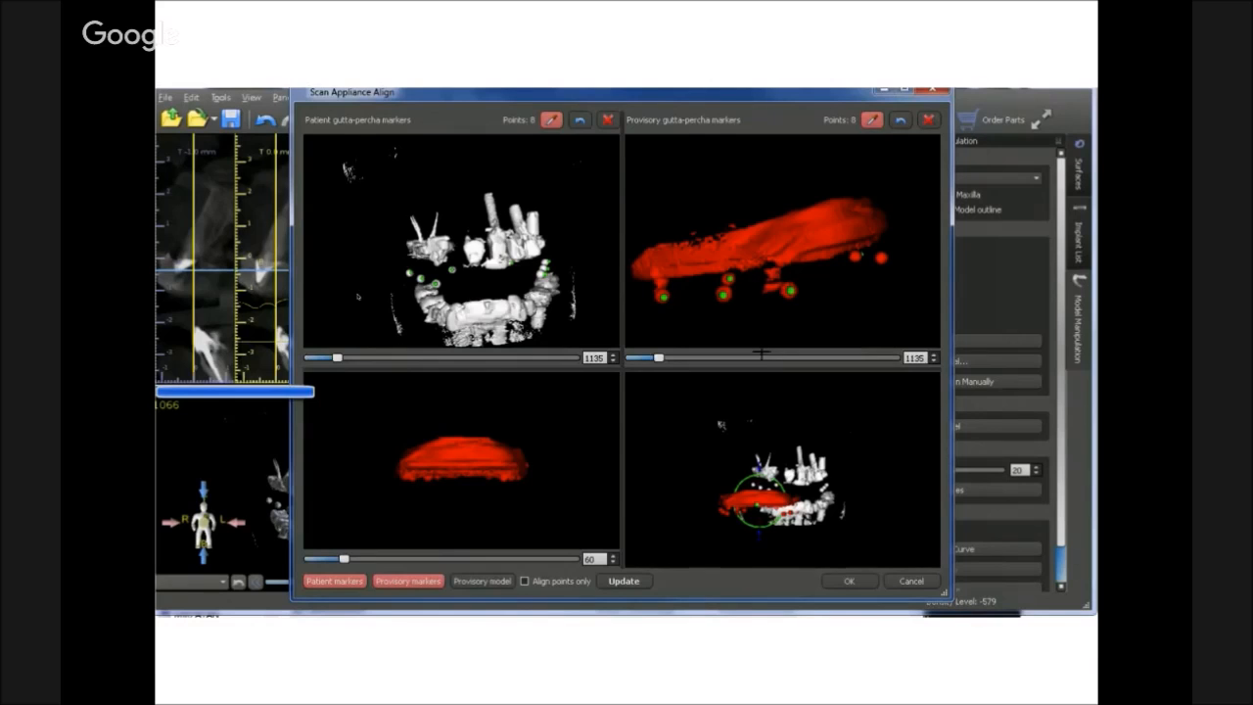
pyautogui.click(842, 584)
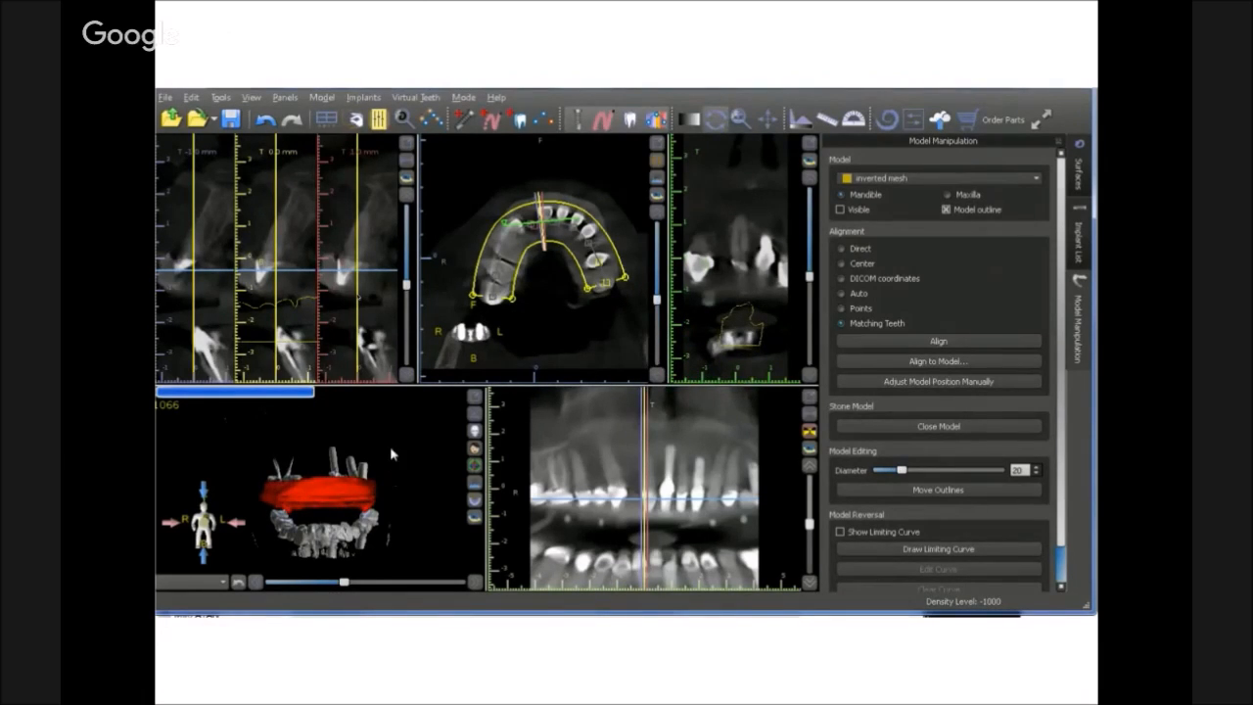
# Hide the Original CT surface and inspect the aligned scan appliance model on its own
pyautogui.moveTo(389, 445); pyautogui.dragTo(371, 470)
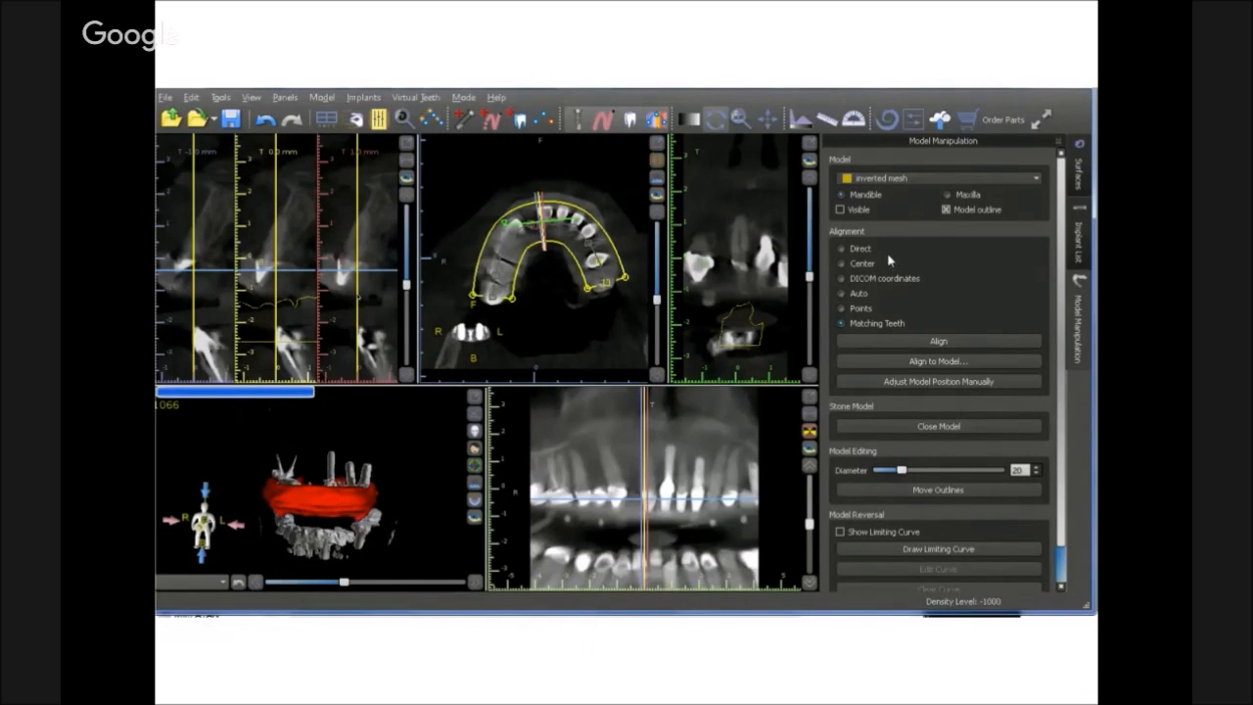
pyautogui.click(1079, 168)
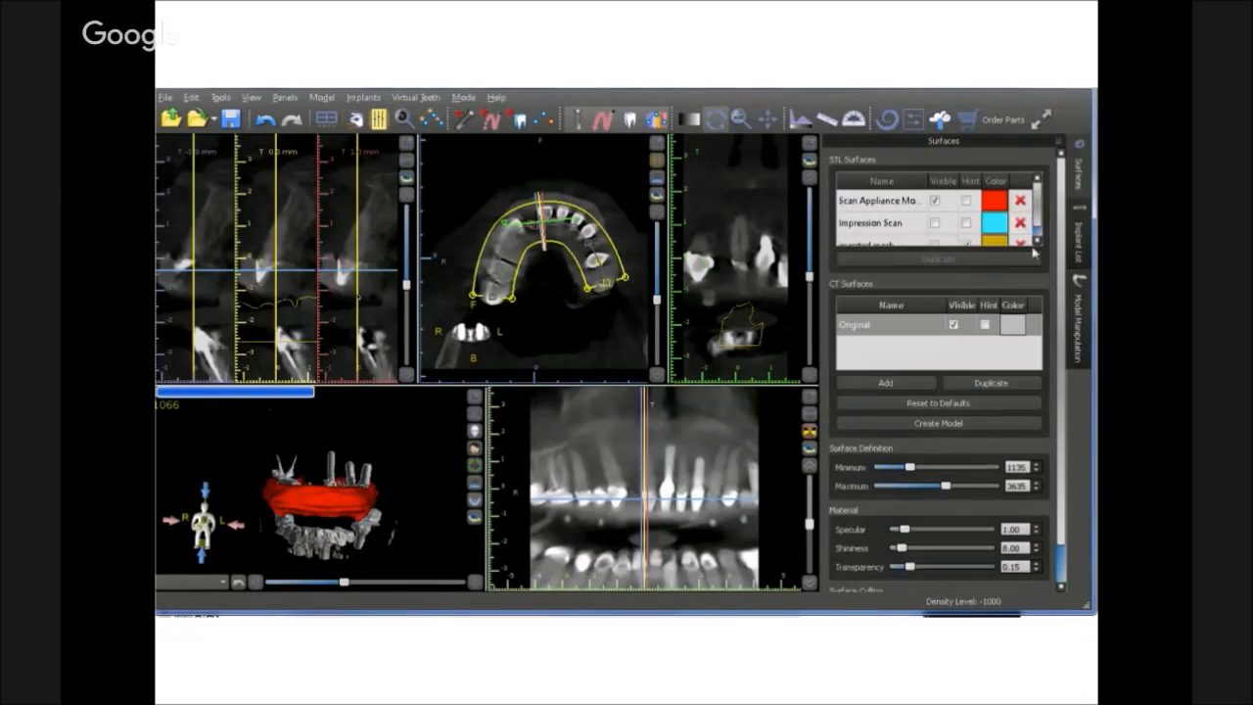
pyautogui.click(954, 324)
pyautogui.moveTo(349, 492)
pyautogui.mouseDown()
pyautogui.moveTo(294, 532)
pyautogui.moveTo(319, 512)
pyautogui.moveTo(320, 487)
pyautogui.moveTo(315, 523)
pyautogui.moveTo(344, 497)
pyautogui.mouseUp()
pyautogui.scroll(5, 324, 508)
pyautogui.scroll(-3, 298, 531)
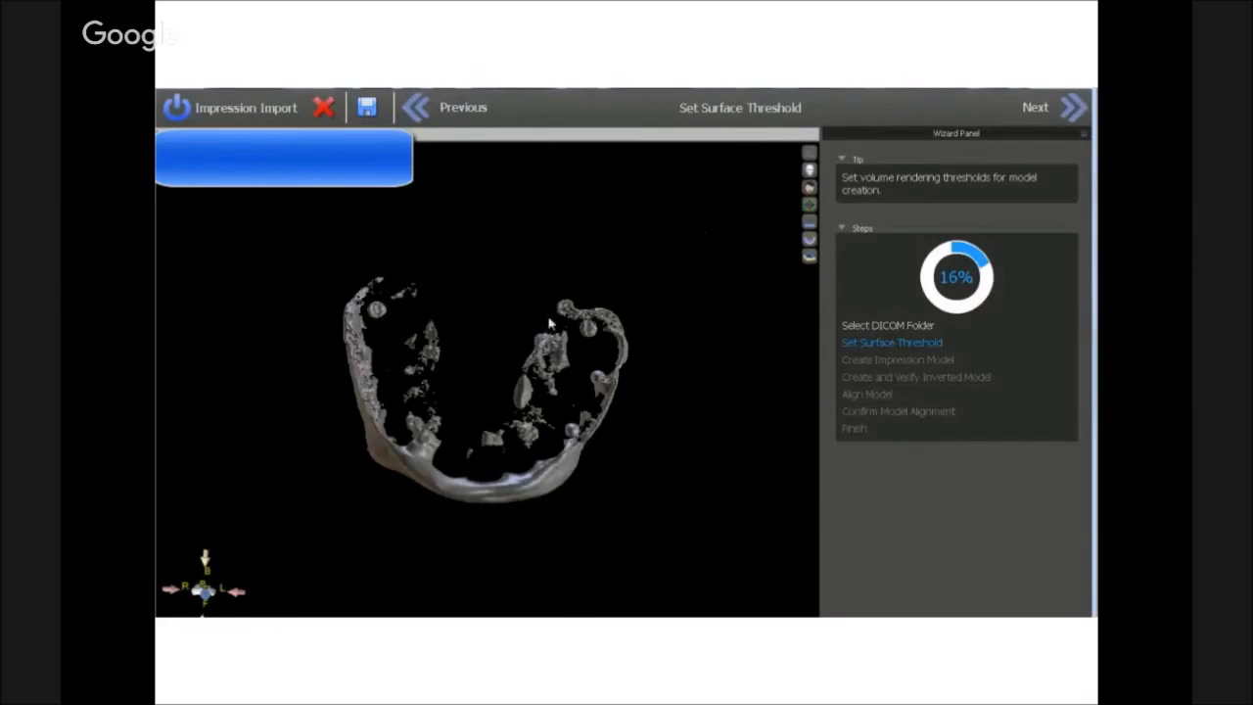
# Adjust the impression scan's volume rendering threshold until the holes in the front tooth area close
pyautogui.moveTo(519, 336); pyautogui.dragTo(486, 579)
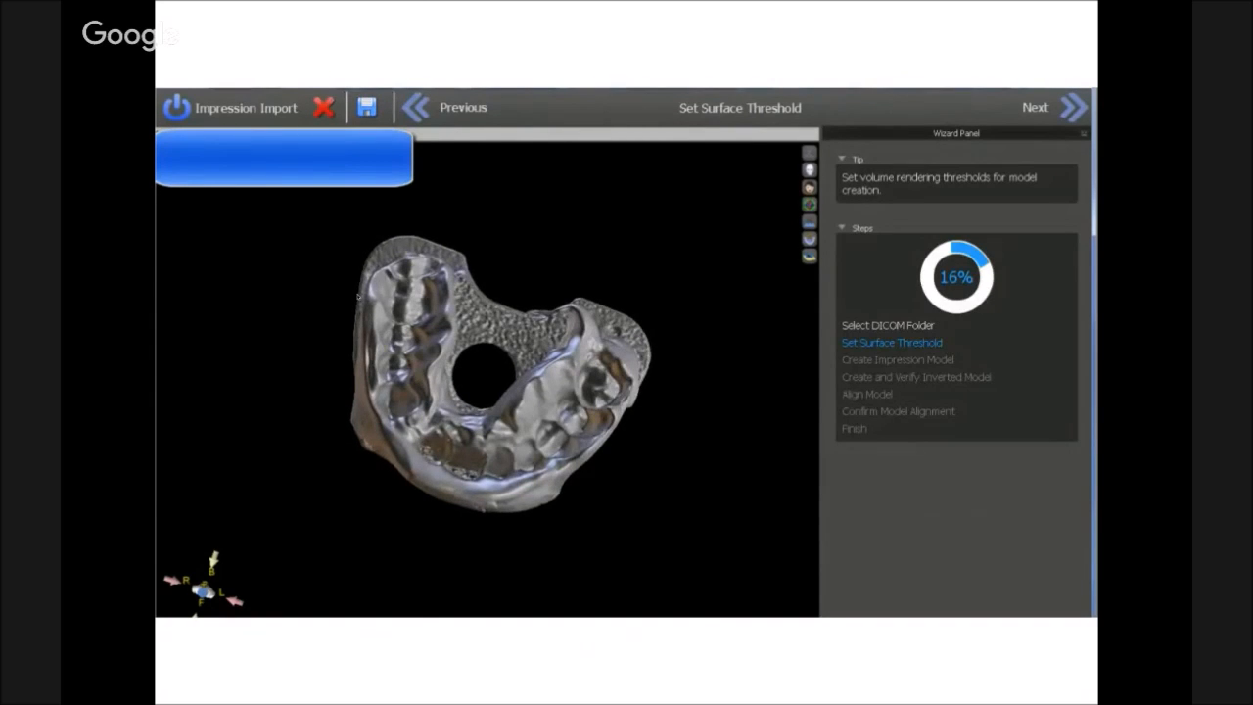
pyautogui.scroll(5, 470, 436)
pyautogui.moveTo(467, 483); pyautogui.dragTo(454, 517)
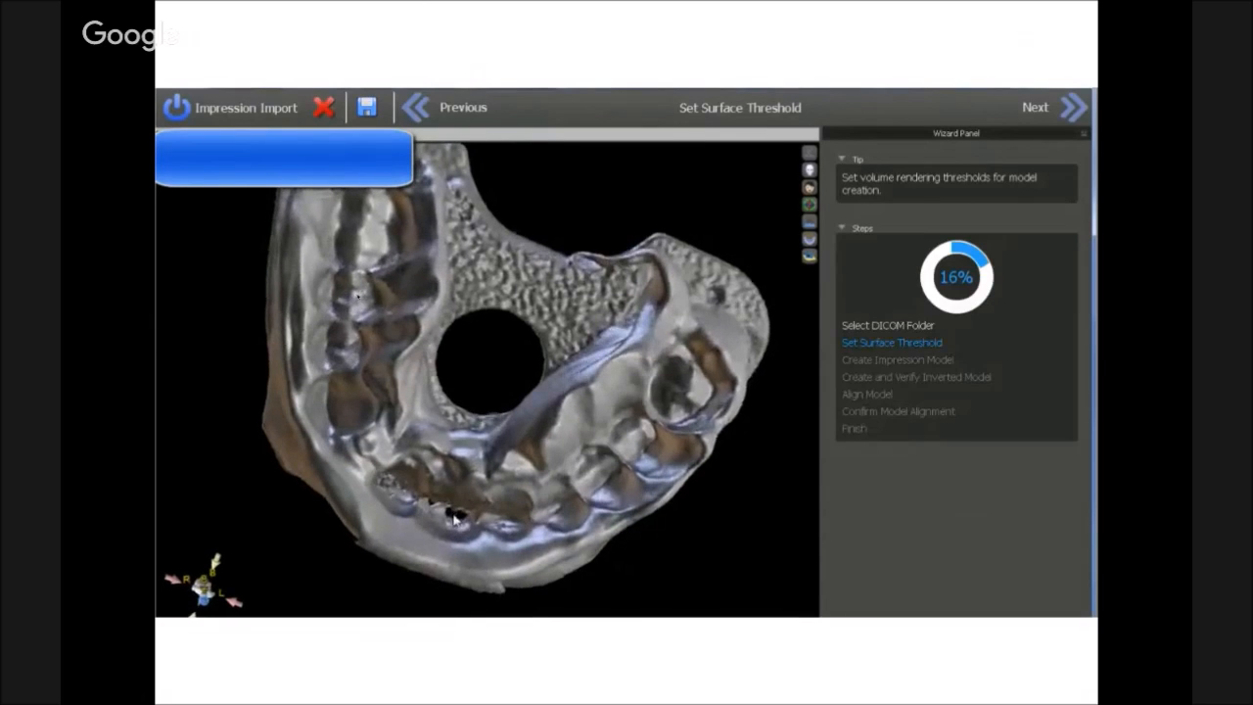
pyautogui.scroll(-5, 358, 295)
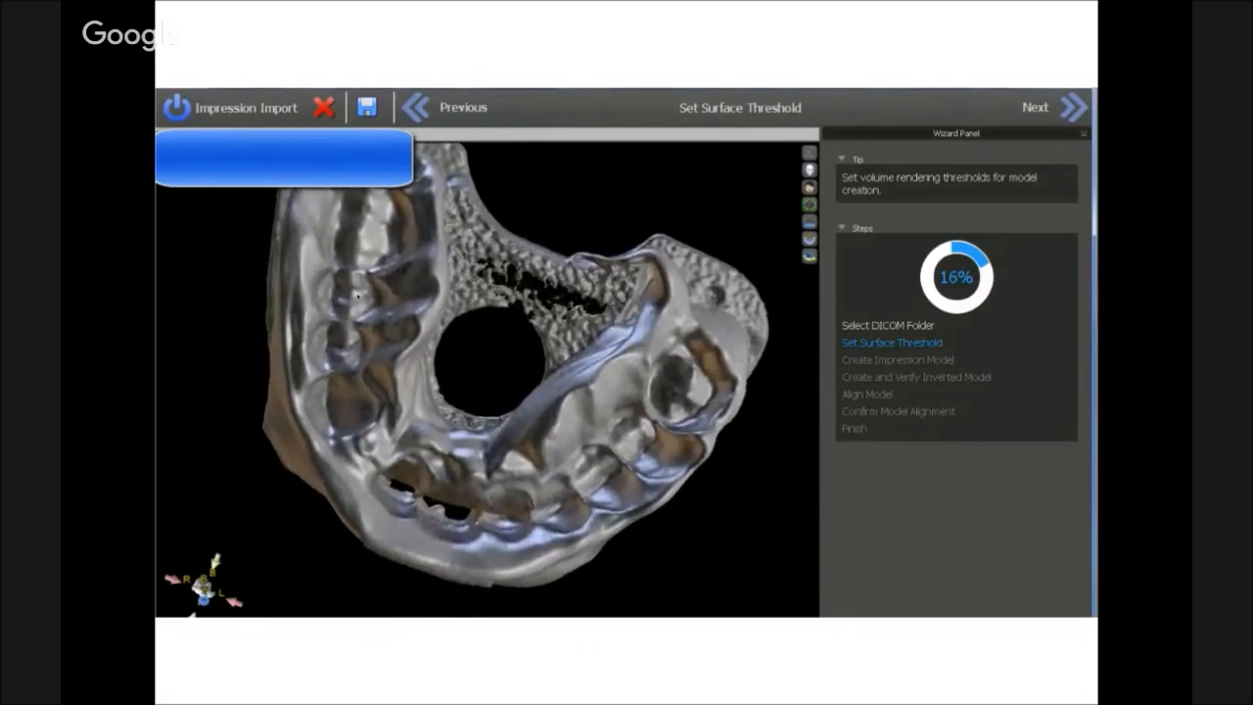
pyautogui.scroll(5, 358, 296)
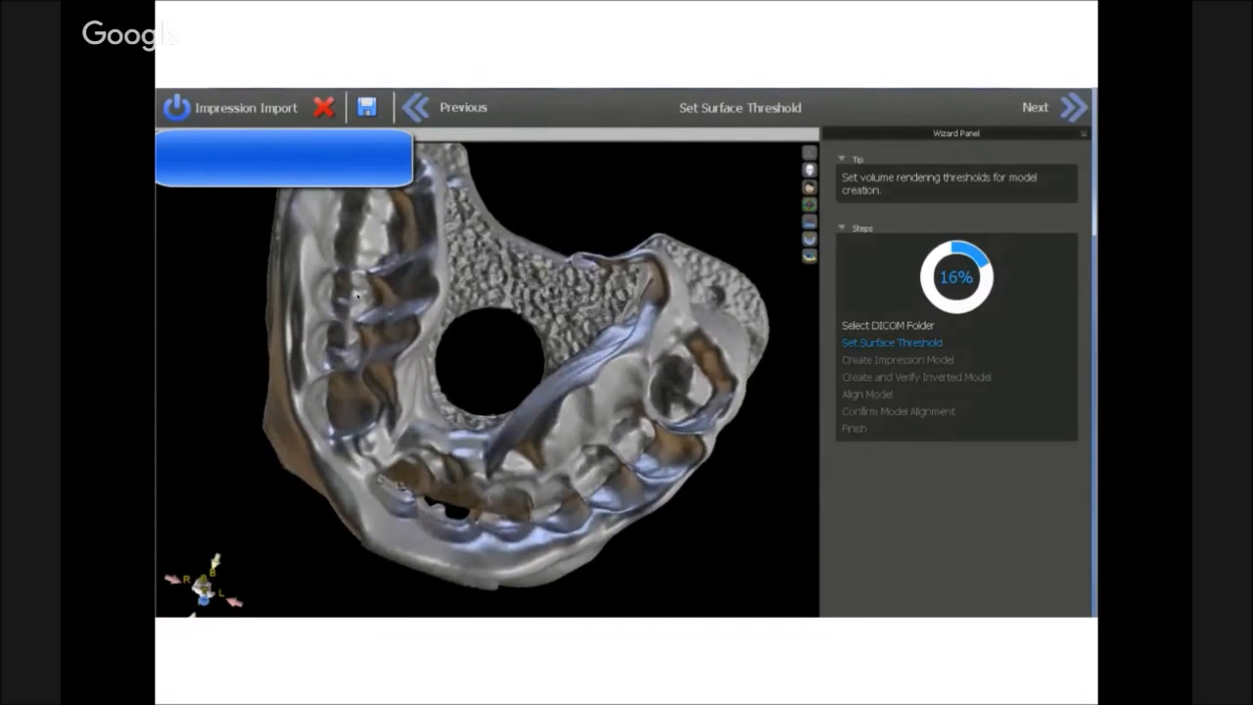
pyautogui.scroll(1, 358, 296)
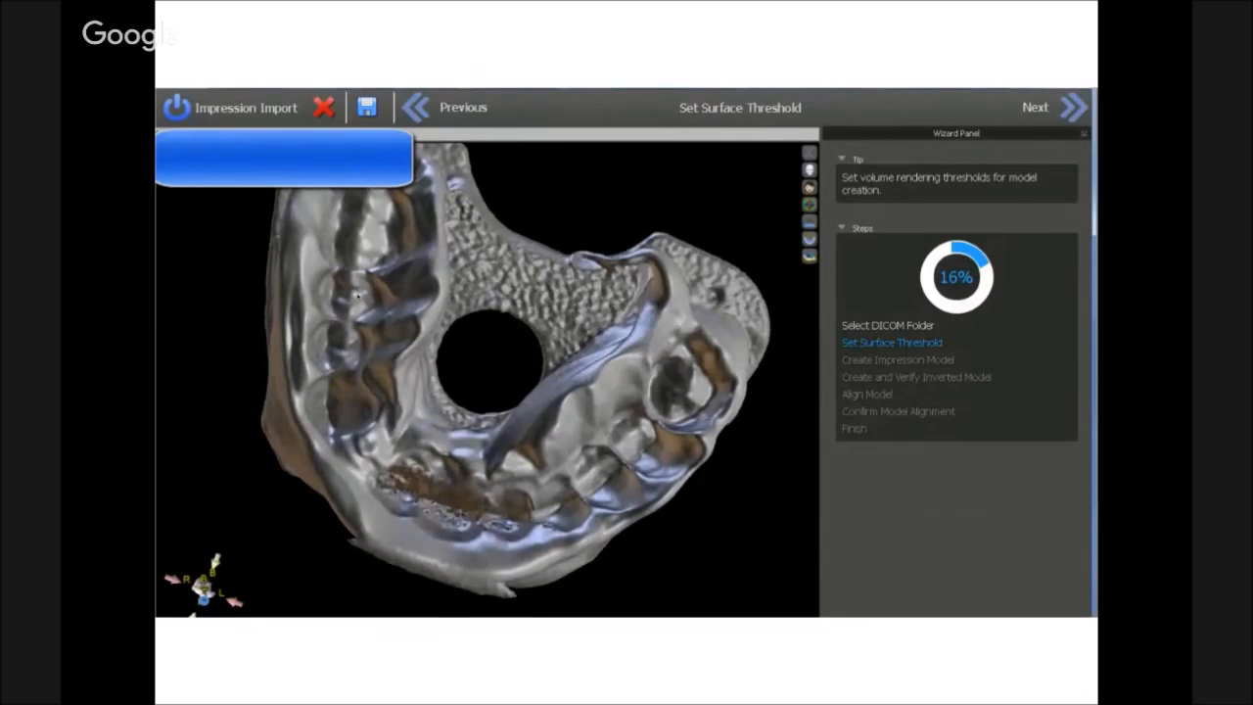
pyautogui.scroll(1, 359, 295)
# Inspect the thresholded impression surface from the front and underside, and create the impression model from it
pyautogui.moveTo(430, 530); pyautogui.dragTo(454, 499)
pyautogui.scroll(-2, 447, 454)
pyautogui.moveTo(552, 377); pyautogui.dragTo(513, 353)
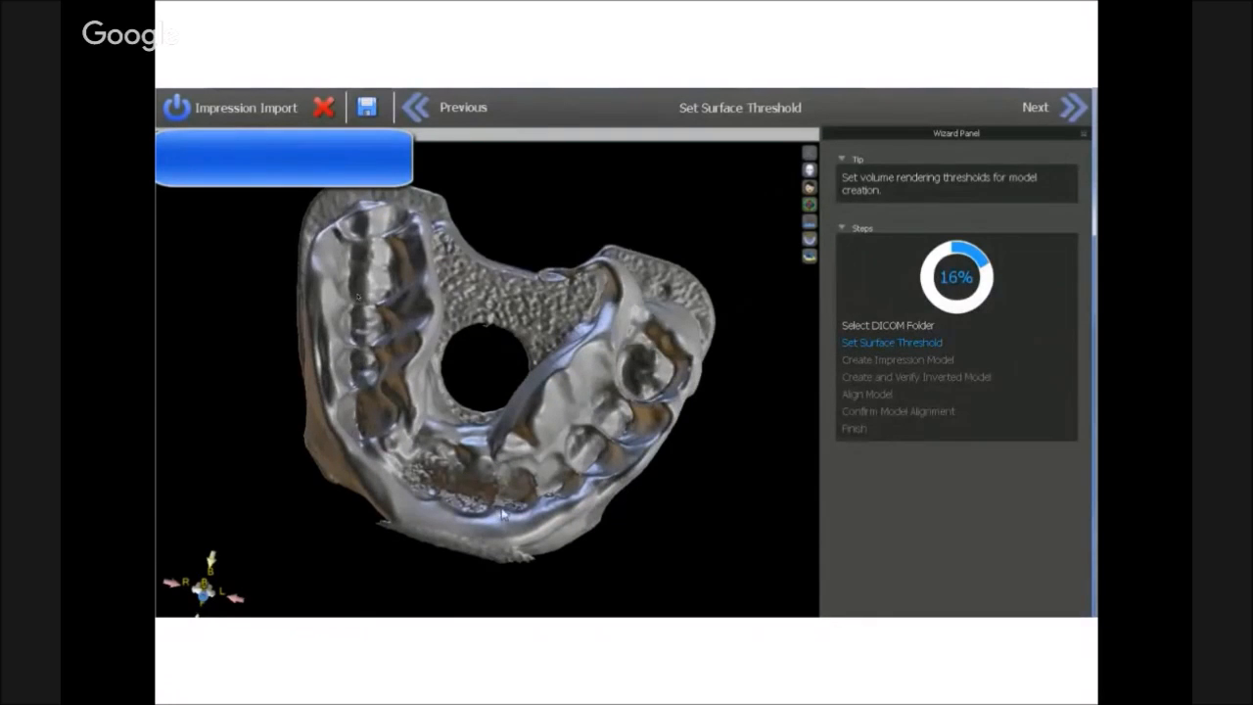
pyautogui.moveTo(496, 519); pyautogui.dragTo(445, 396)
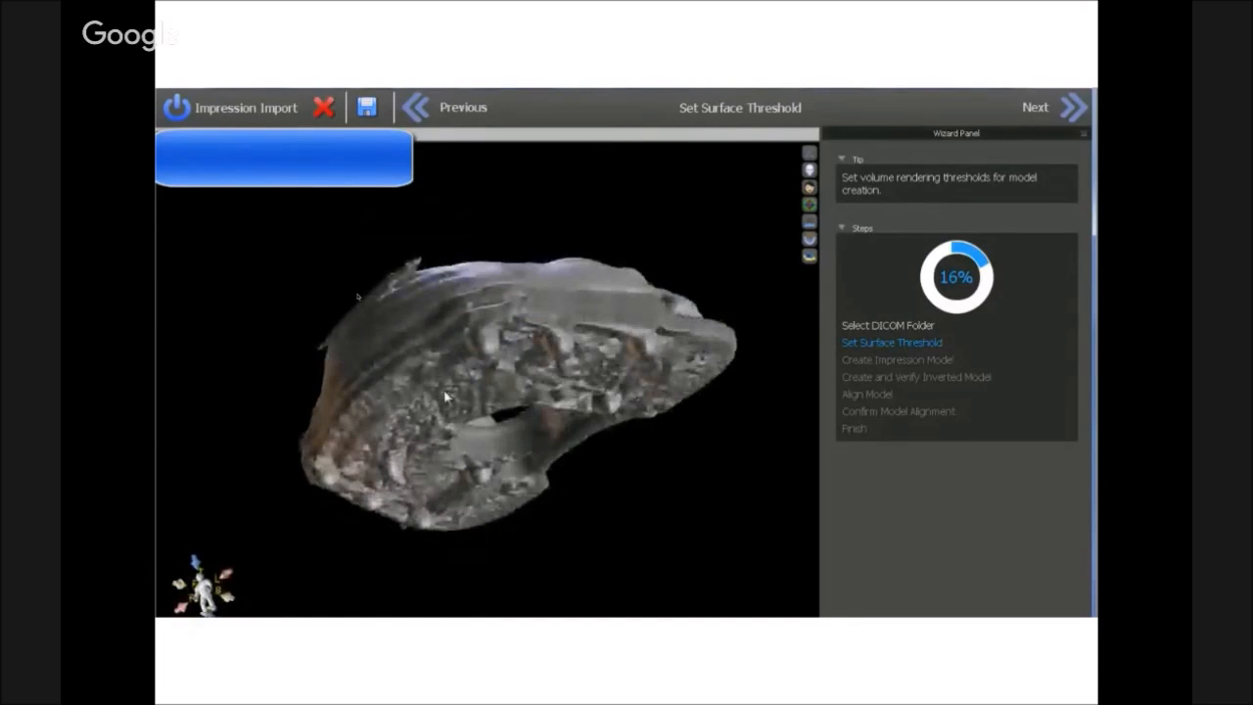
pyautogui.moveTo(433, 346); pyautogui.dragTo(470, 447)
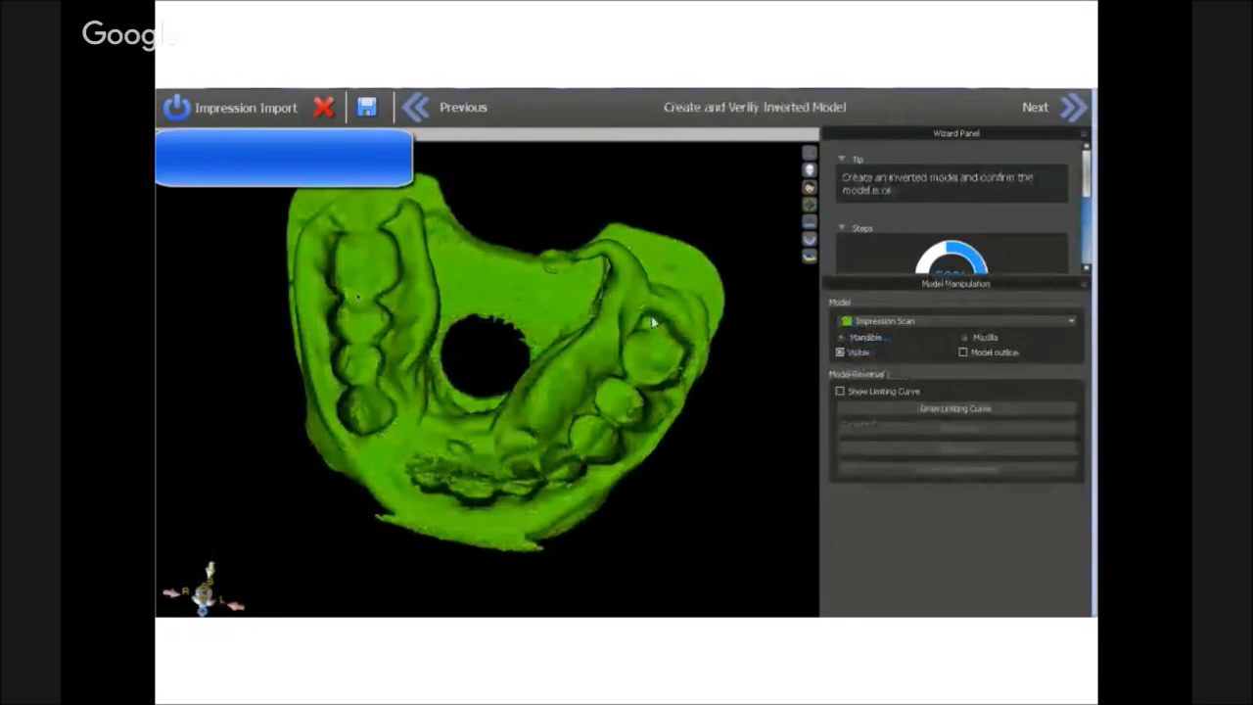
# Try to draw and correct a limiting curve around the teeth of the impression scan, and clear it
pyautogui.moveTo(488, 464); pyautogui.dragTo(492, 440)
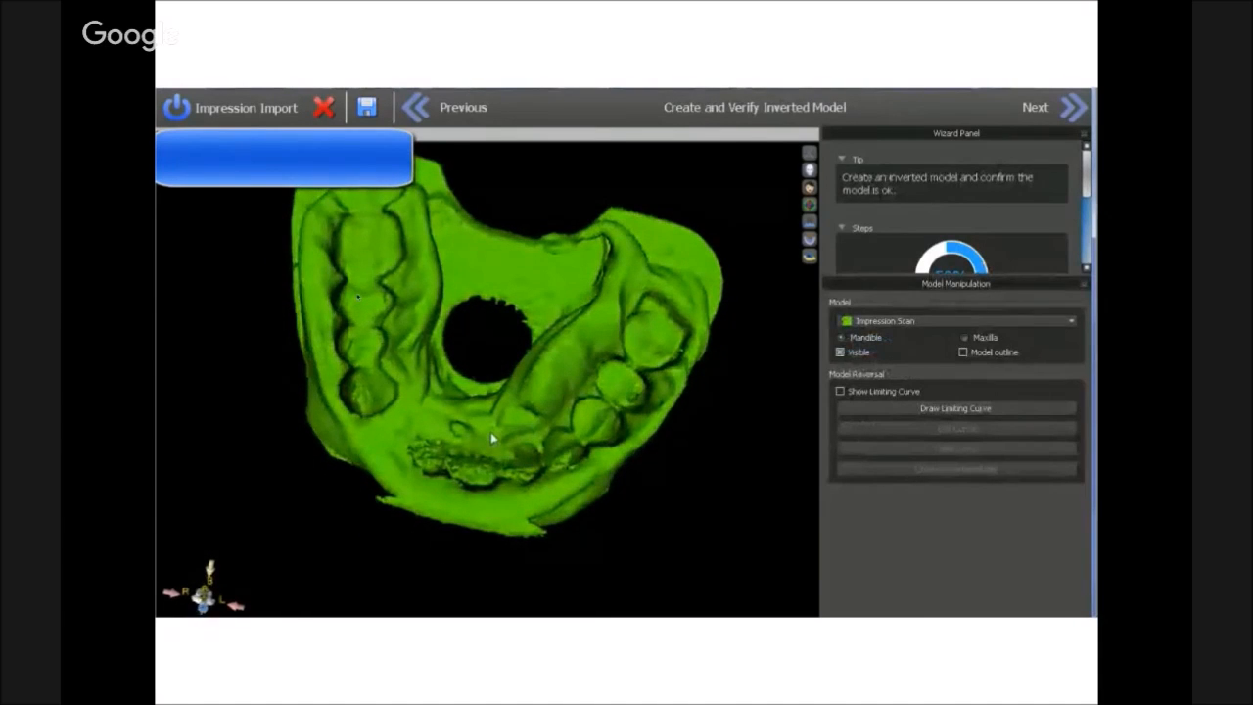
pyautogui.click(840, 391)
pyautogui.click(872, 411)
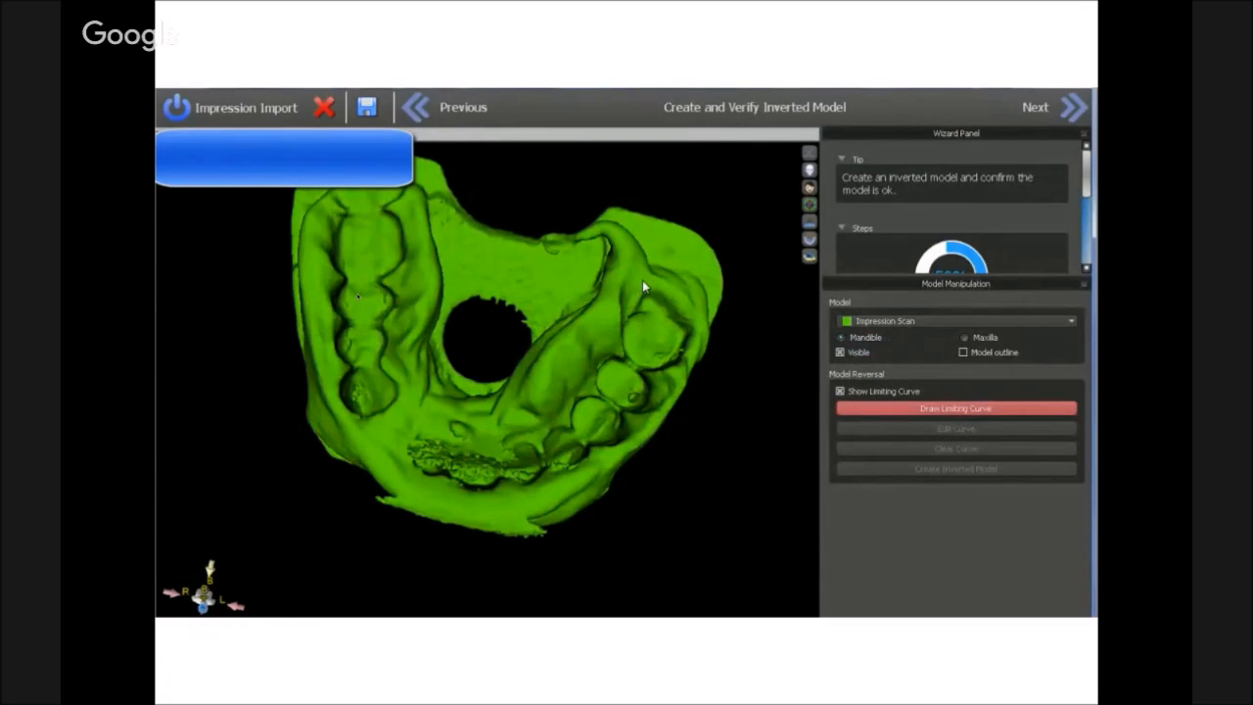
pyautogui.moveTo(638, 280)
pyautogui.mouseDown()
pyautogui.moveTo(554, 376)
pyautogui.moveTo(471, 415)
pyautogui.moveTo(423, 388)
pyautogui.moveTo(416, 199)
pyautogui.moveTo(392, 192)
pyautogui.moveTo(311, 221)
pyautogui.moveTo(316, 366)
pyautogui.moveTo(386, 476)
pyautogui.moveTo(478, 496)
pyautogui.moveTo(570, 473)
pyautogui.moveTo(654, 407)
pyautogui.moveTo(692, 354)
pyautogui.moveTo(704, 313)
pyautogui.moveTo(676, 277)
pyautogui.moveTo(638, 276)
pyautogui.mouseUp()
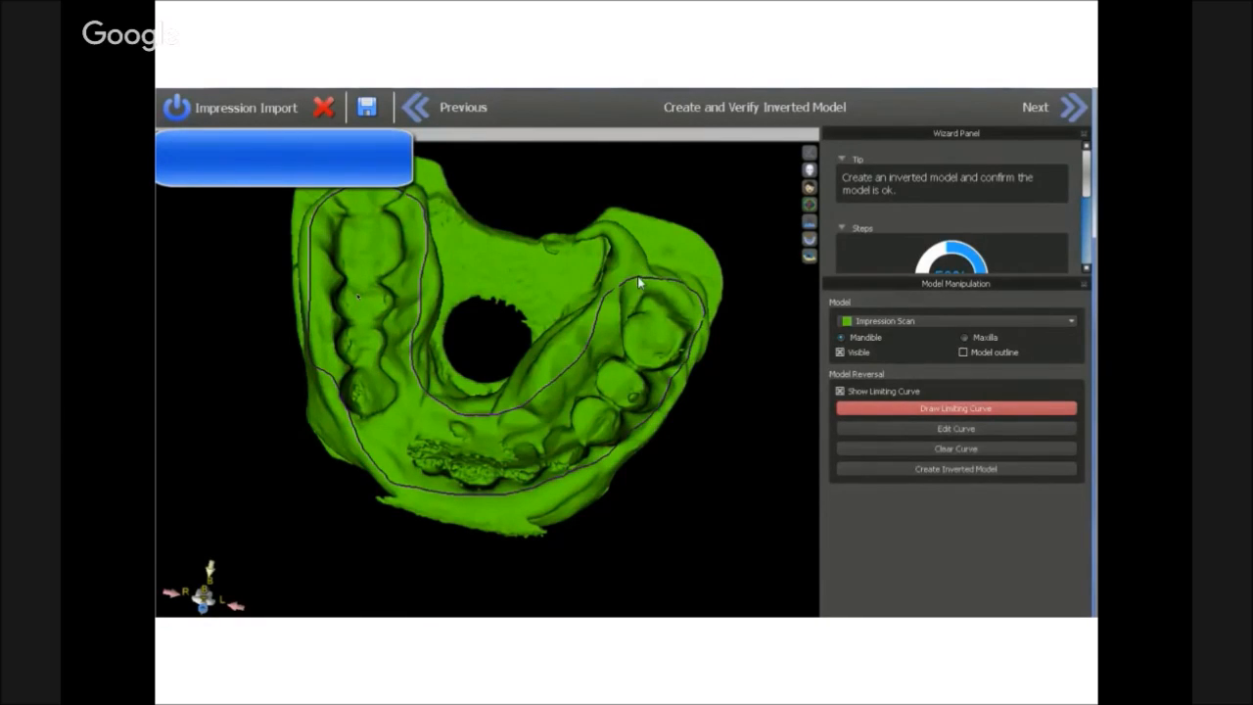
pyautogui.moveTo(360, 432); pyautogui.dragTo(380, 440, button='middle')
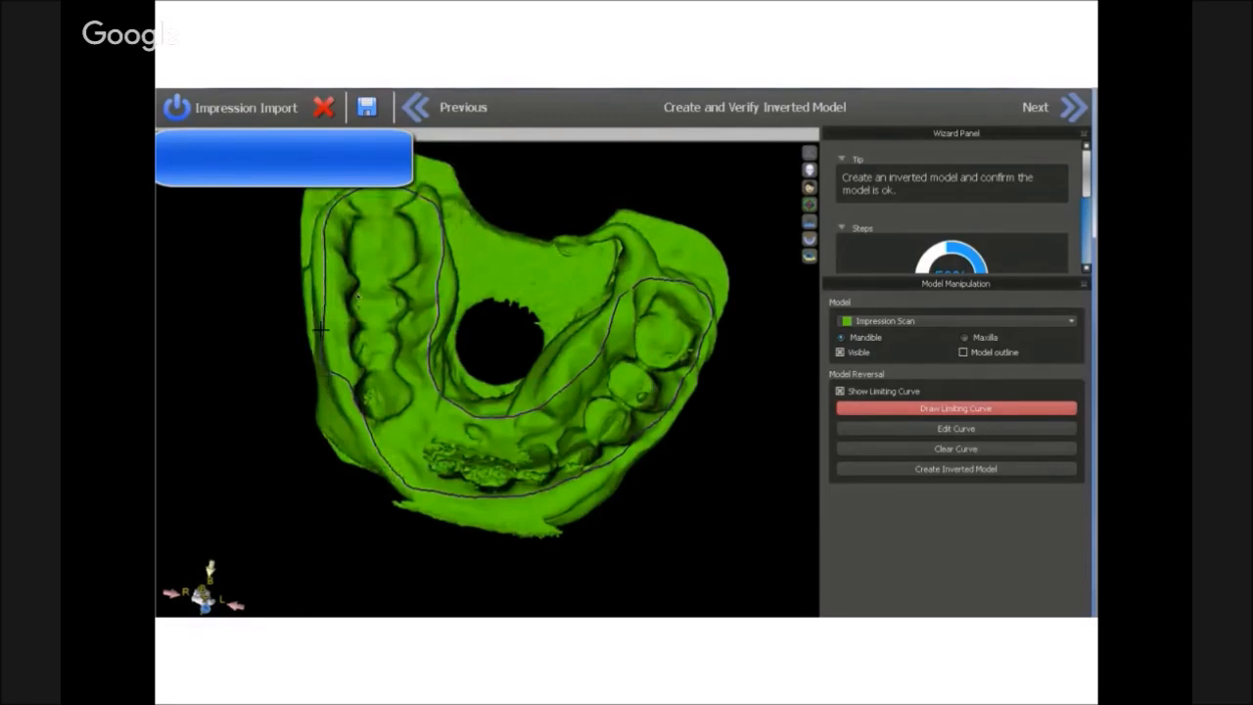
pyautogui.moveTo(325, 311); pyautogui.dragTo(327, 333, button='middle')
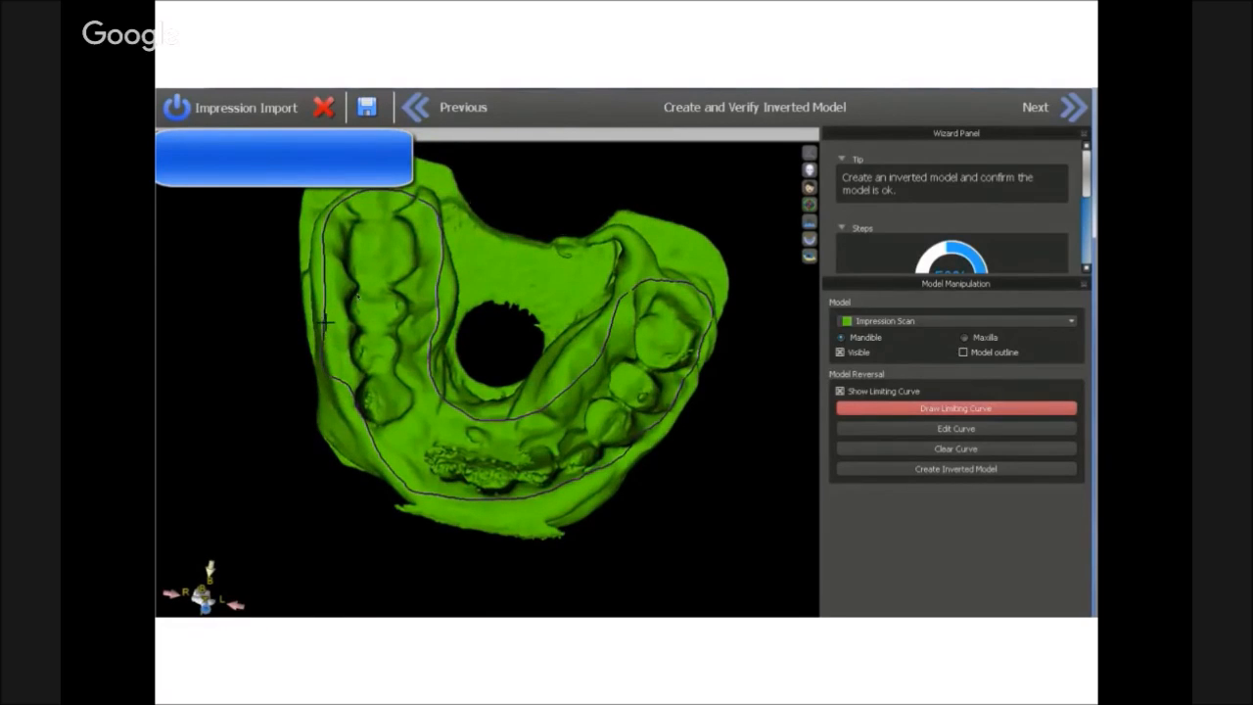
pyautogui.moveTo(324, 311)
pyautogui.mouseDown()
pyautogui.moveTo(347, 415)
pyautogui.moveTo(408, 486)
pyautogui.mouseUp()
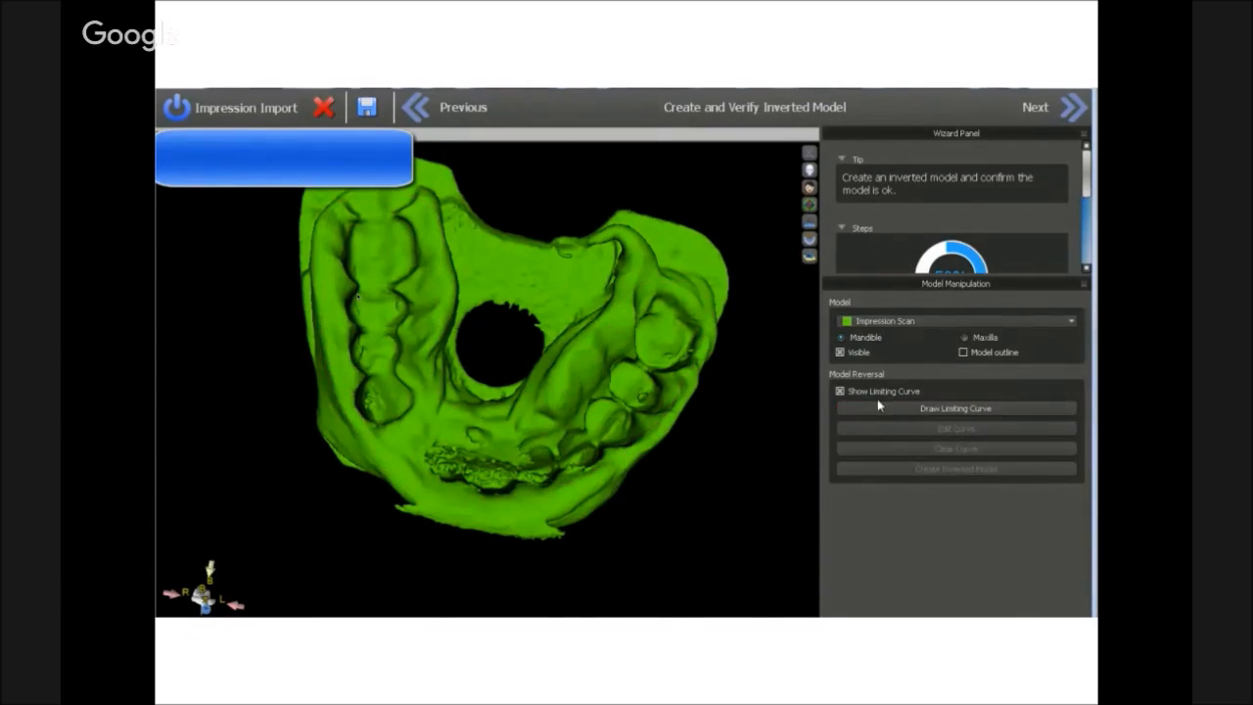
# Draw a closed limiting curve around the full row of teeth on the impression scan and create the inverted model
pyautogui.click(886, 407)
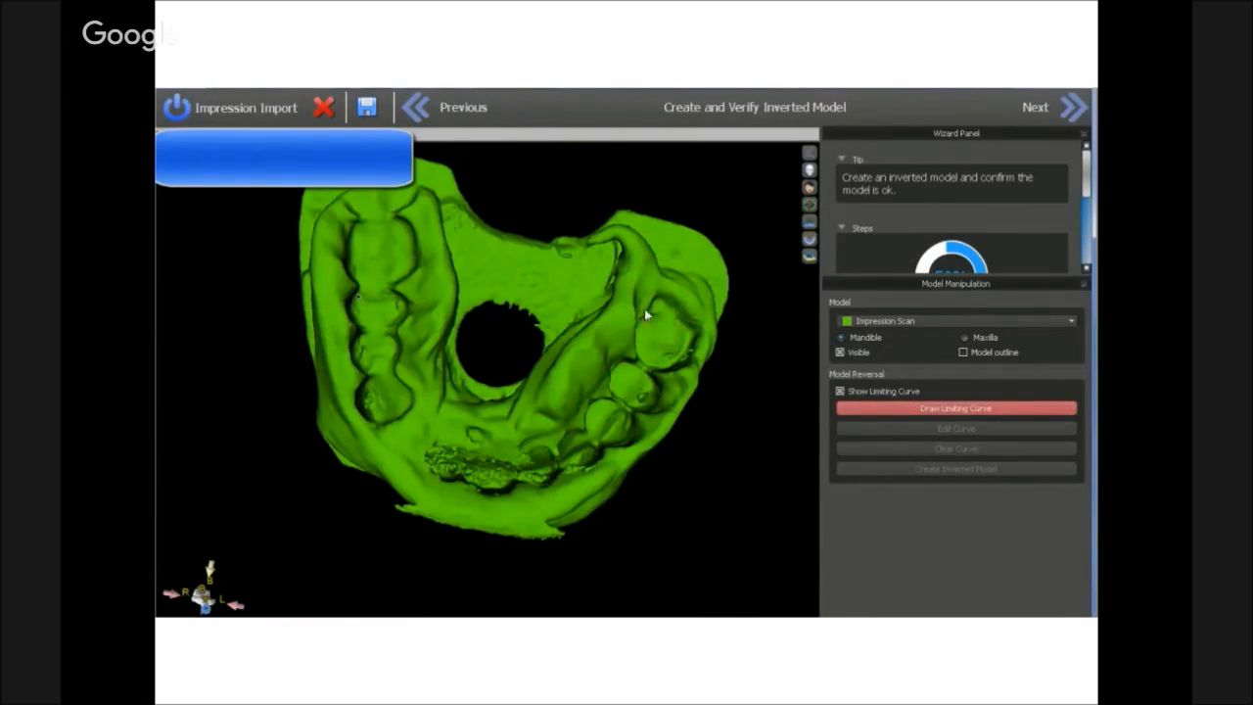
pyautogui.moveTo(652, 275)
pyautogui.mouseDown()
pyautogui.moveTo(537, 417)
pyautogui.moveTo(443, 415)
pyautogui.moveTo(428, 366)
pyautogui.moveTo(442, 220)
pyautogui.moveTo(427, 200)
pyautogui.moveTo(383, 194)
pyautogui.moveTo(325, 224)
pyautogui.moveTo(351, 417)
pyautogui.moveTo(380, 460)
pyautogui.moveTo(435, 498)
pyautogui.moveTo(550, 501)
pyautogui.moveTo(635, 448)
pyautogui.moveTo(680, 398)
pyautogui.moveTo(709, 309)
pyautogui.moveTo(684, 283)
pyautogui.moveTo(650, 282)
pyautogui.mouseUp()
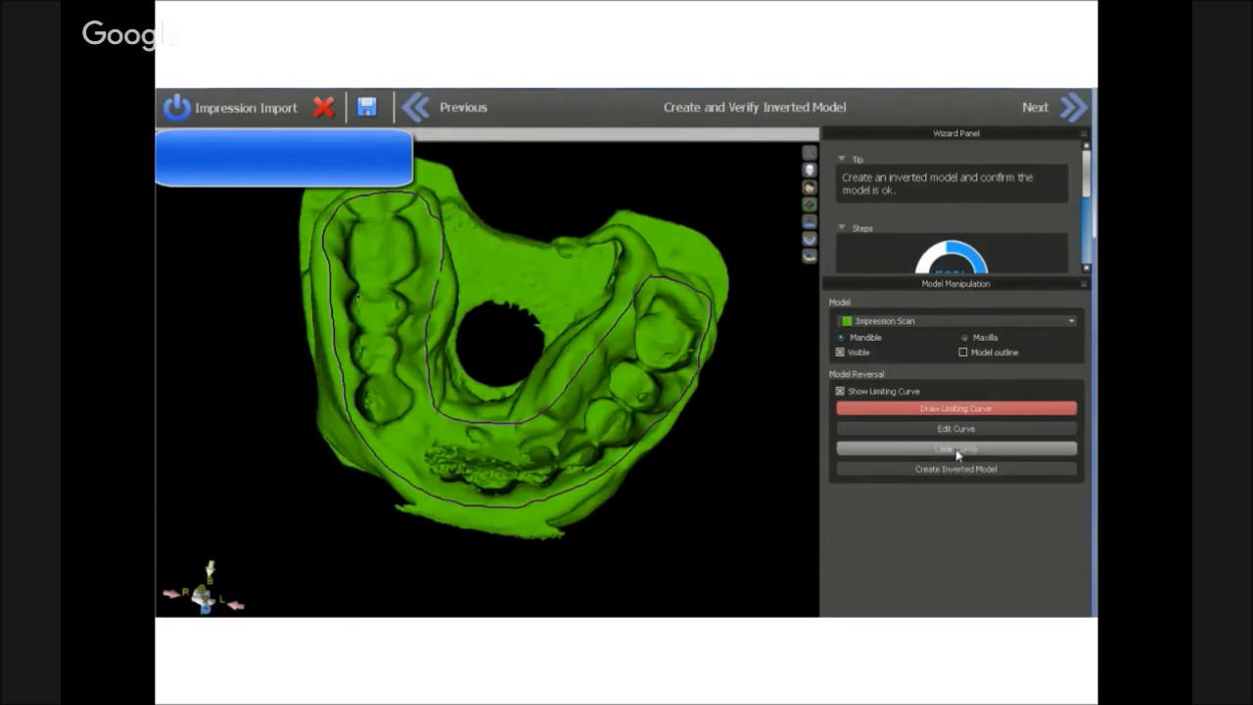
pyautogui.click(930, 470)
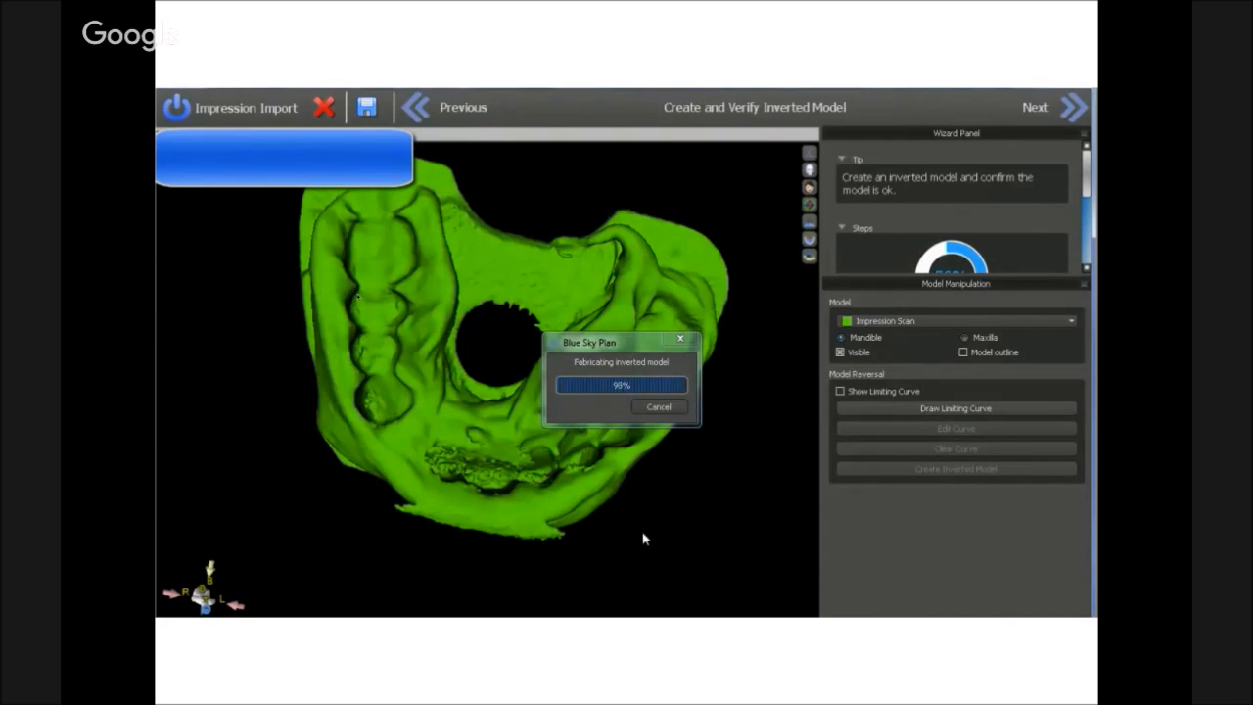
# Examine the inverted model's teeth, base and front edge from all sides to verify it
pyautogui.moveTo(476, 532); pyautogui.dragTo(493, 246)
pyautogui.moveTo(533, 485); pyautogui.dragTo(526, 302)
pyautogui.moveTo(419, 474); pyautogui.dragTo(471, 365)
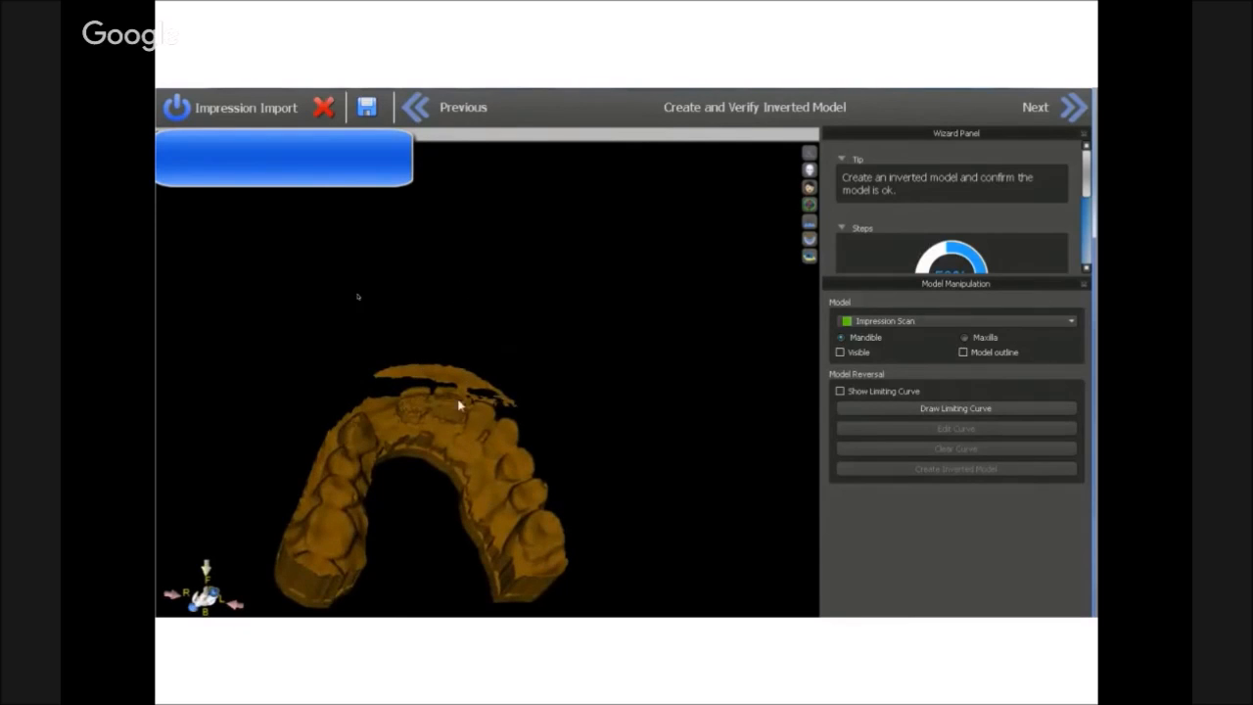
pyautogui.moveTo(437, 405); pyautogui.dragTo(459, 461)
pyautogui.moveTo(437, 366); pyautogui.dragTo(471, 406)
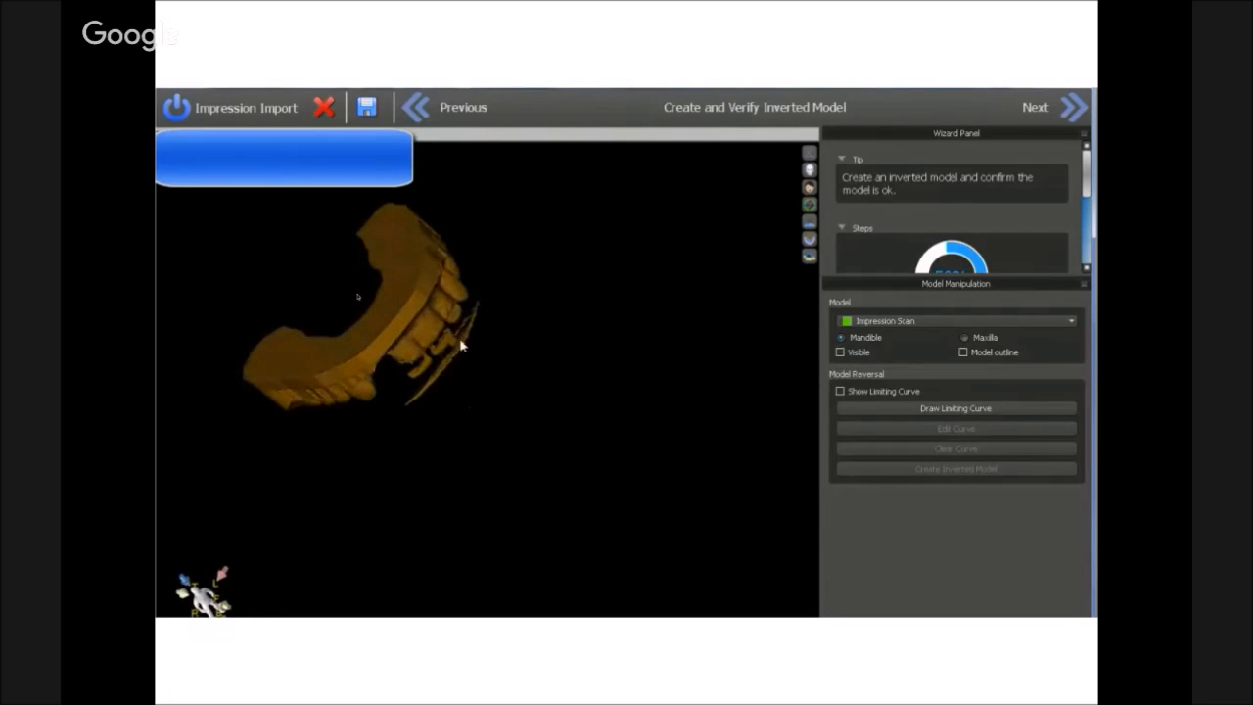
pyautogui.moveTo(420, 437); pyautogui.dragTo(460, 298)
pyautogui.moveTo(437, 377); pyautogui.dragTo(544, 374)
pyautogui.moveTo(724, 500); pyautogui.dragTo(541, 422)
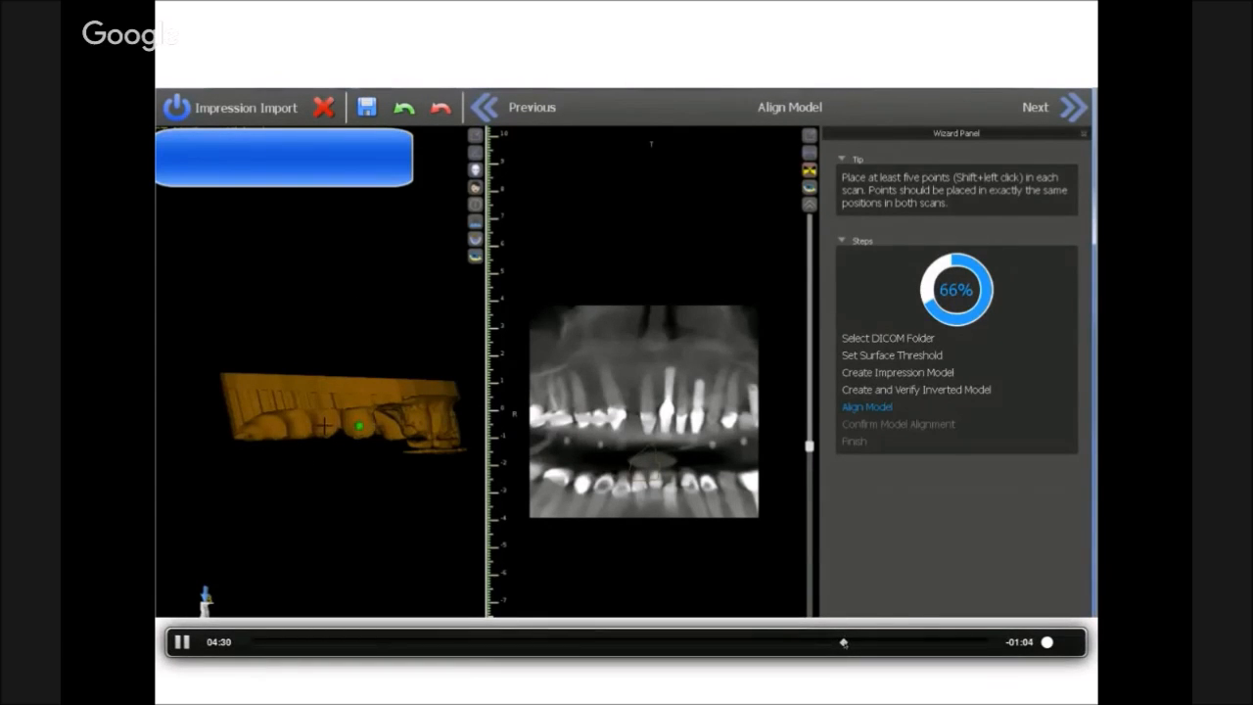
# Skip ahead in the model alignment video and move the presentation on past the Guided Kits slide
pyautogui.moveTo(843, 642); pyautogui.dragTo(884, 644)
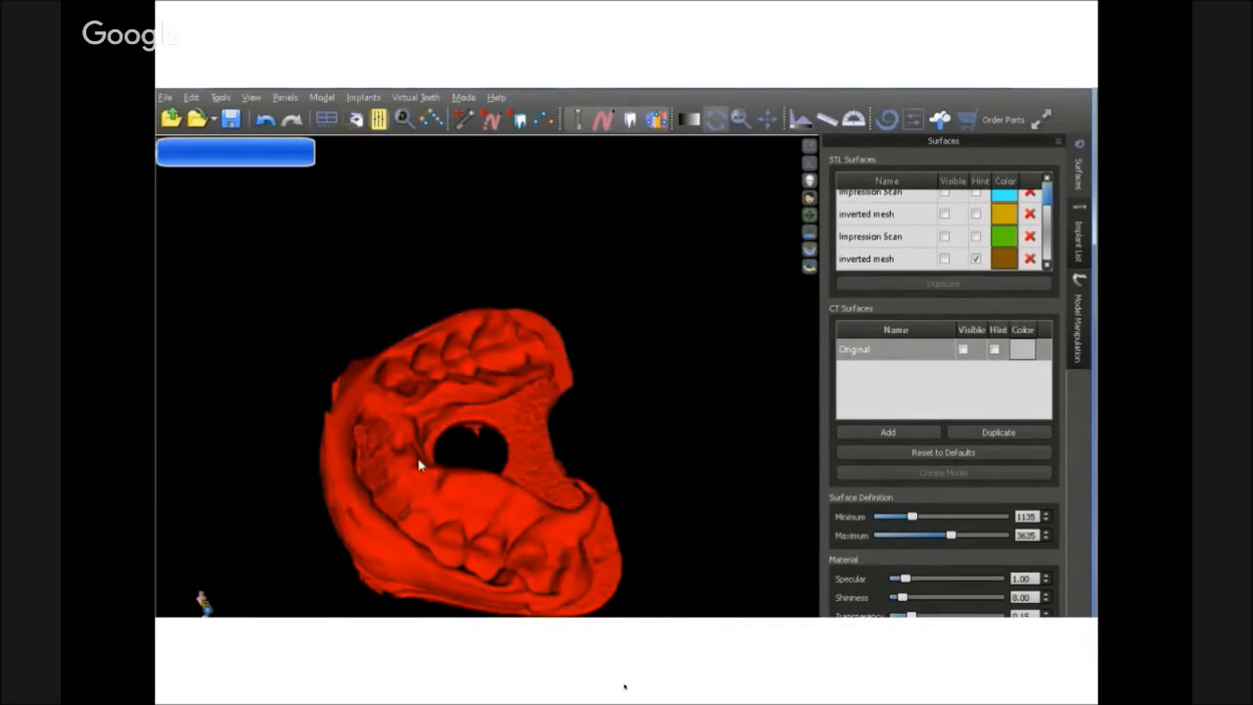
pyautogui.press('Right')
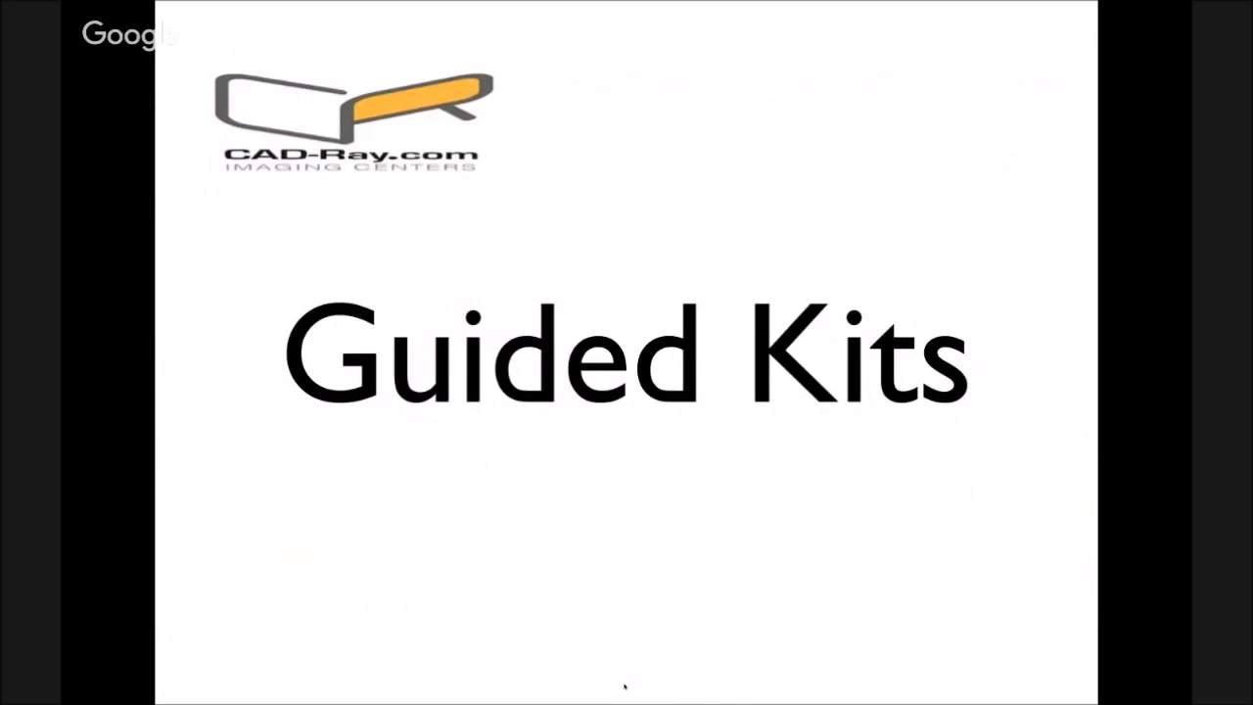
pyautogui.press('Escape')
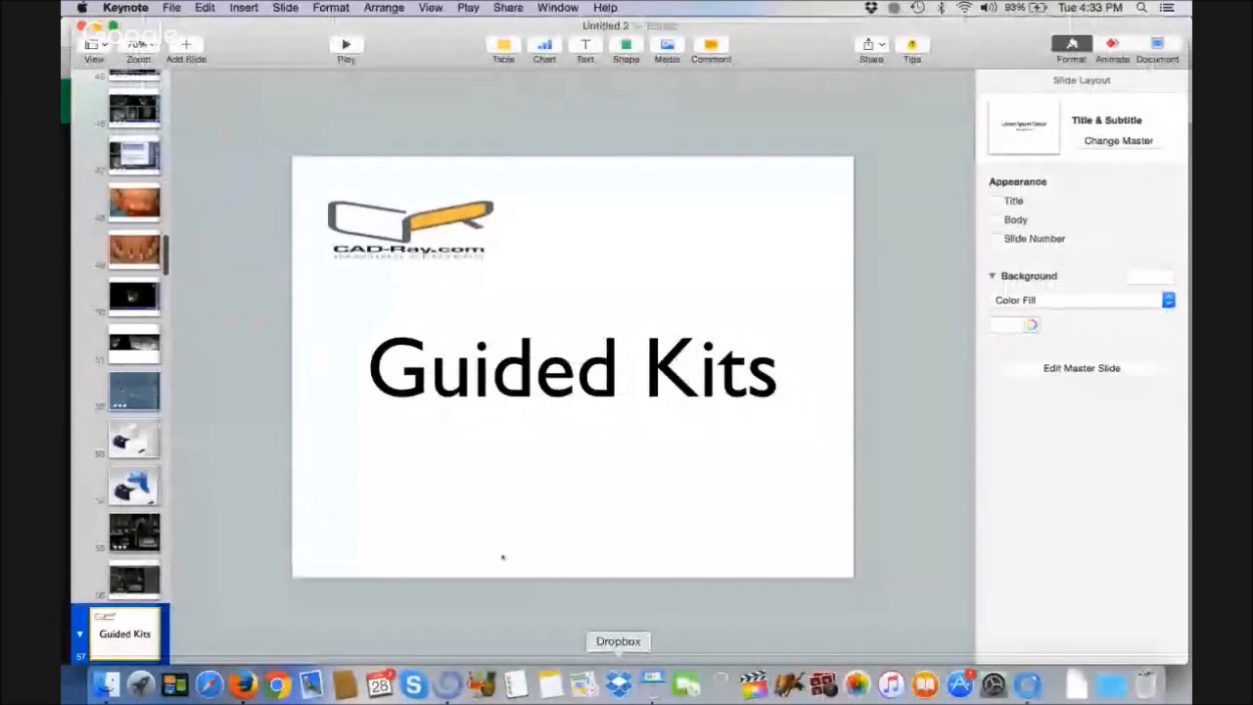
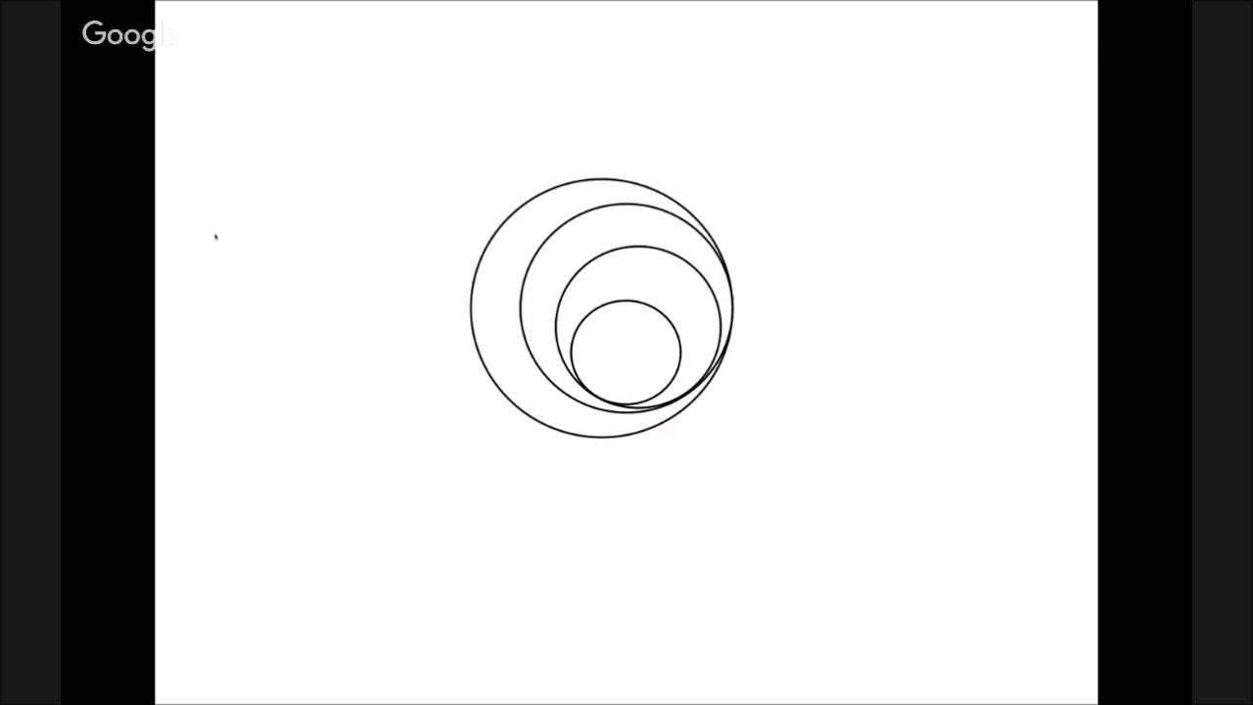
pyautogui.press('Right')
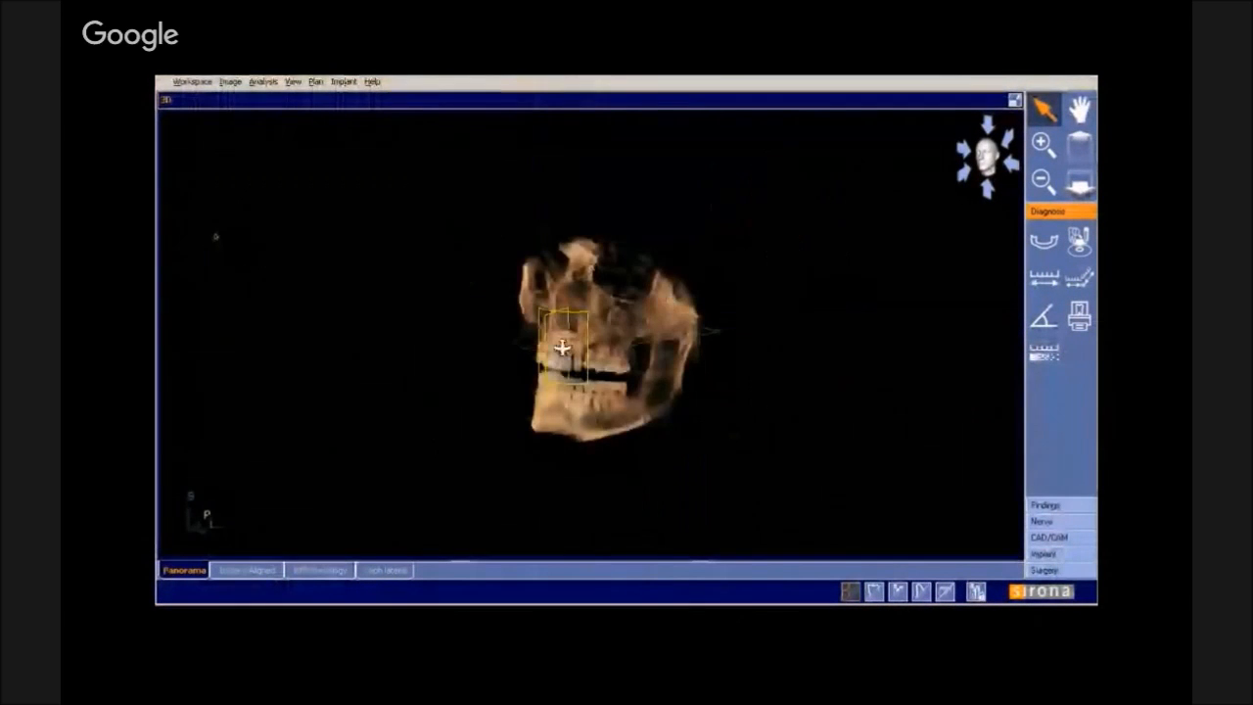
# Rotate and enlarge the 3D skull until it faces forward, and restore the multi-view layout
pyautogui.moveTo(562, 347); pyautogui.dragTo(629, 350)
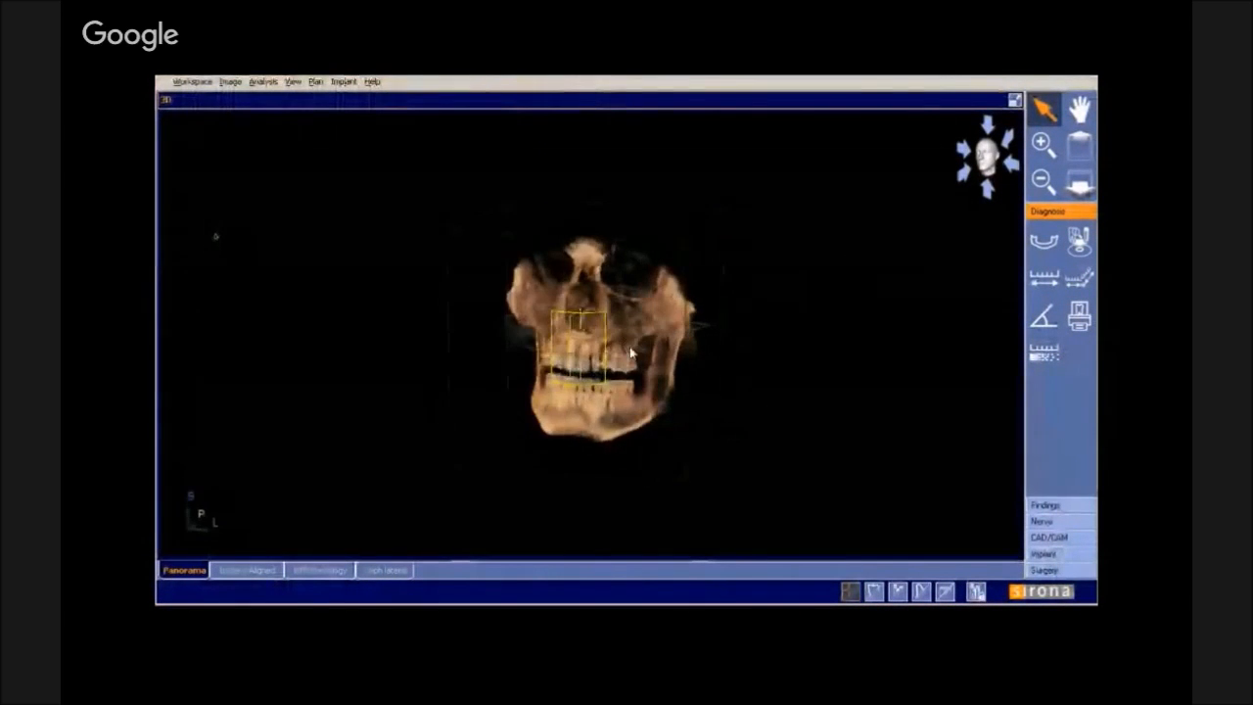
pyautogui.scroll(5, 630, 350)
pyautogui.moveTo(746, 362); pyautogui.dragTo(720, 380)
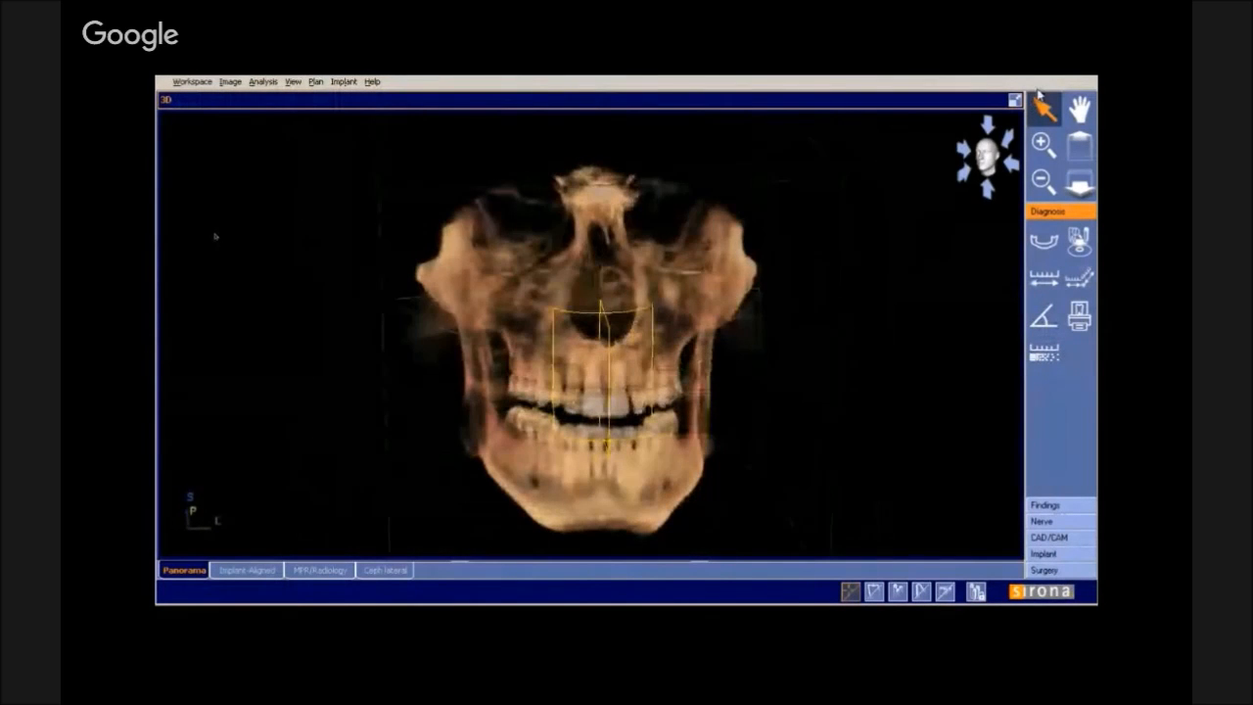
pyautogui.click(1015, 101)
# Reposition the slicing window over the upper and lower jaws to examine the tangential, cross-sectional and axial slices
pyautogui.moveTo(353, 174)
pyautogui.mouseDown()
pyautogui.moveTo(428, 160)
pyautogui.moveTo(355, 172)
pyautogui.mouseUp()
pyautogui.moveTo(599, 428); pyautogui.dragTo(602, 394)
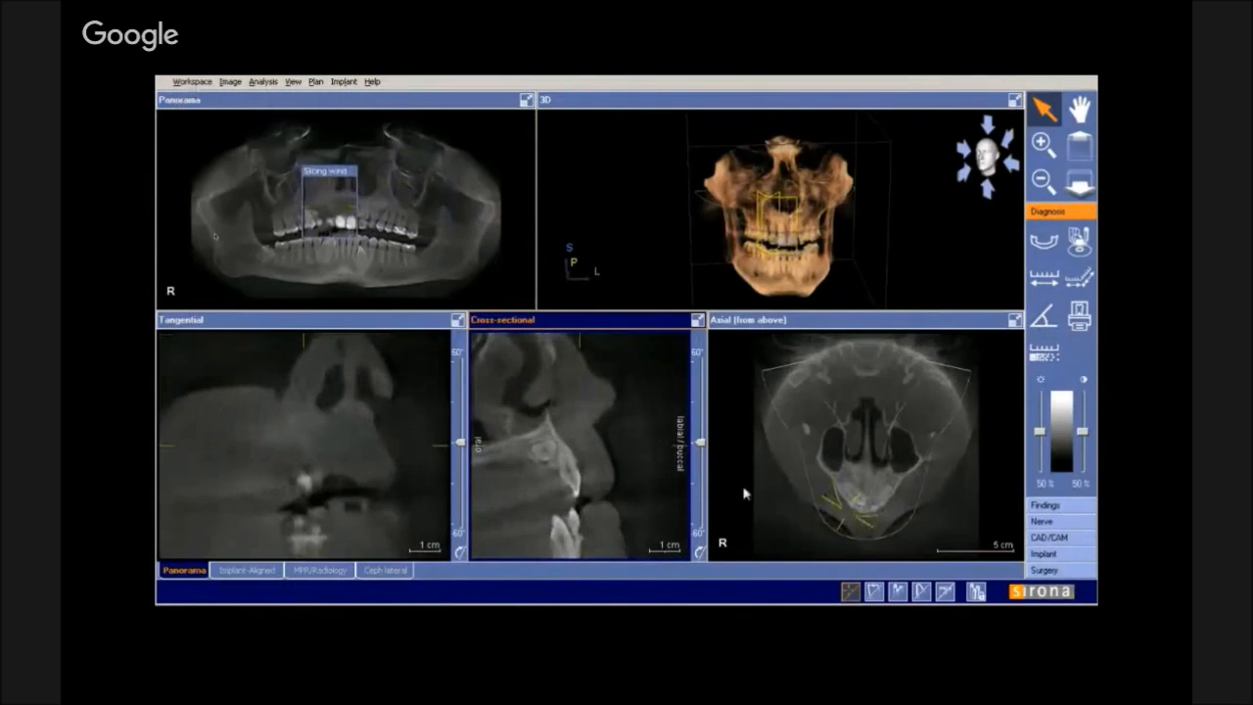
pyautogui.moveTo(849, 512); pyautogui.dragTo(886, 487)
pyautogui.moveTo(380, 171); pyautogui.dragTo(373, 213)
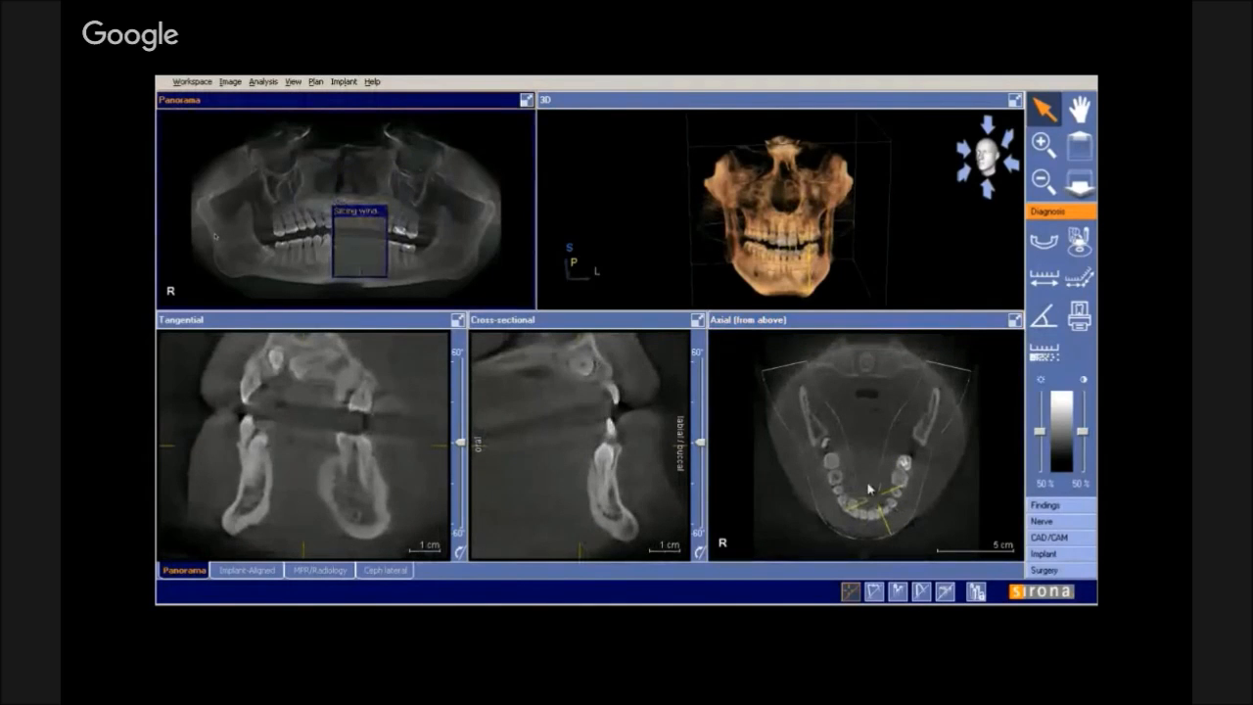
pyautogui.moveTo(875, 495); pyautogui.dragTo(848, 504)
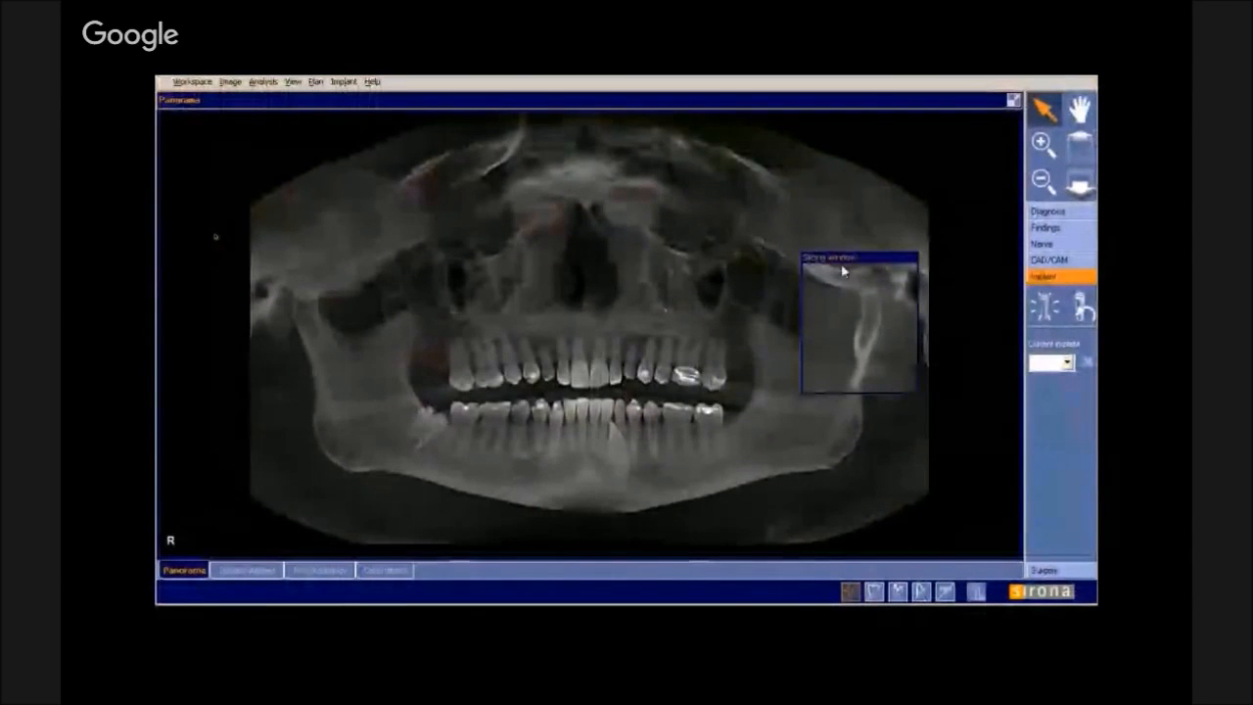
# Move the slicing window over the patient's left maxillary sinus and examine the region across the slice views
pyautogui.moveTo(848, 258); pyautogui.dragTo(712, 238)
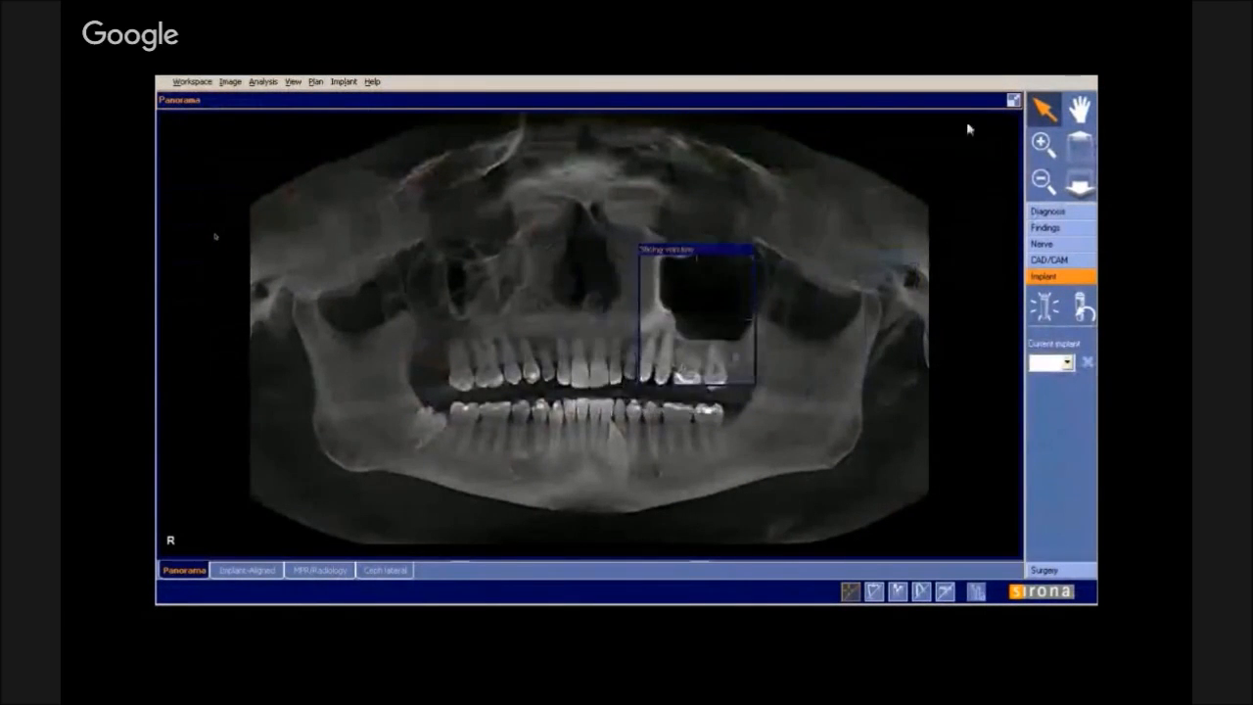
pyautogui.click(1013, 101)
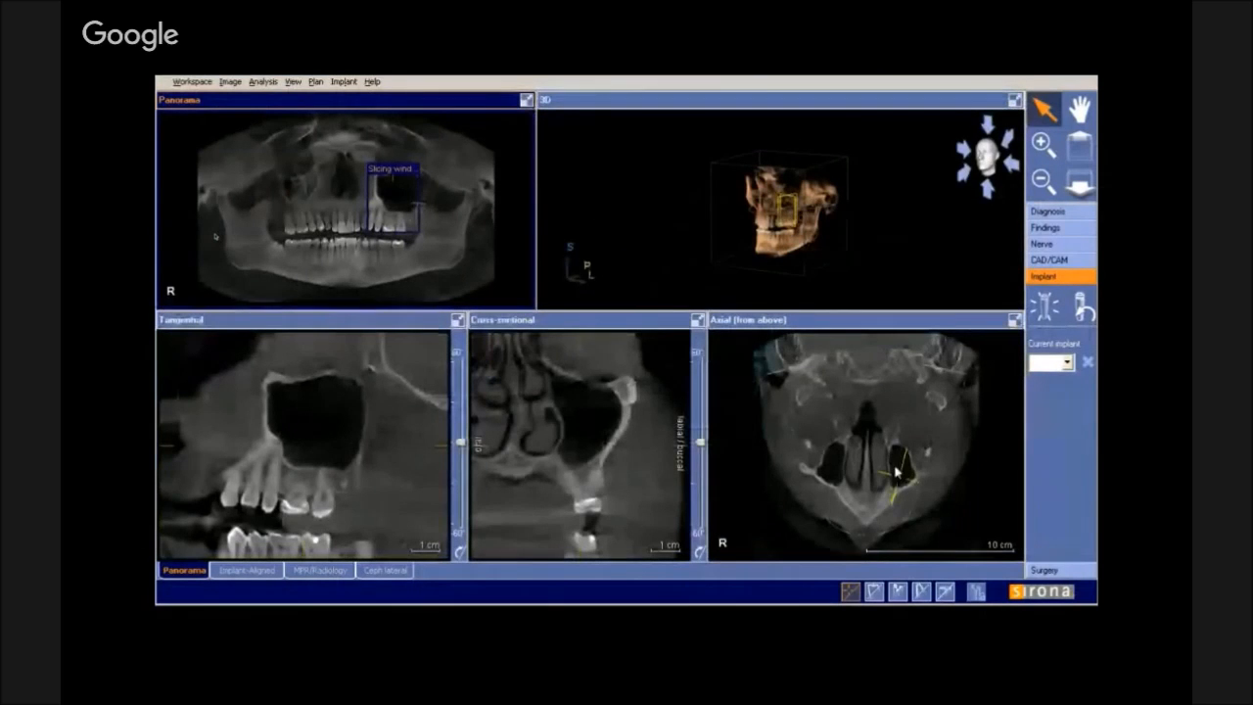
pyautogui.moveTo(902, 477)
pyautogui.mouseDown()
pyautogui.moveTo(866, 507)
pyautogui.moveTo(840, 500)
pyautogui.mouseUp()
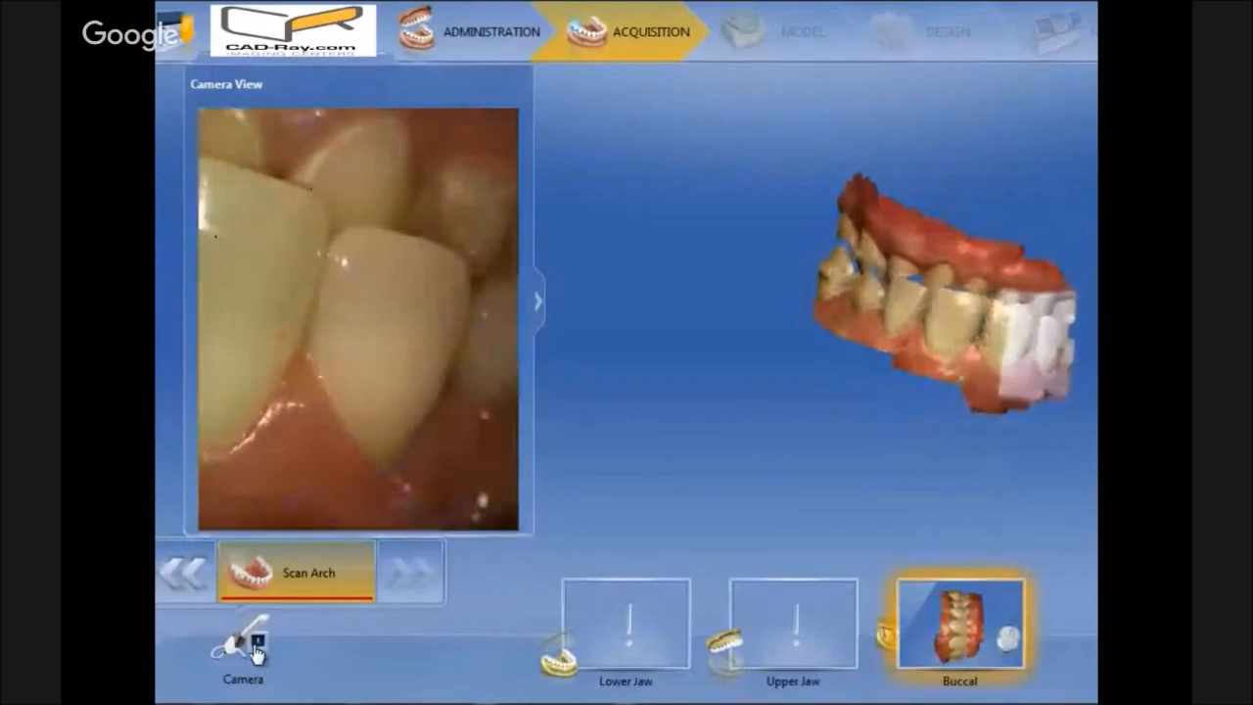
# Select the upper jaw scan, register the buccal scan to the upper arch, and turn the arch to view the proposed crowns
pyautogui.click(793, 599)
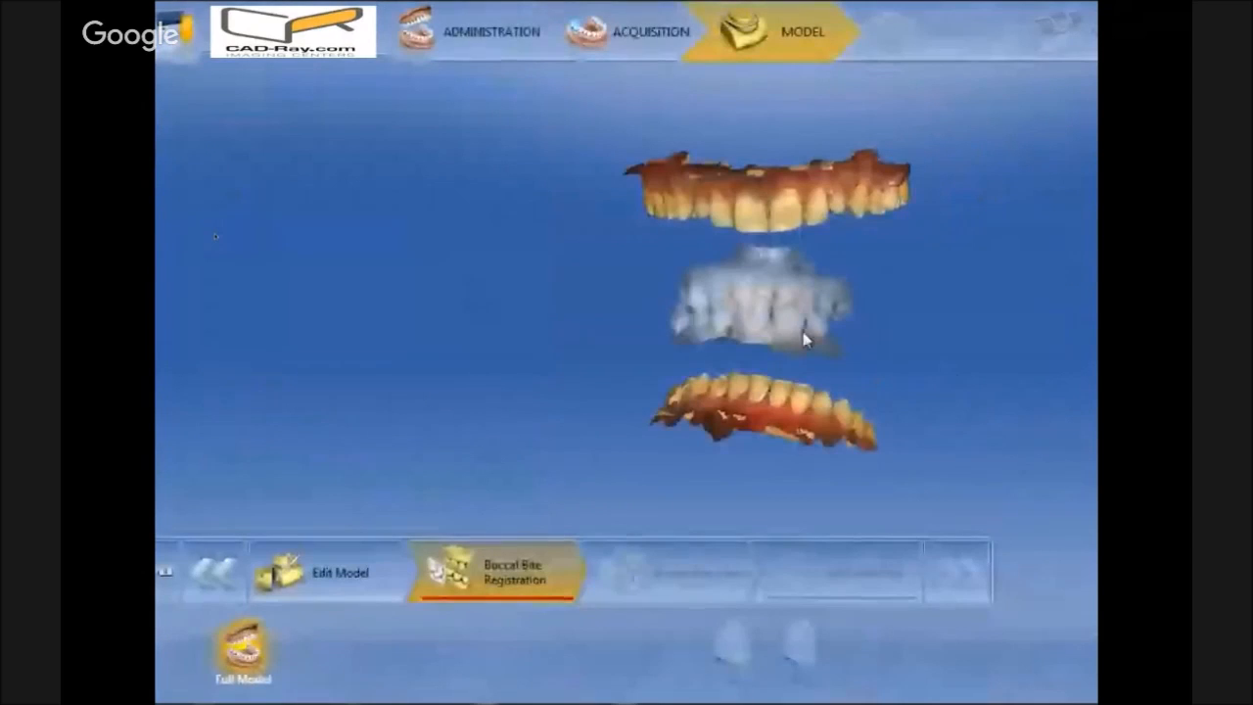
pyautogui.moveTo(804, 338); pyautogui.dragTo(789, 266)
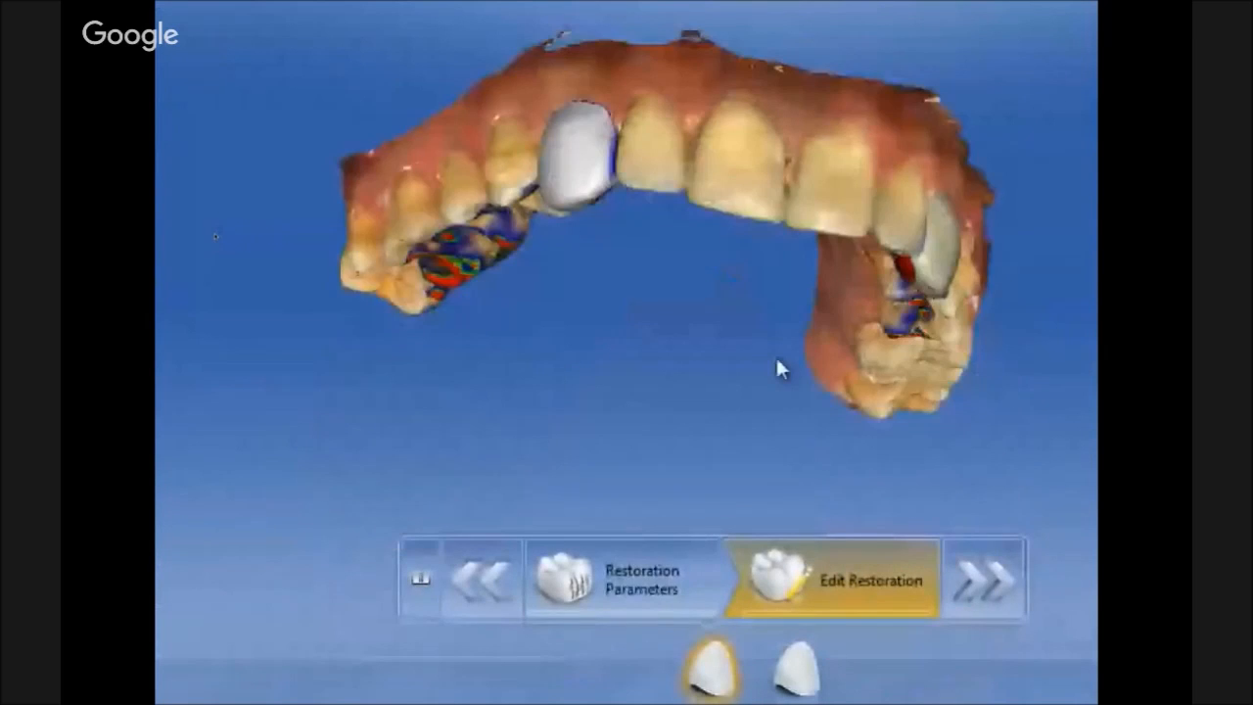
pyautogui.moveTo(777, 361); pyautogui.dragTo(758, 159, button='right')
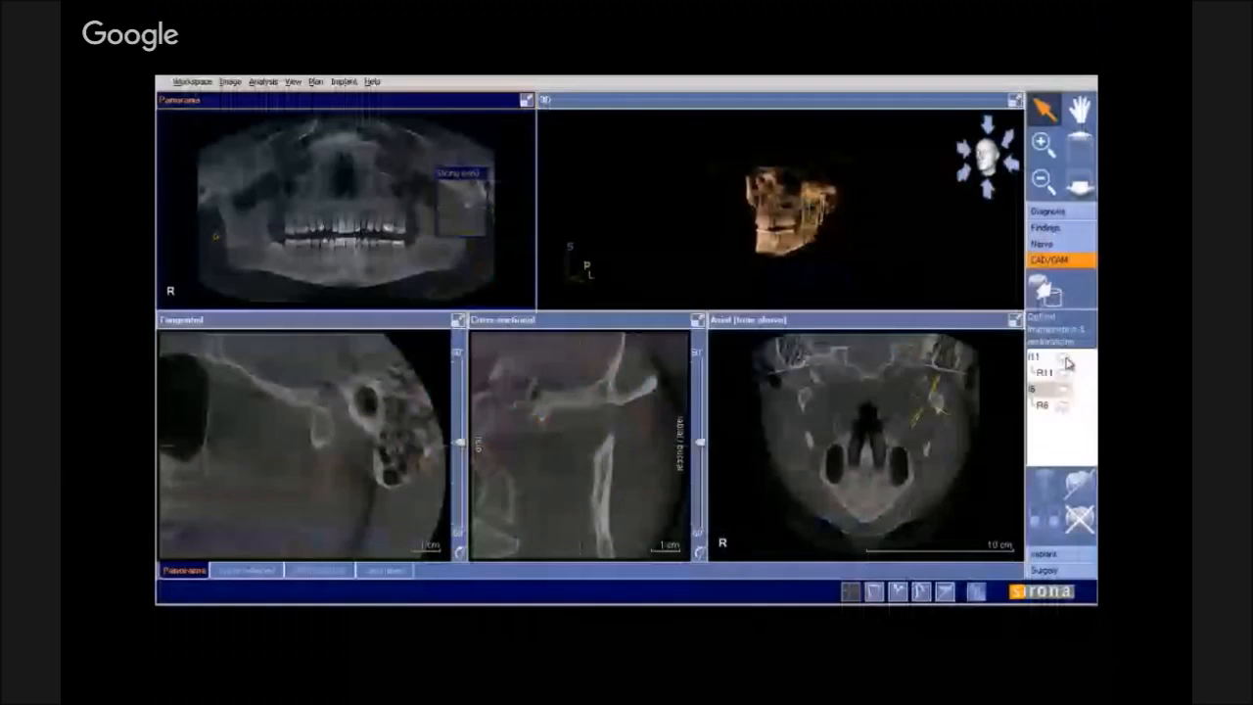
# Show optical impression I11 with restorations R11 and R6, and bring back implant 11 by undoing the last implant action
pyautogui.click(1065, 359)
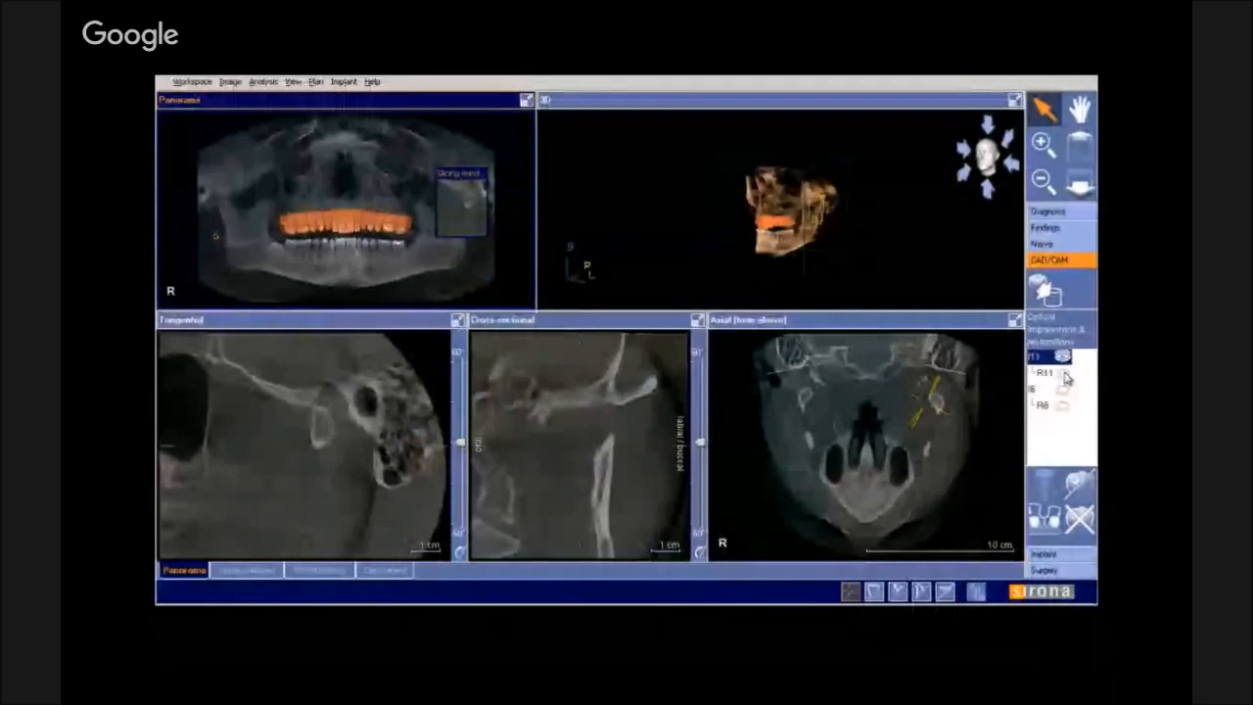
pyautogui.click(1065, 406)
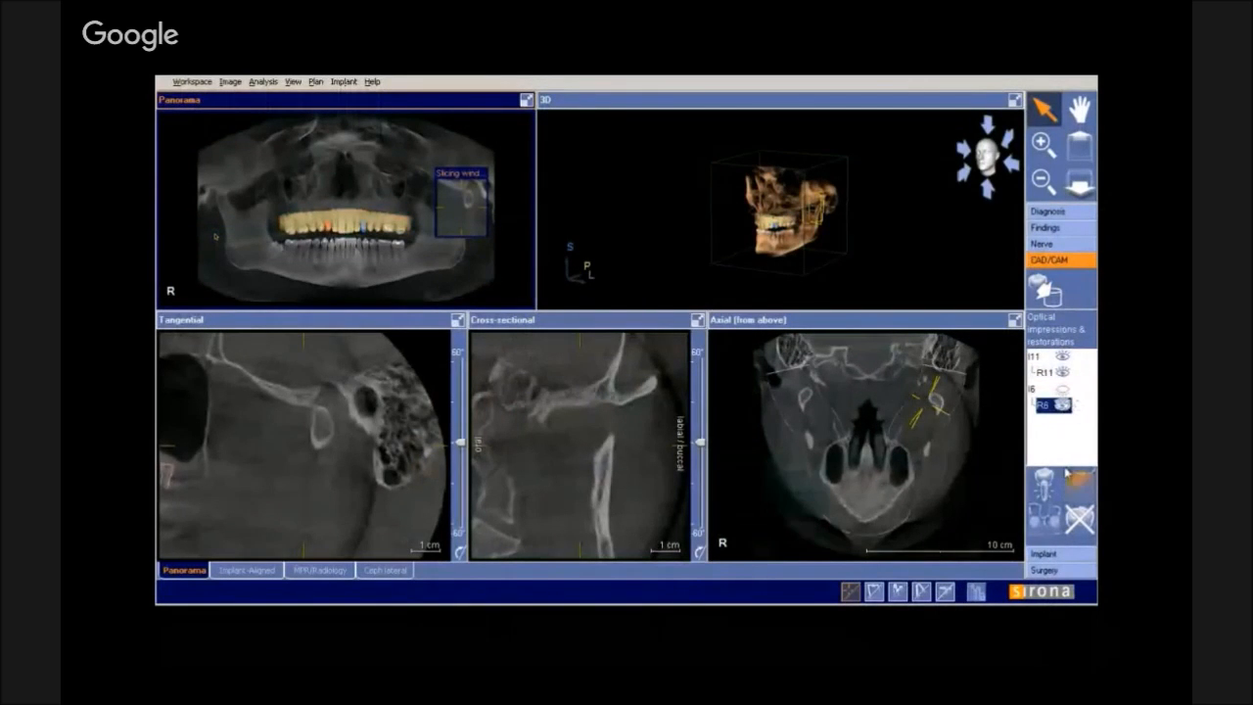
pyautogui.click(1064, 555)
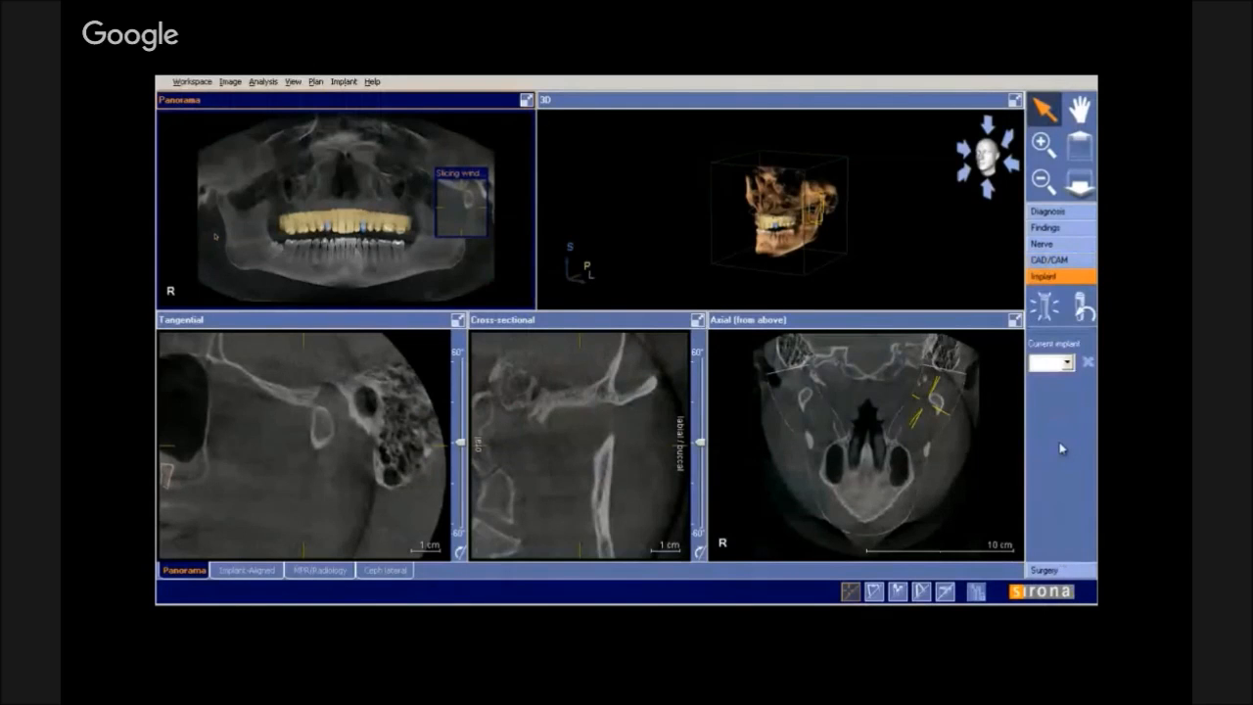
pyautogui.click(1077, 307)
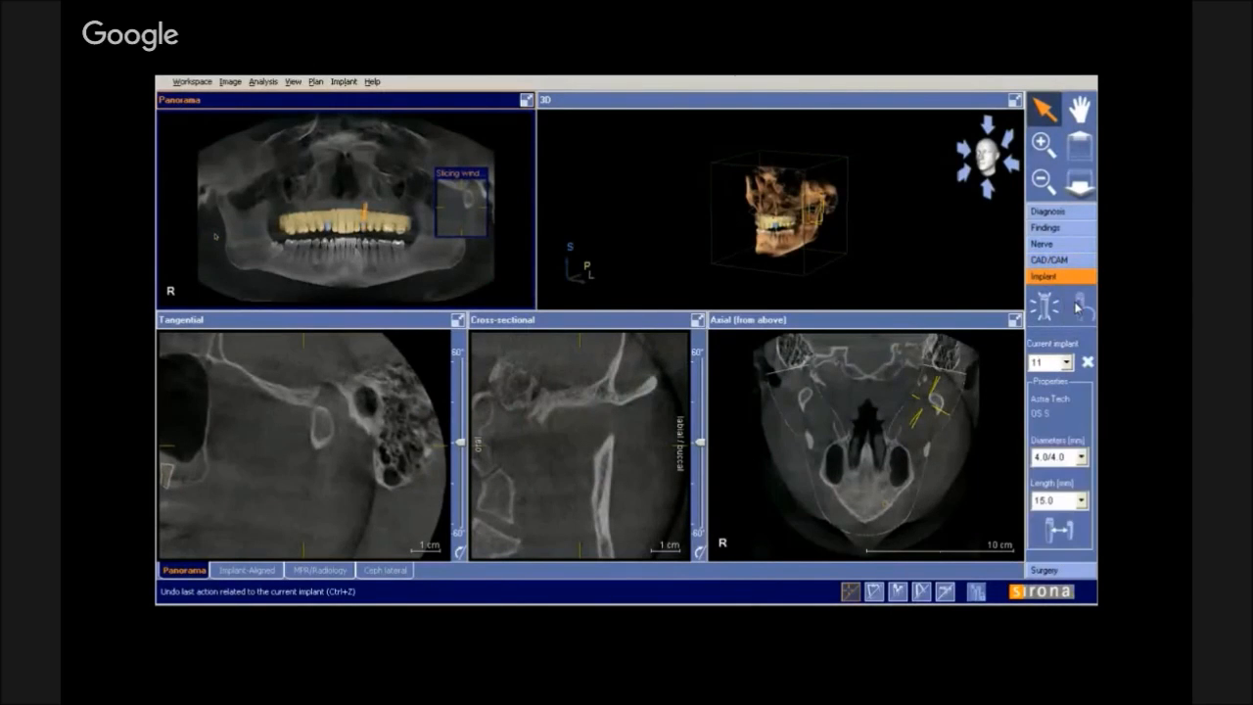
# Switch to the implant-aligned workspace, set implant 11's diameters to 3.5/3.5 mm and choose its length
pyautogui.click(261, 572)
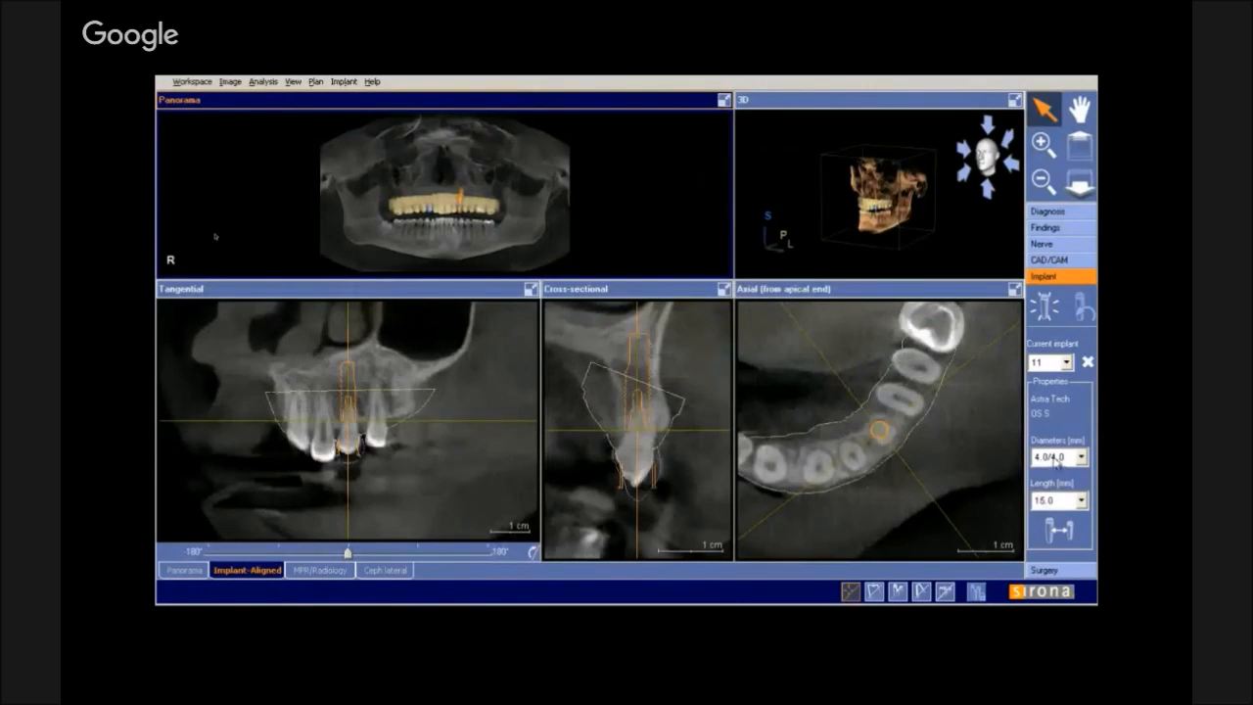
pyautogui.click(1058, 459)
pyautogui.click(1048, 475)
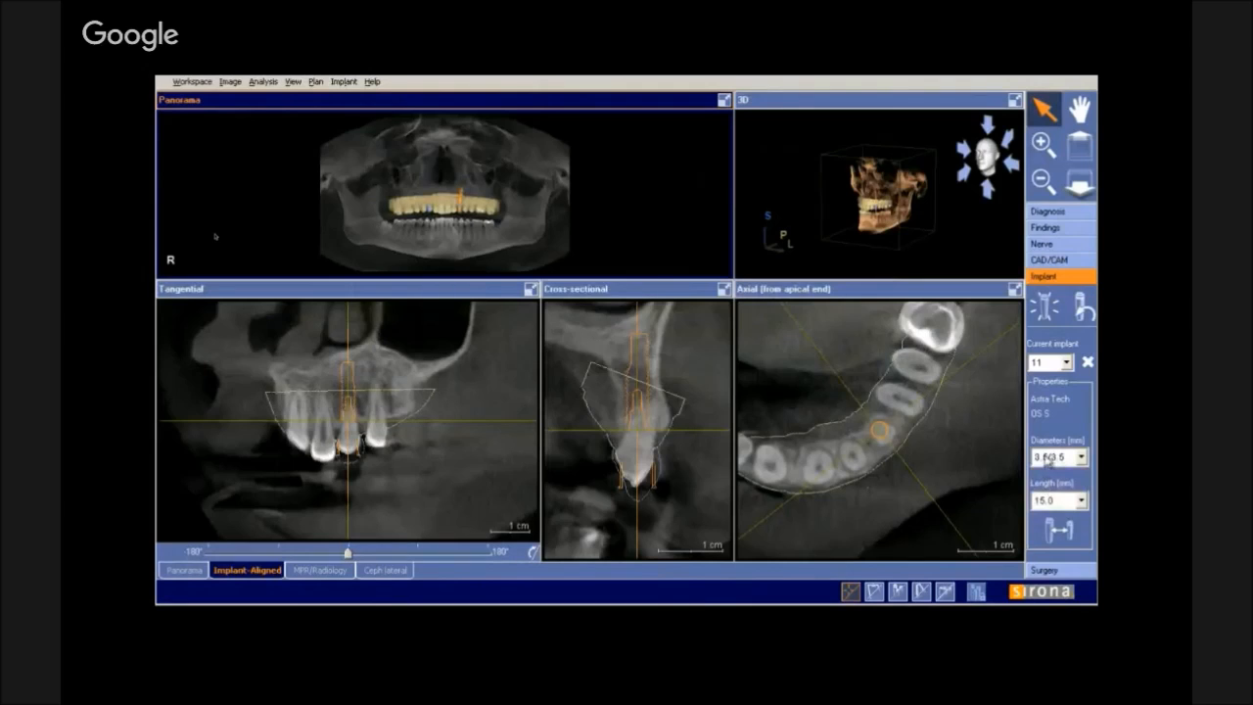
pyautogui.click(1054, 458)
pyautogui.click(1050, 488)
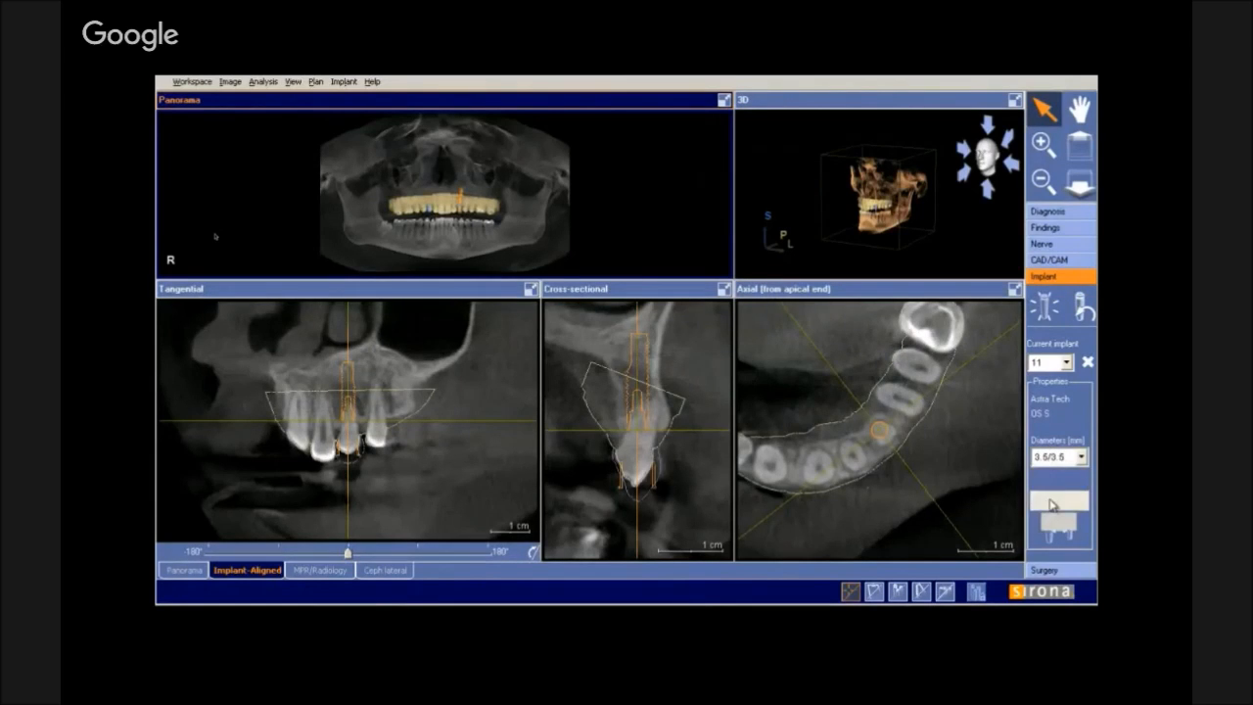
pyautogui.click(1049, 501)
pyautogui.click(1049, 502)
# Clip the 3D volume along the active slice and rotate it enlarged to inspect the implant and its crown
pyautogui.click(910, 210)
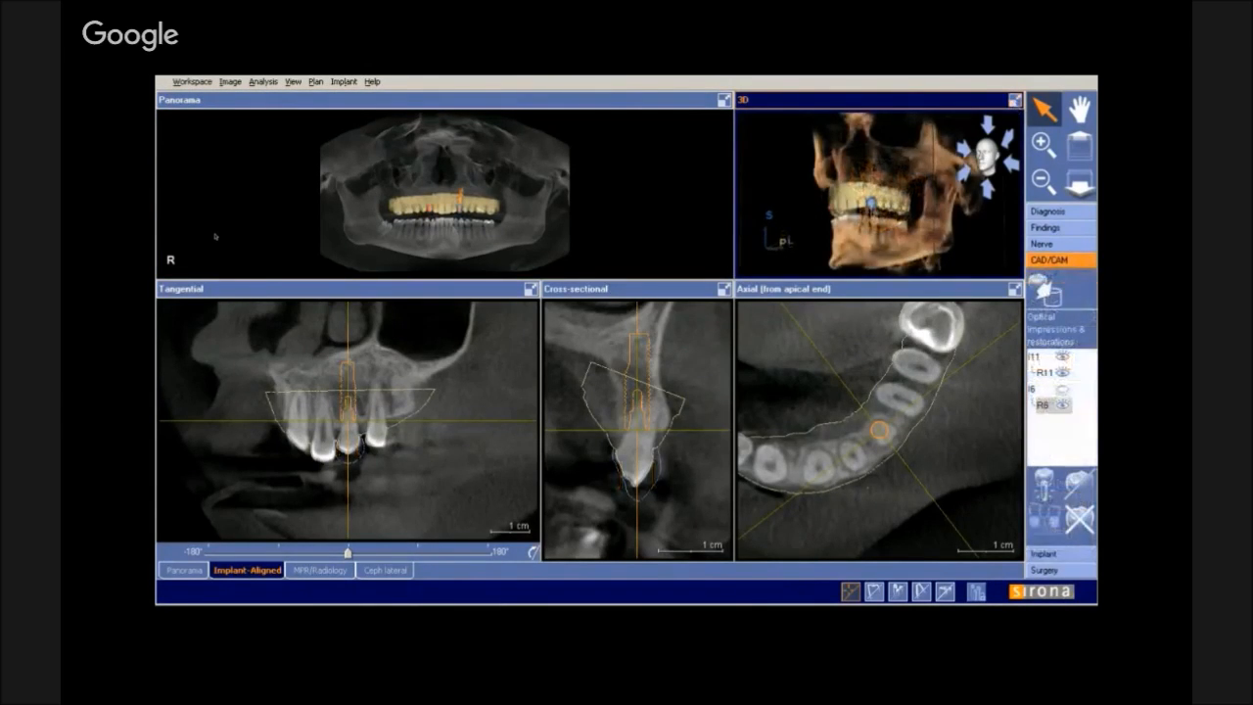
pyautogui.rightClick(907, 191)
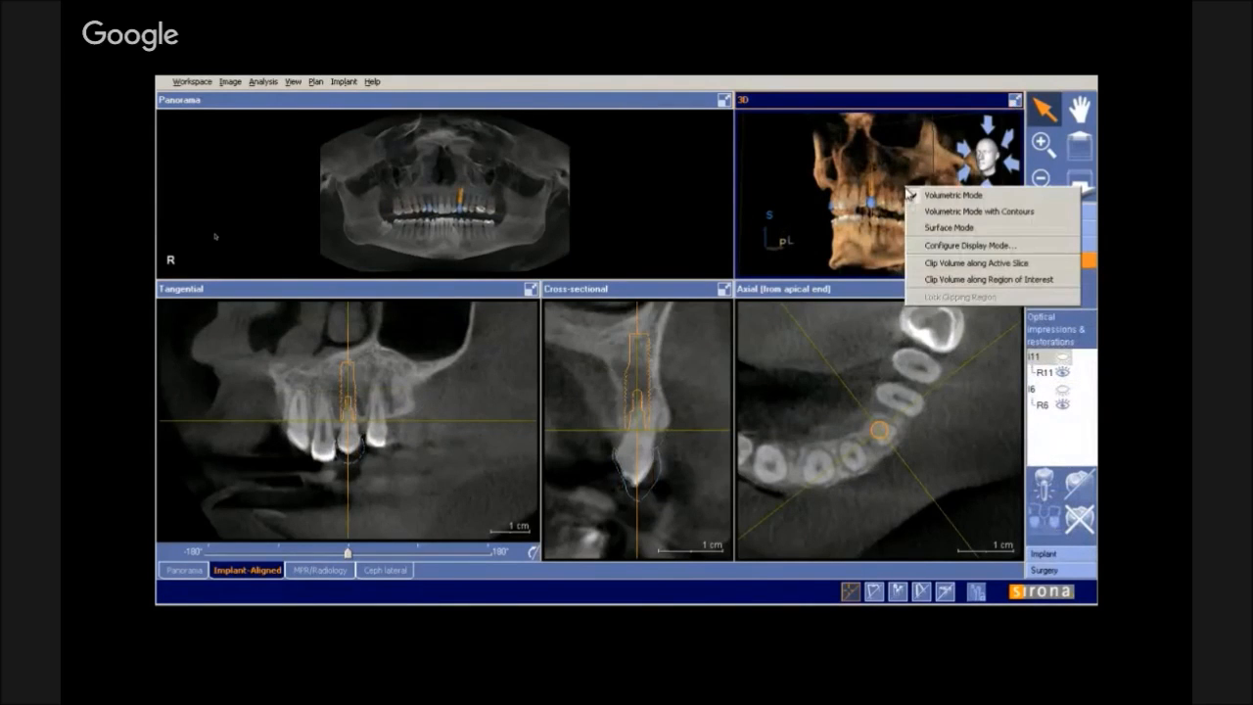
pyautogui.click(969, 262)
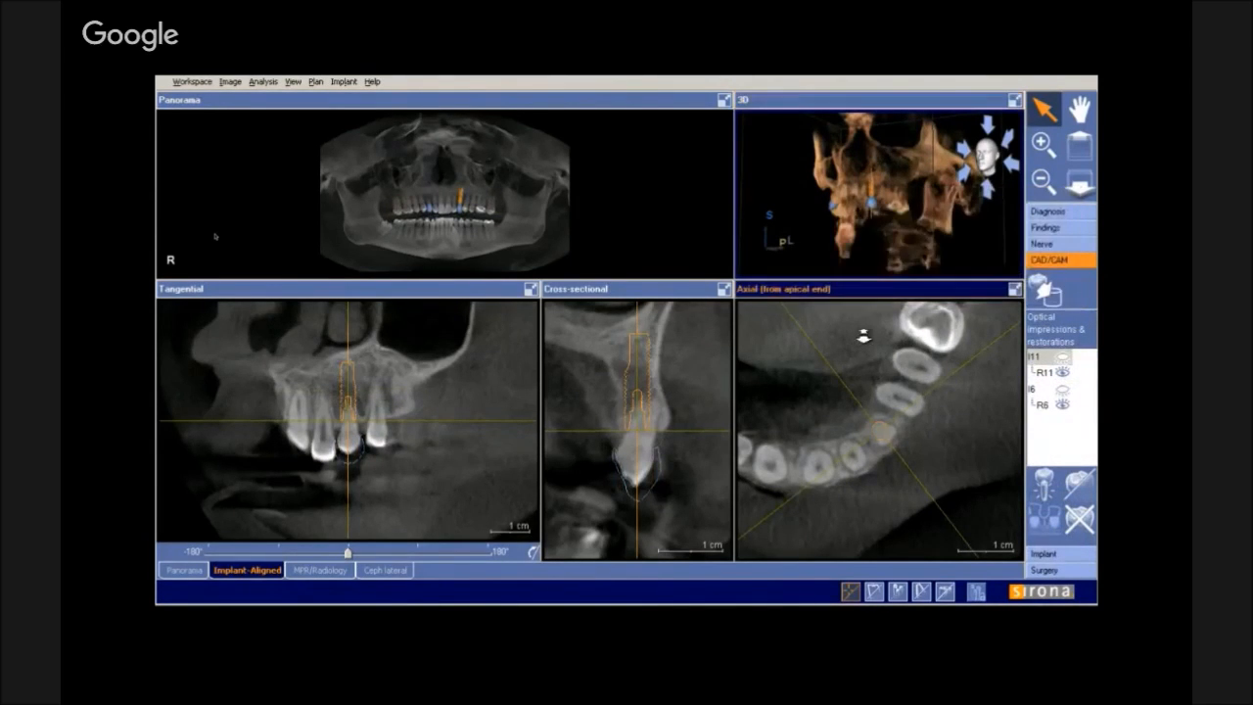
pyautogui.click(1015, 101)
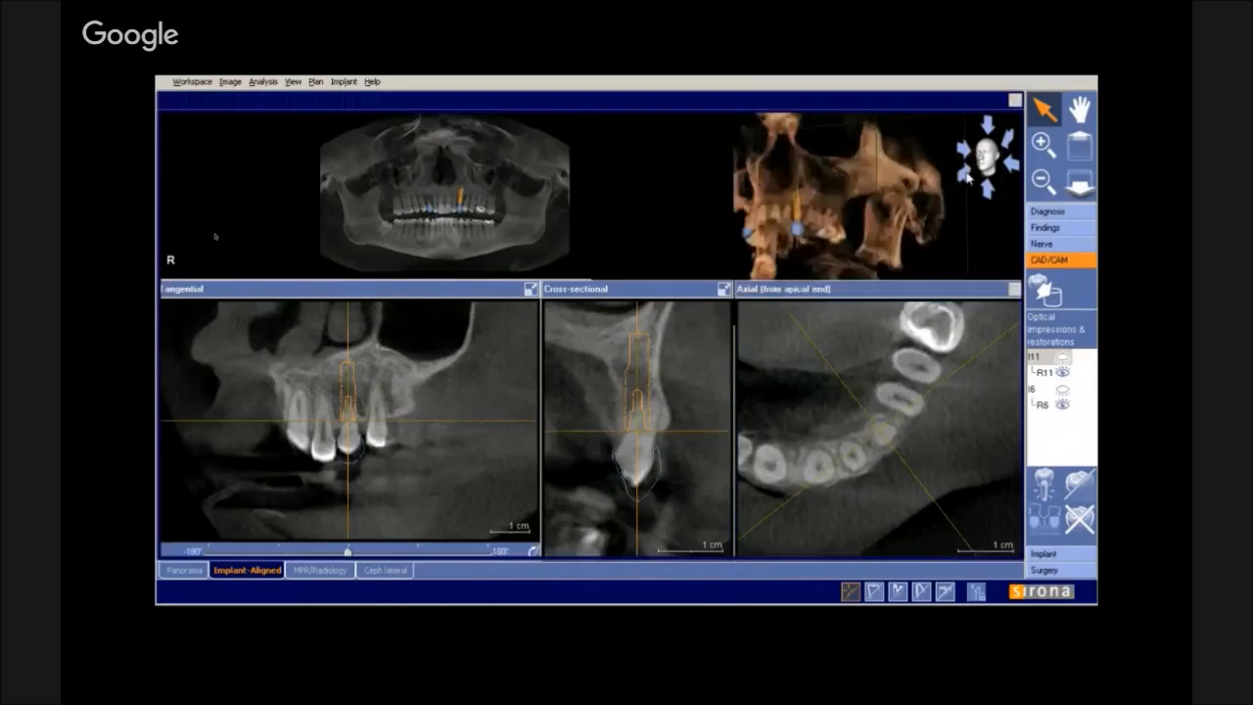
pyautogui.moveTo(895, 224); pyautogui.dragTo(646, 380)
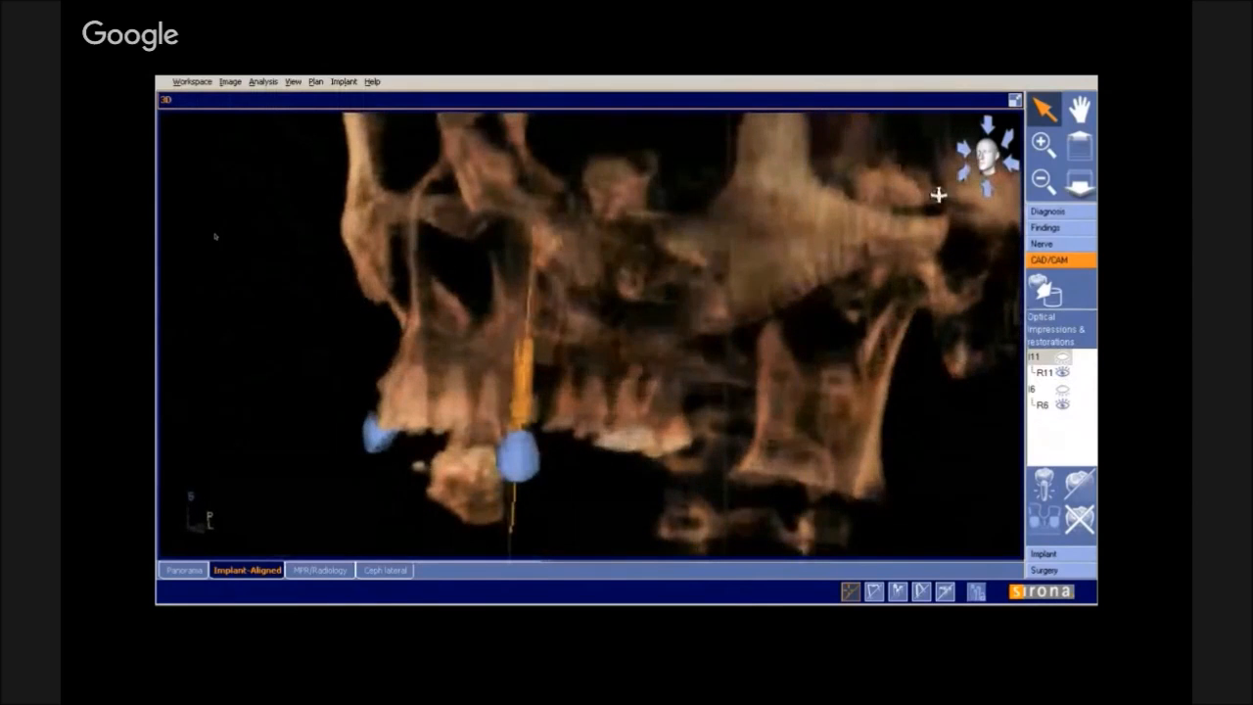
pyautogui.click(1015, 102)
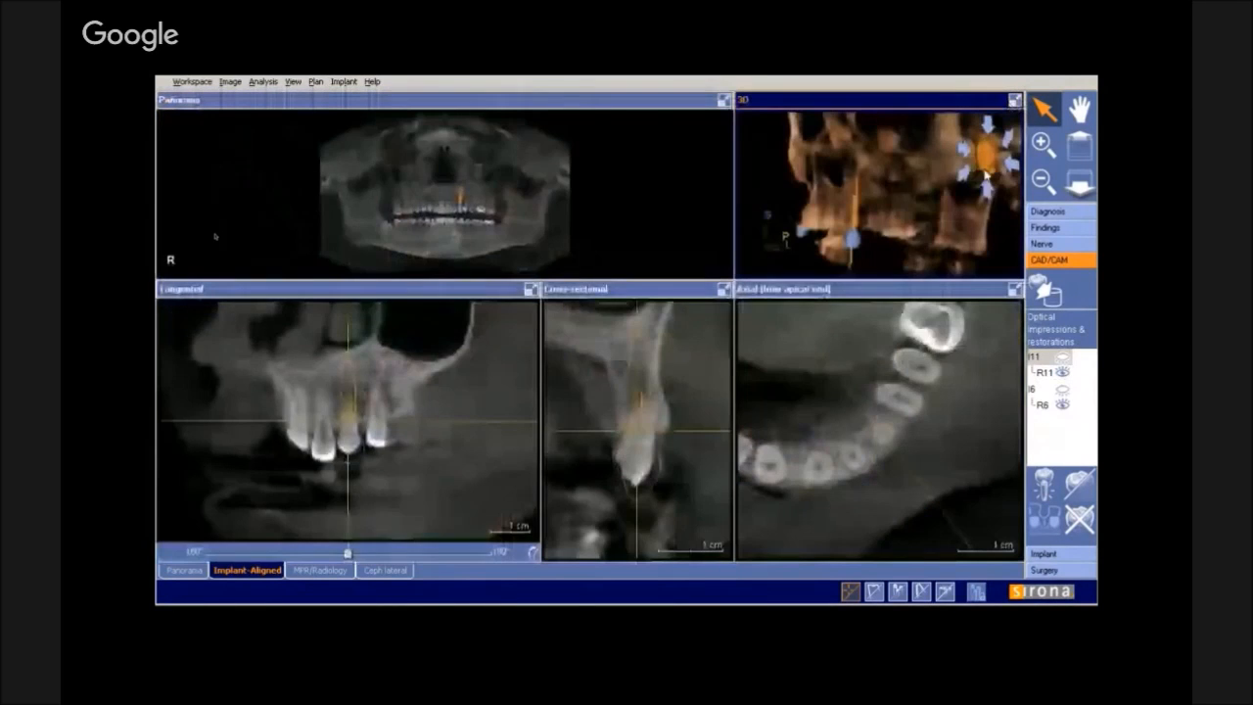
# Remove the active-slice clipping, rotate the slices around implant 11 and enlarge the cross-sectional view
pyautogui.rightClick(895, 231)
pyautogui.click(918, 304)
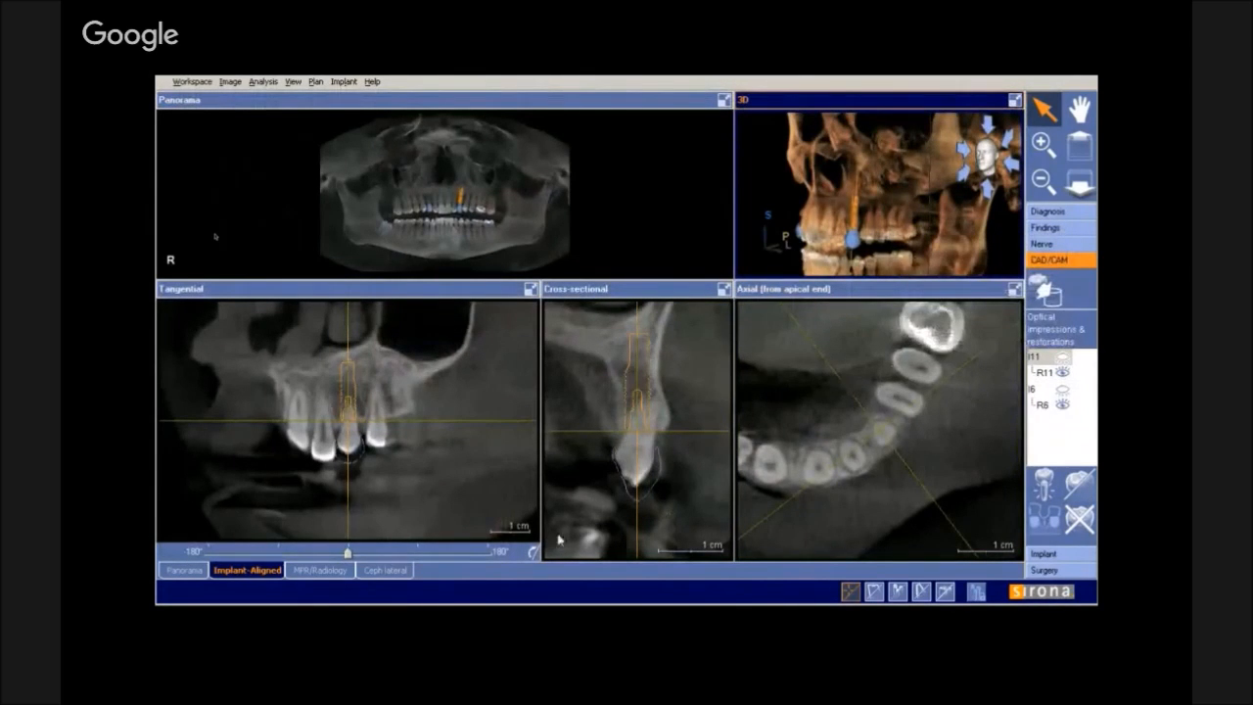
pyautogui.moveTo(348, 555)
pyautogui.mouseDown()
pyautogui.moveTo(474, 553)
pyautogui.moveTo(360, 553)
pyautogui.mouseUp()
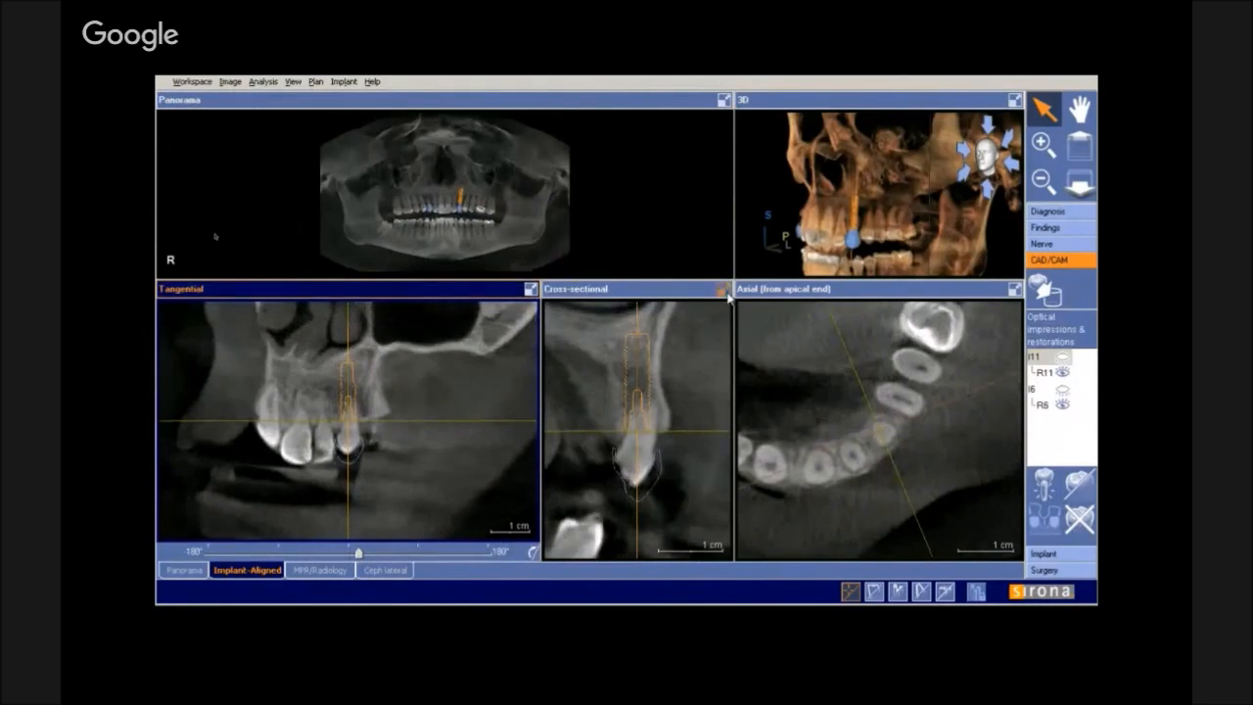
pyautogui.click(724, 292)
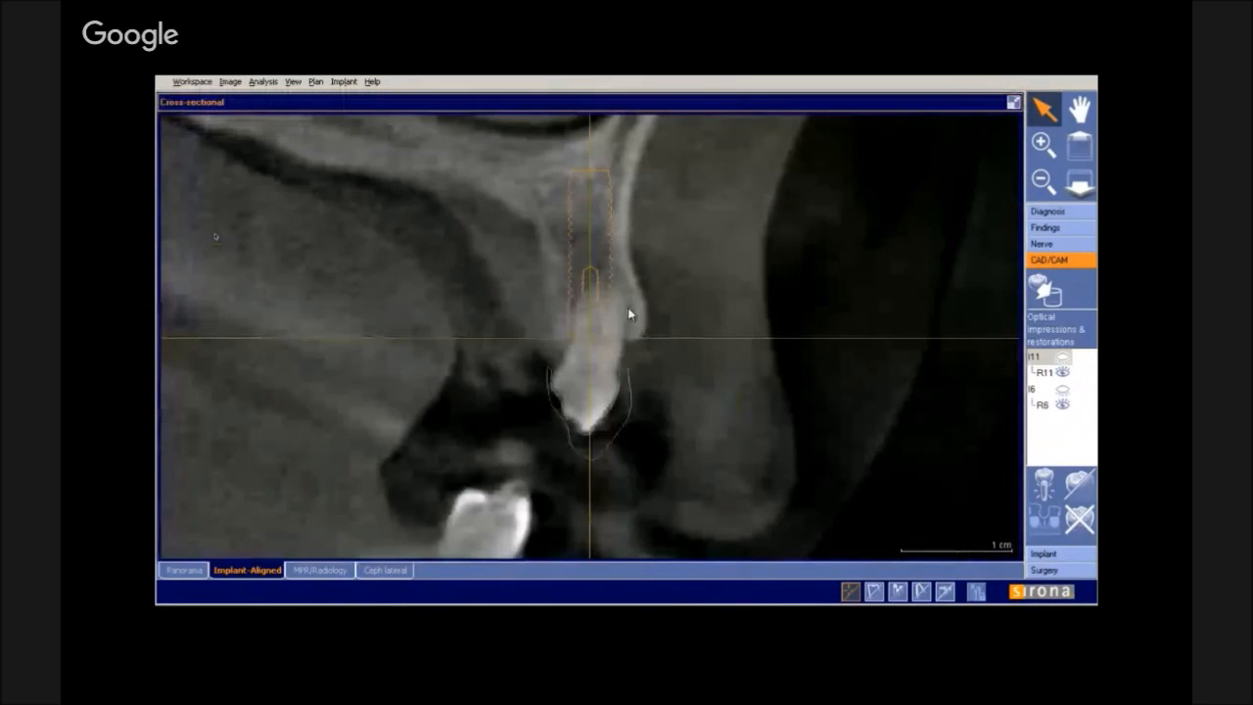
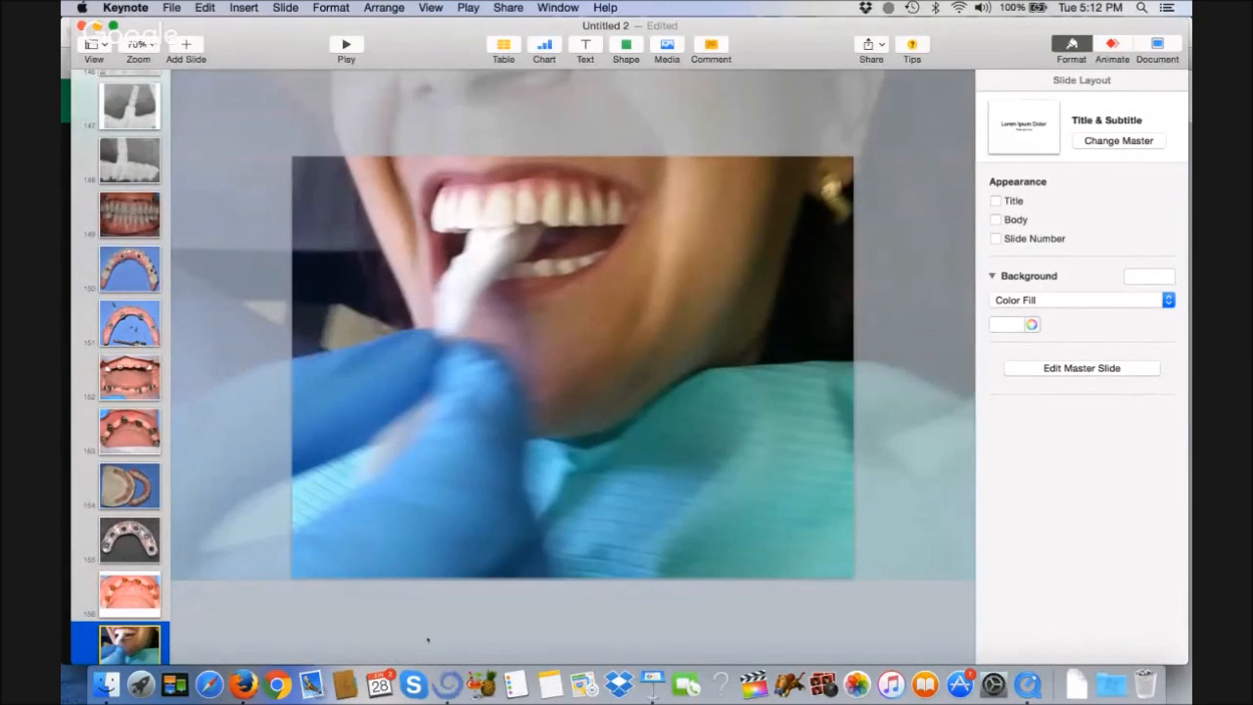
# Switch to Blue Sky Plan and check the case 1 gingiva outline against the lower teeth in the enlarged axial slices
pyautogui.click(448, 684)
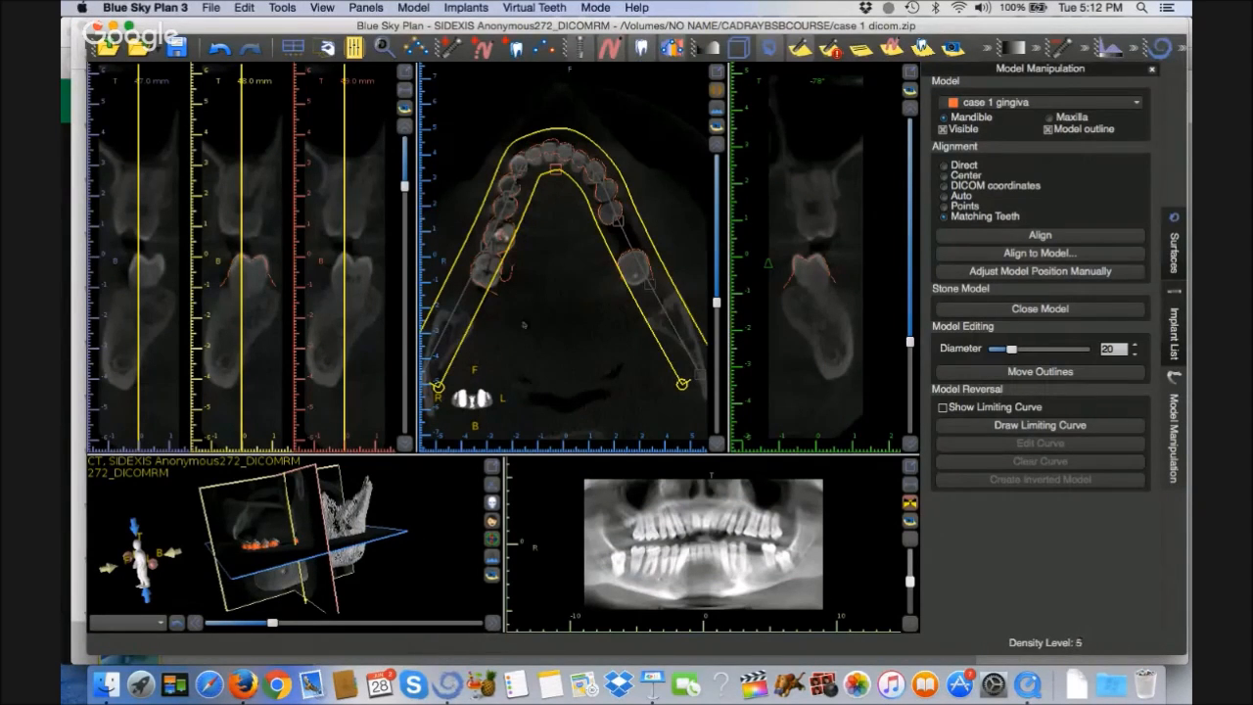
pyautogui.scroll(-5, 569, 312)
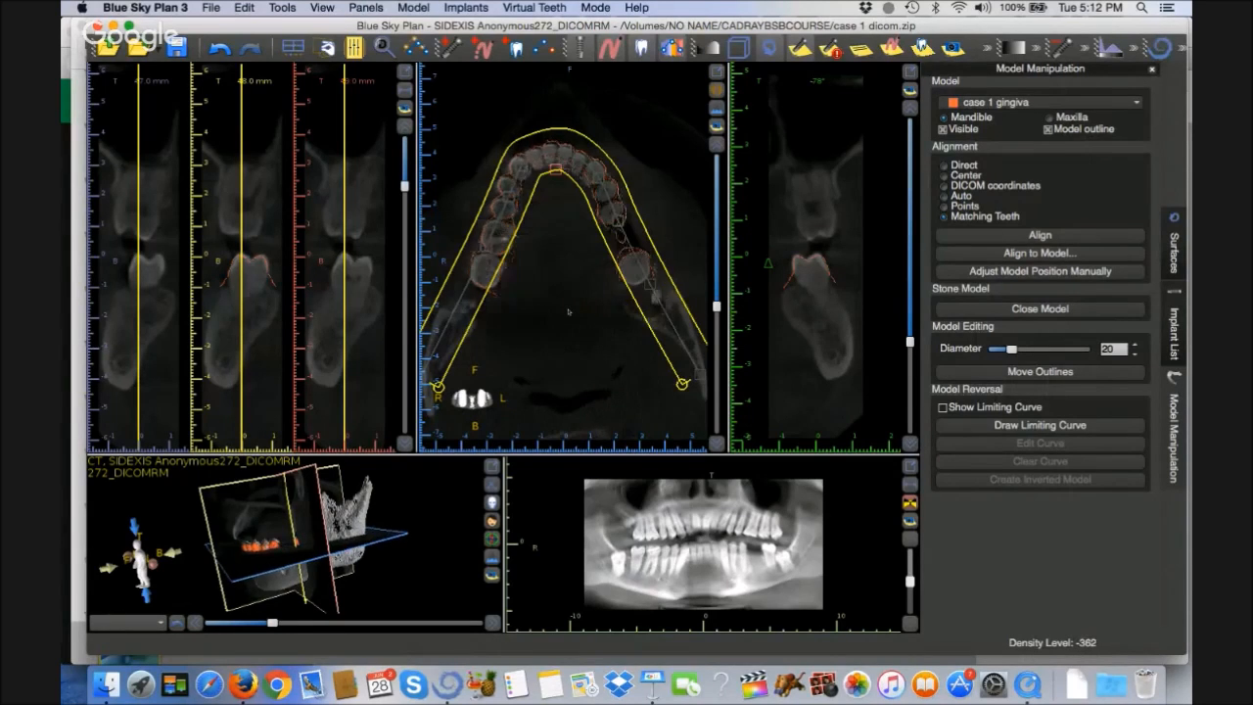
pyautogui.scroll(4, 569, 313)
pyautogui.scroll(1, 569, 313)
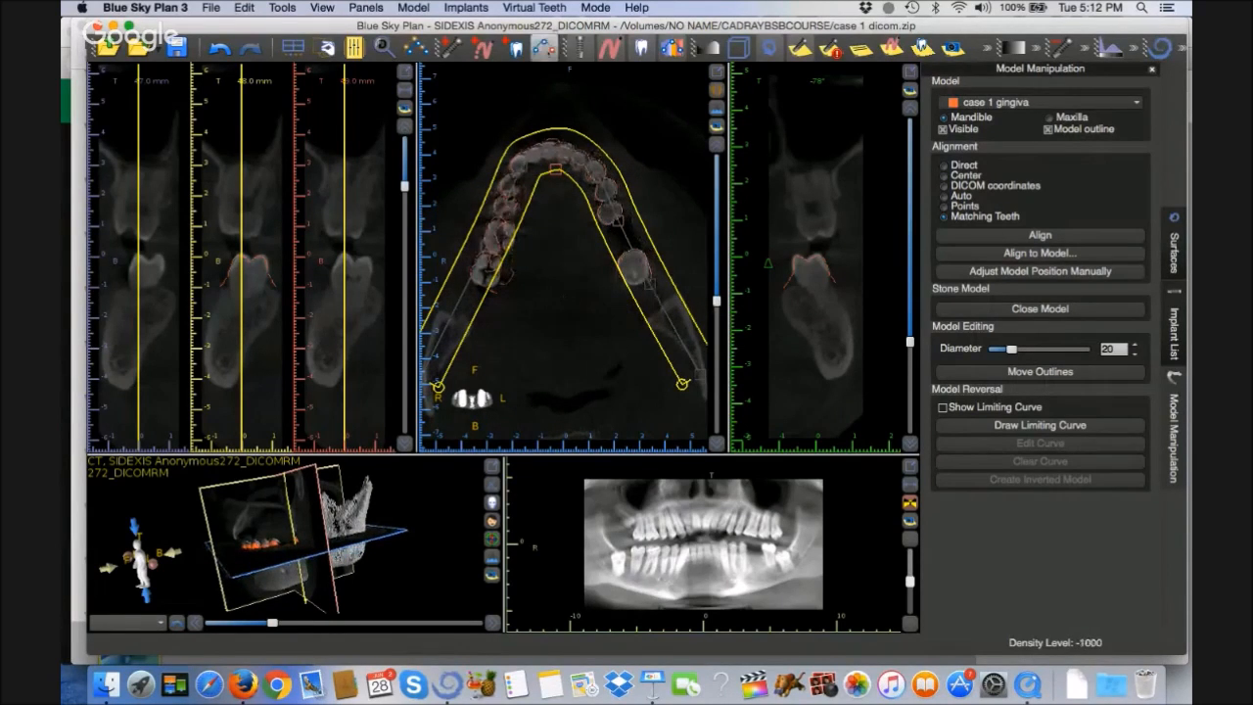
pyautogui.click(545, 46)
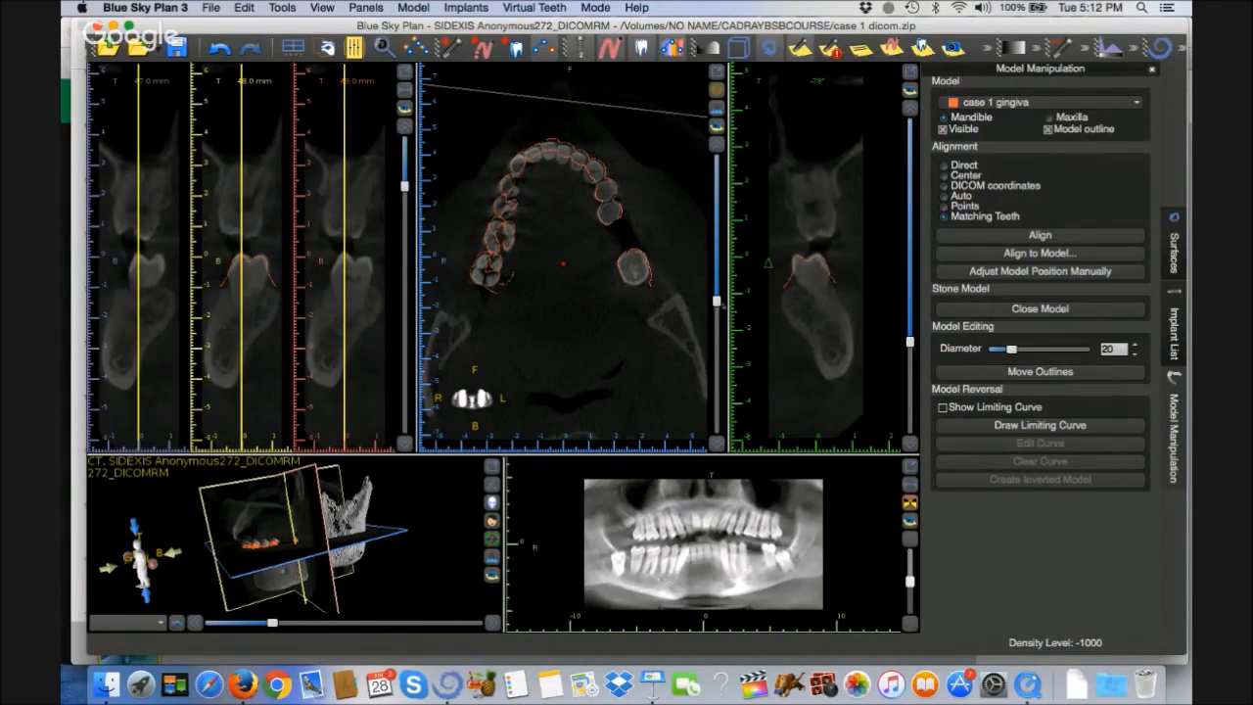
pyautogui.moveTo(717, 301)
pyautogui.mouseDown()
pyautogui.moveTo(716, 290)
pyautogui.moveTo(717, 305)
pyautogui.mouseUp()
pyautogui.click(716, 70)
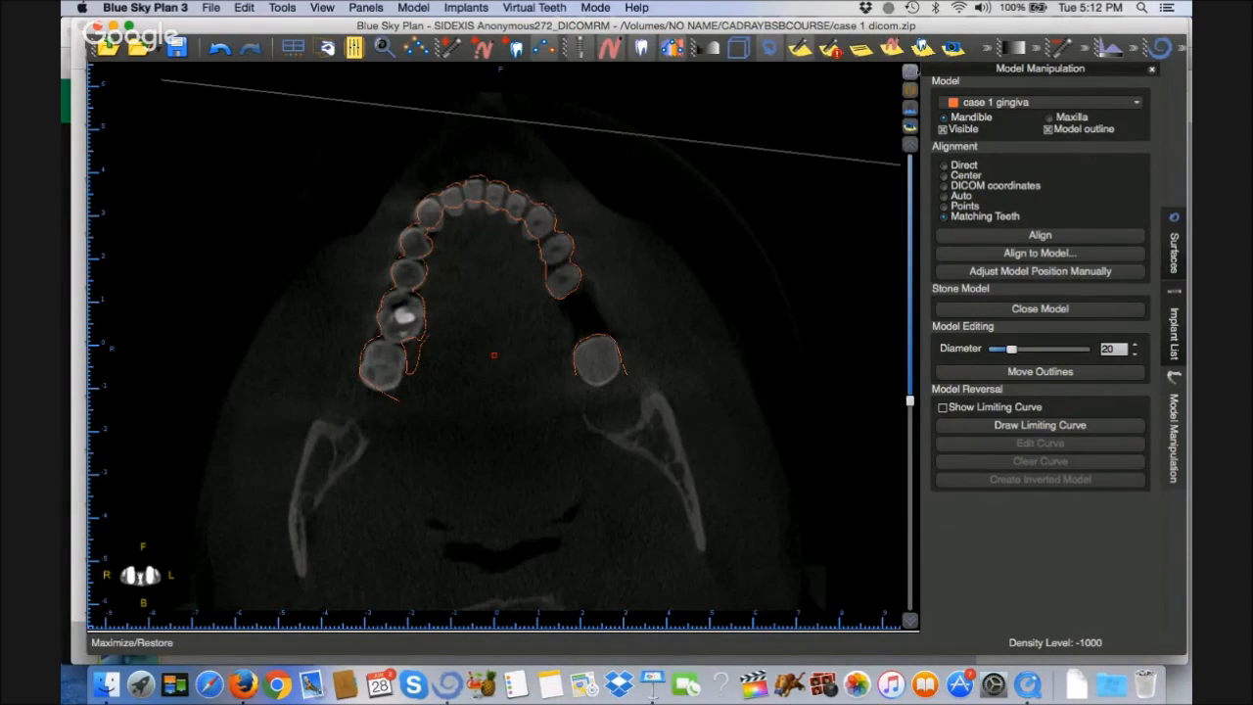
pyautogui.click(909, 72)
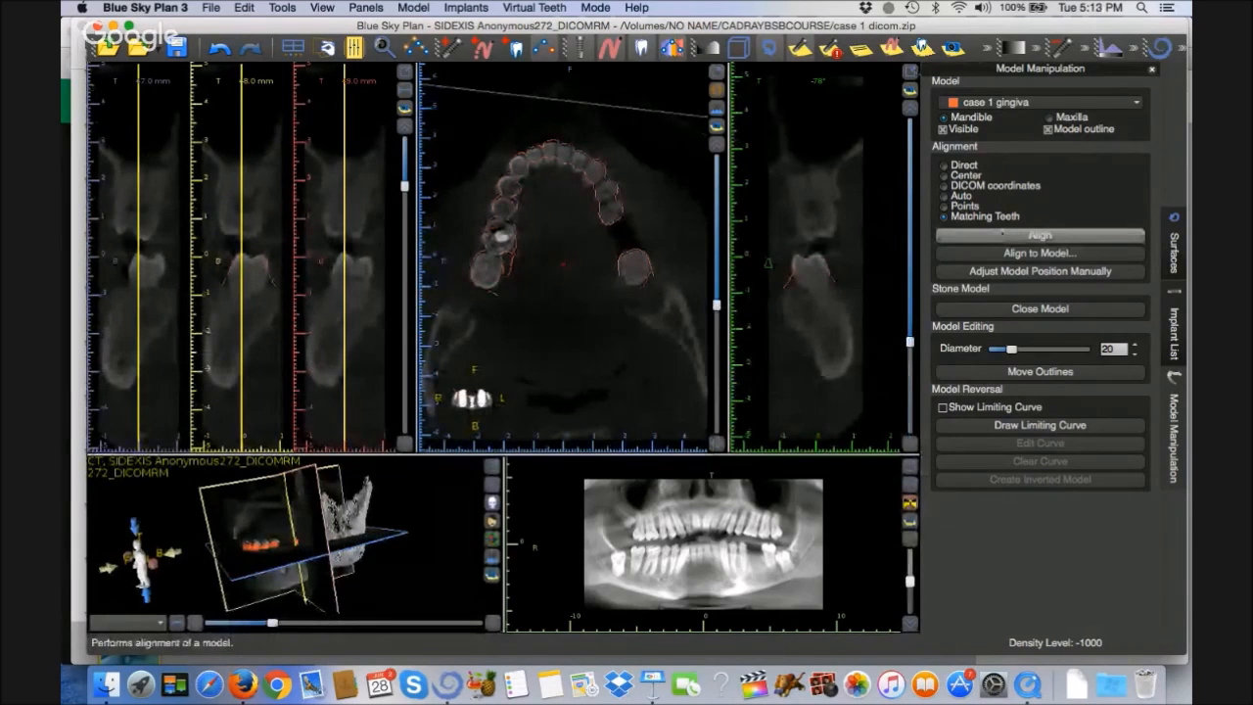
# Start a points-based alignment of the case 1 gingiva model with the CT surface, showing the left side of both models
pyautogui.click(972, 209)
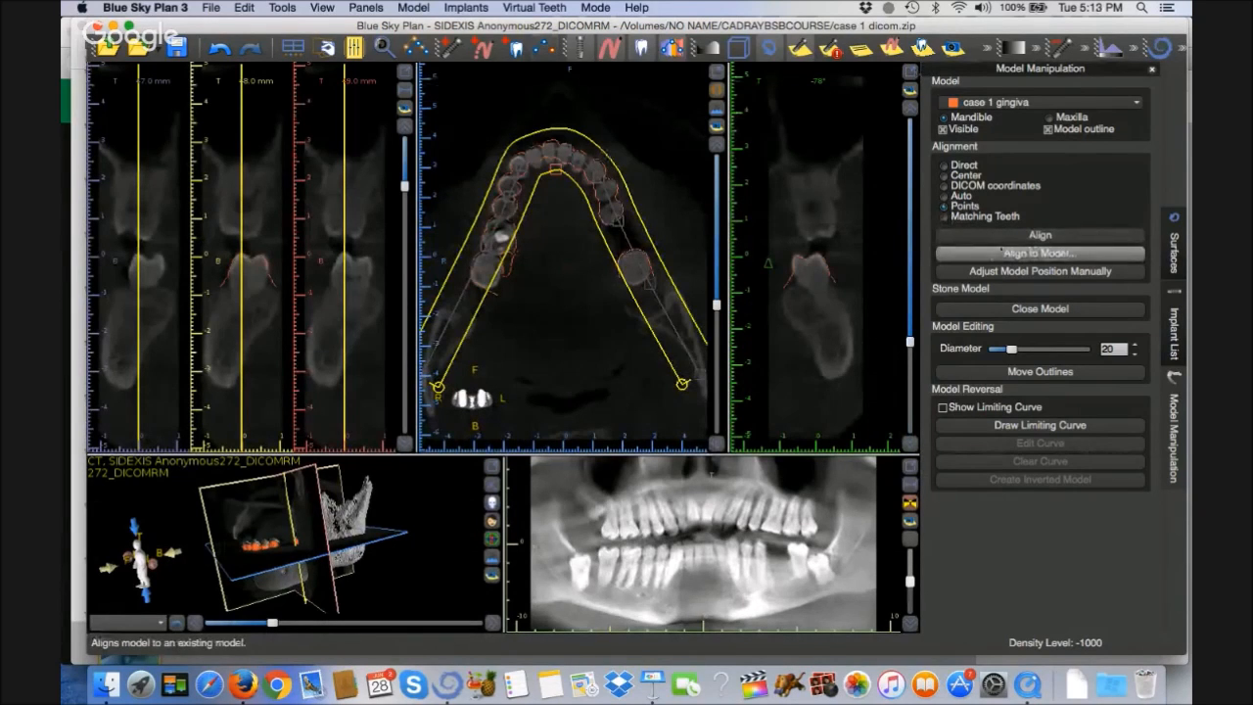
pyautogui.click(1030, 236)
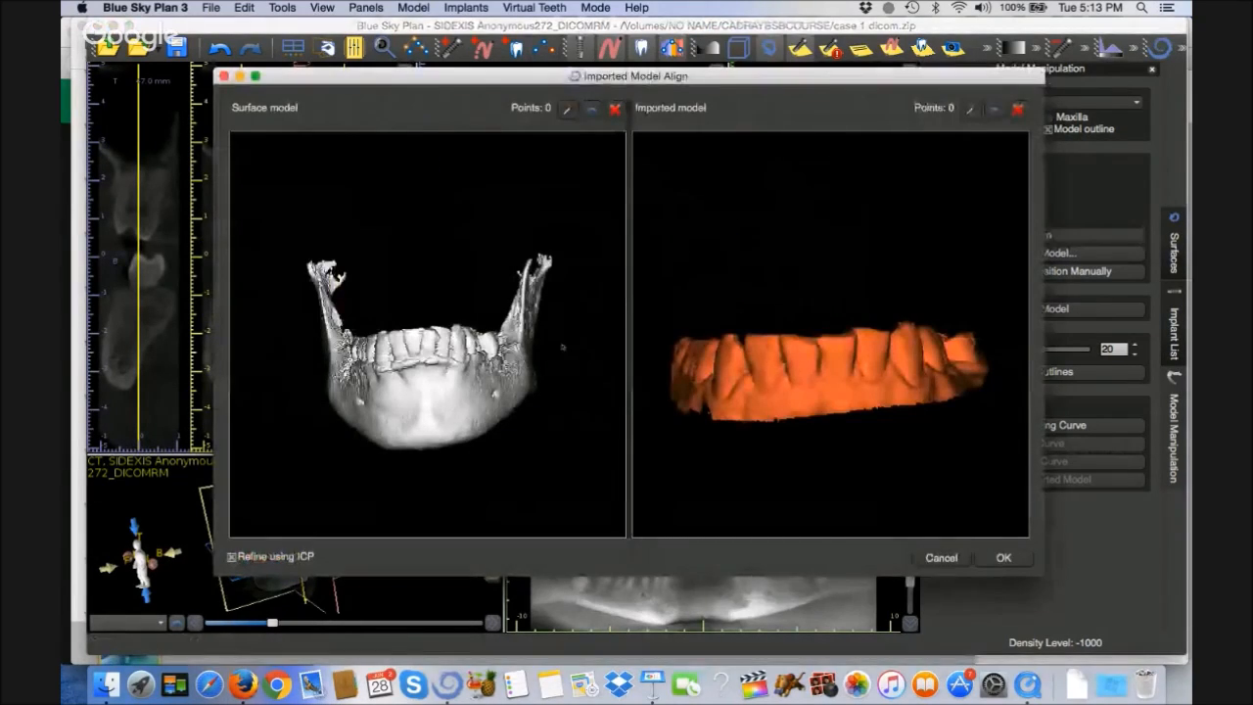
pyautogui.moveTo(562, 345); pyautogui.dragTo(462, 349)
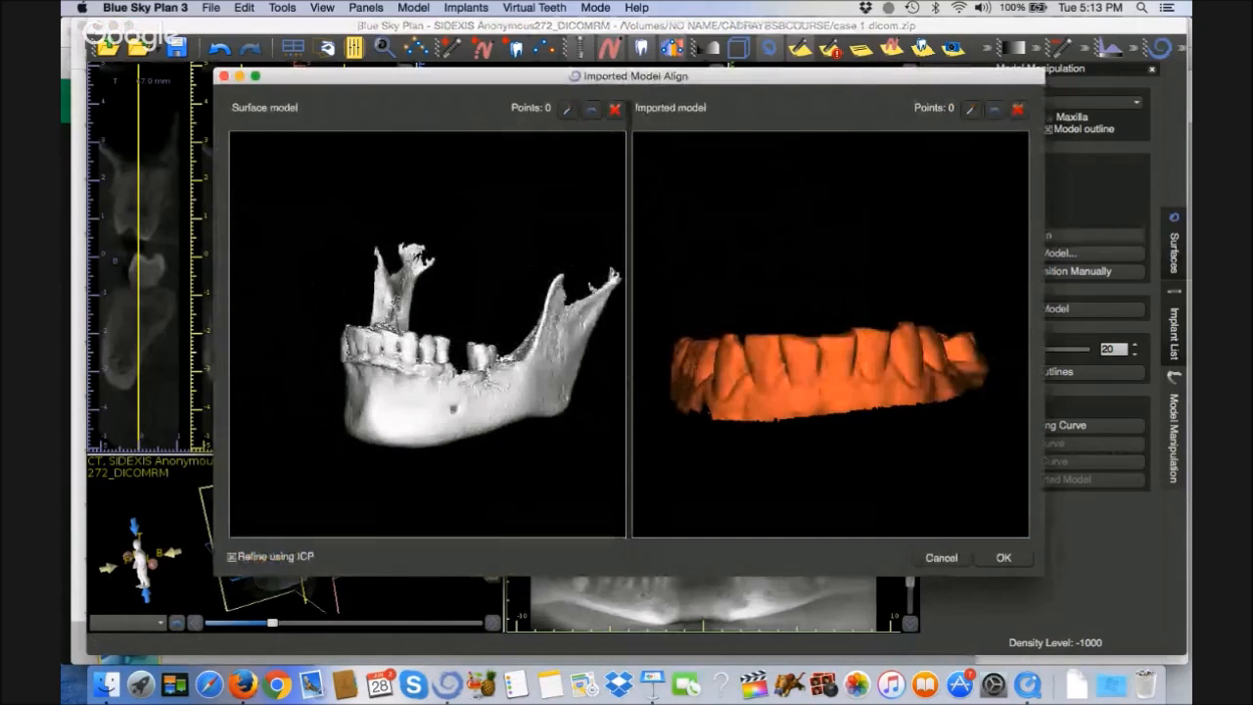
pyautogui.moveTo(784, 373); pyautogui.dragTo(715, 347)
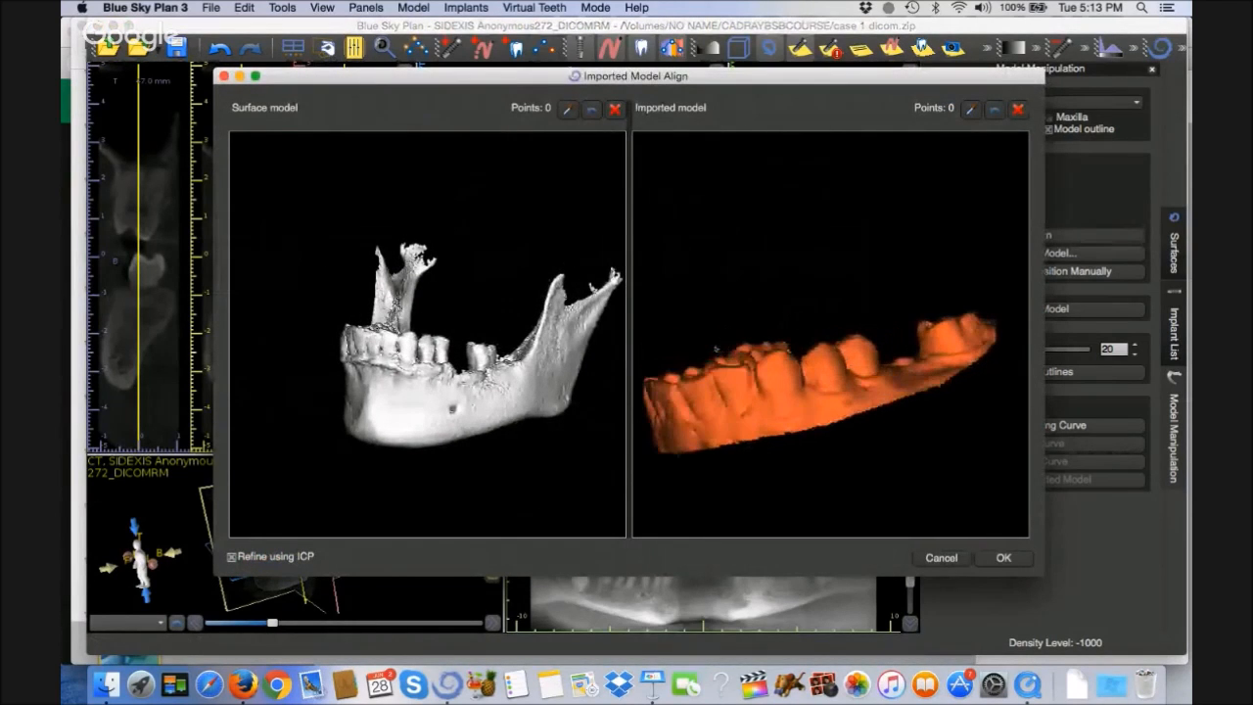
# Mark five matching points on the left teeth of the imported model and the CT surface, from the molar to the front teeth
pyautogui.click(971, 108)
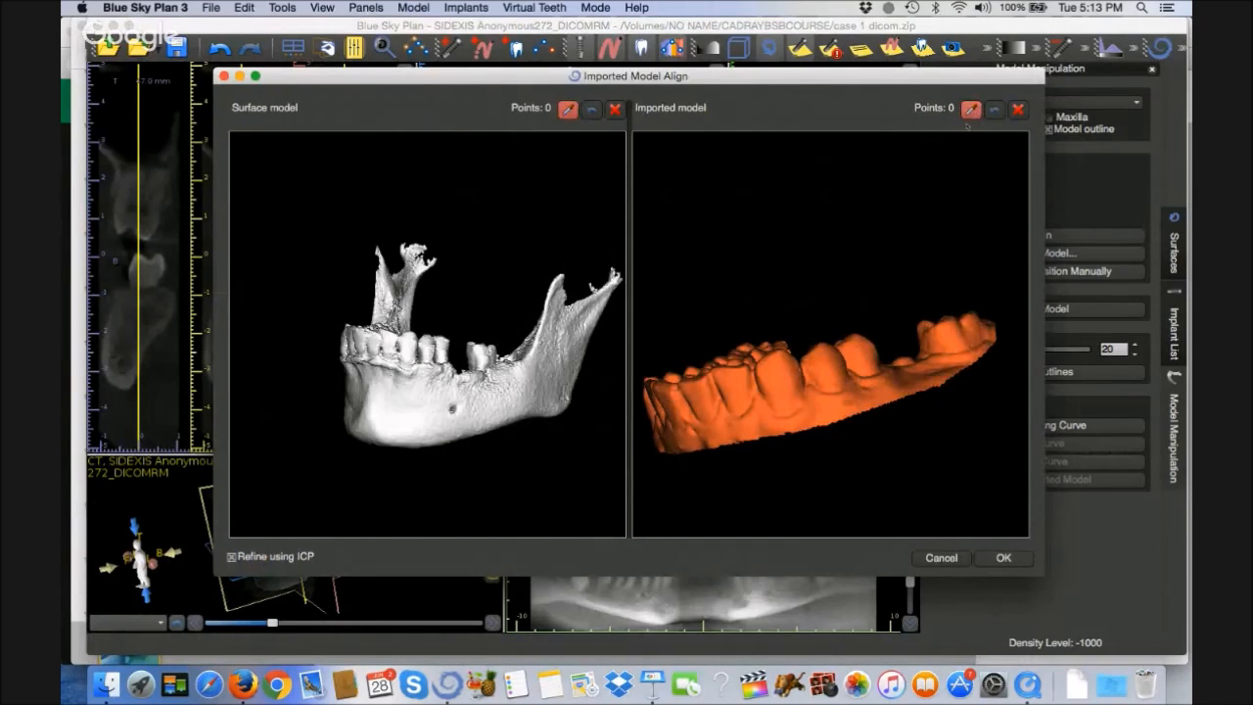
pyautogui.click(949, 326)
pyautogui.click(861, 346)
pyautogui.click(829, 364)
pyautogui.click(772, 376)
pyautogui.click(741, 382)
pyautogui.click(484, 355)
pyautogui.click(442, 342)
pyautogui.click(404, 343)
pyautogui.click(393, 341)
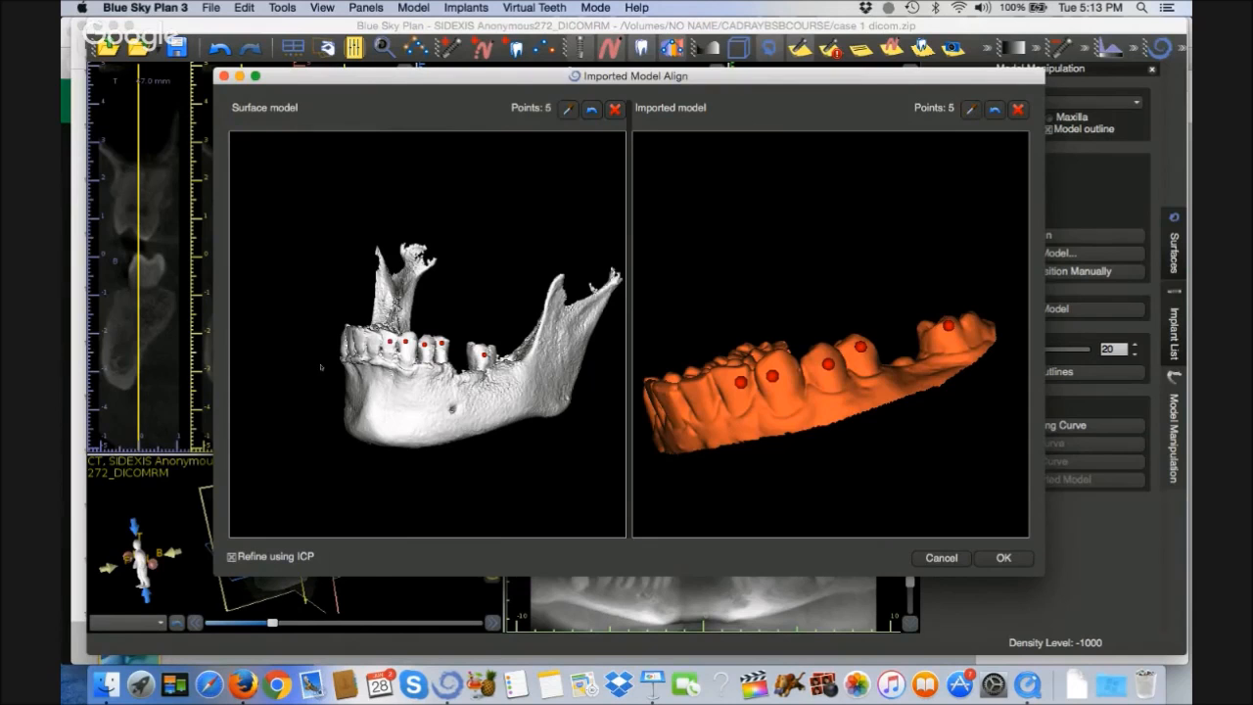
# Add matching points on the right teeth of both models and apply the alignment with ICP refinement
pyautogui.moveTo(291, 375); pyautogui.dragTo(532, 382)
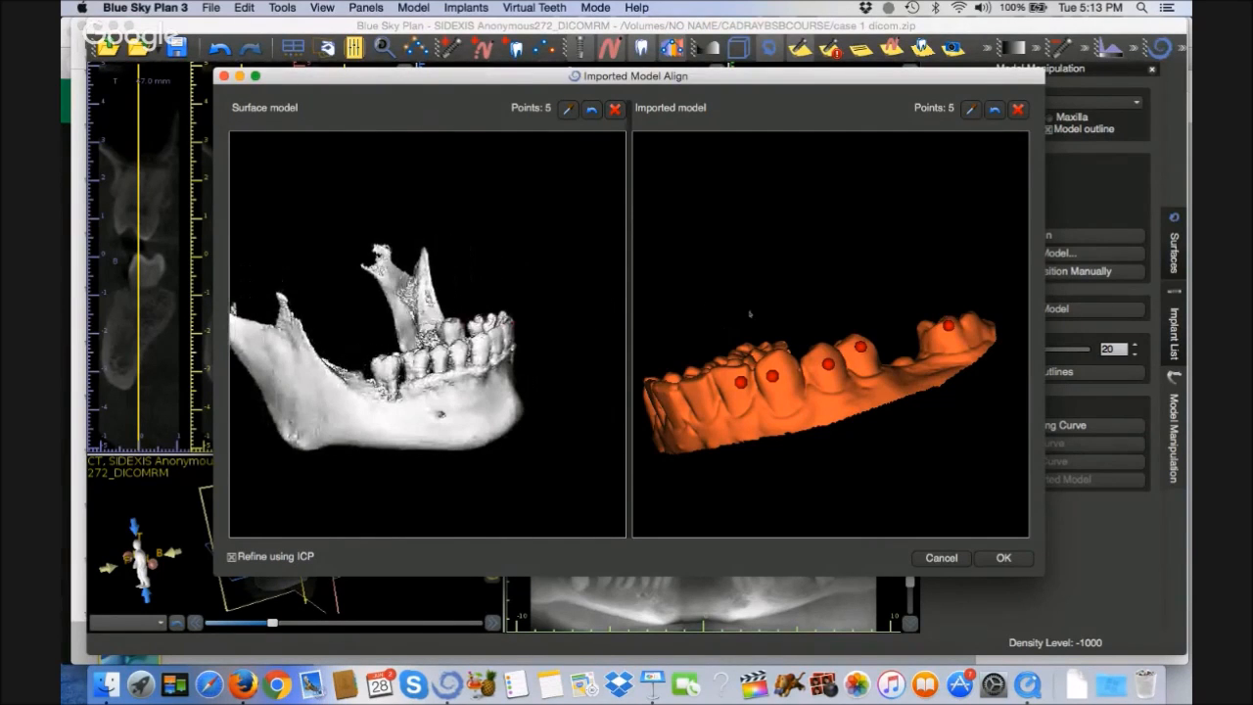
pyautogui.moveTo(701, 306); pyautogui.dragTo(943, 305)
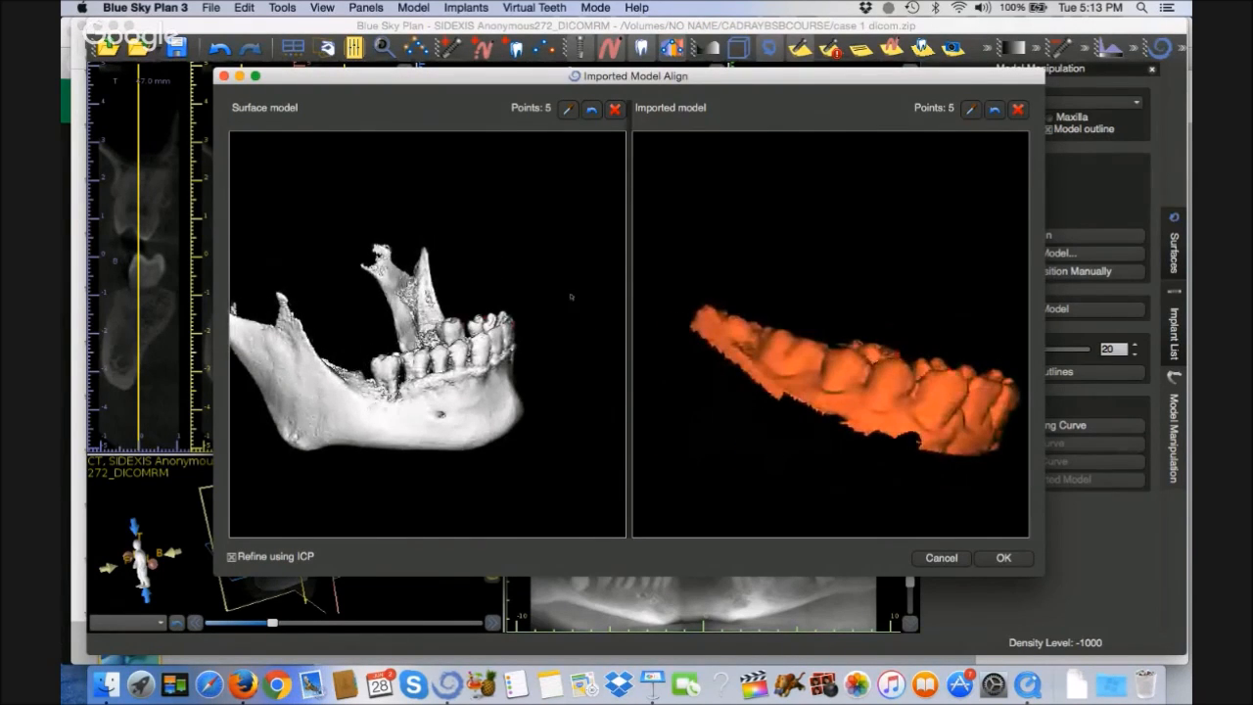
pyautogui.click(970, 110)
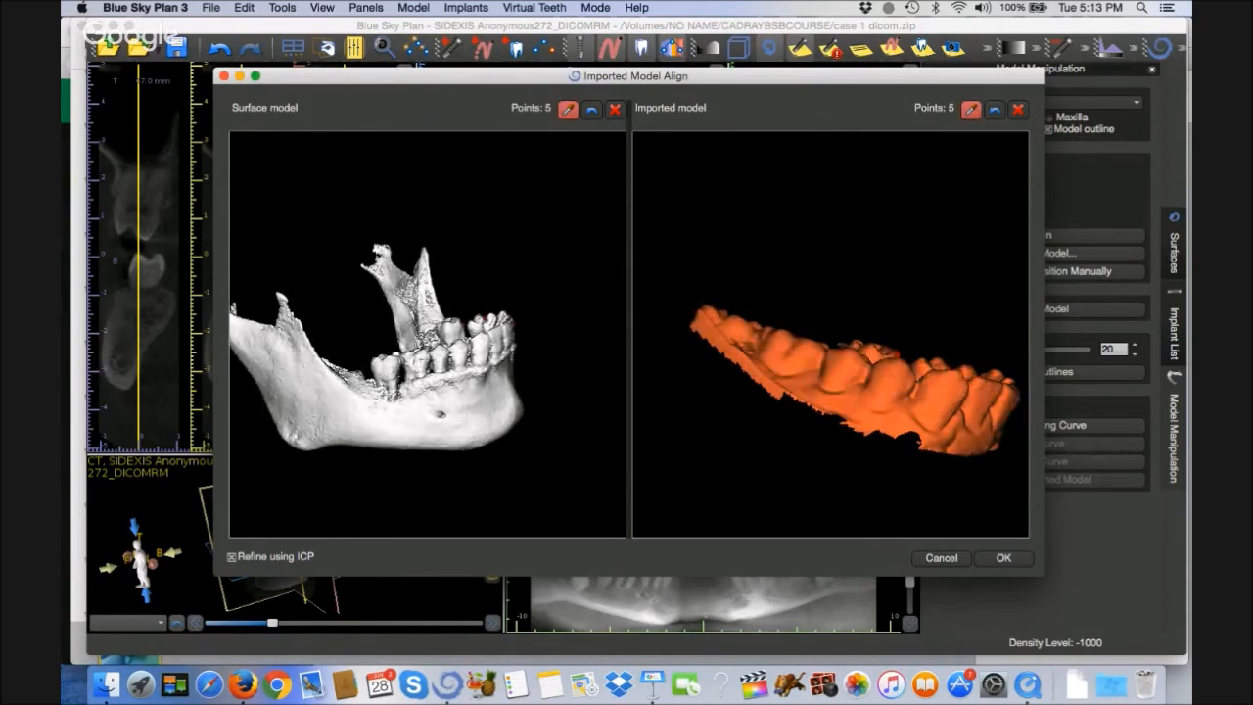
pyautogui.click(802, 348)
pyautogui.click(849, 360)
pyautogui.click(896, 372)
pyautogui.click(944, 386)
pyautogui.click(457, 348)
pyautogui.click(998, 557)
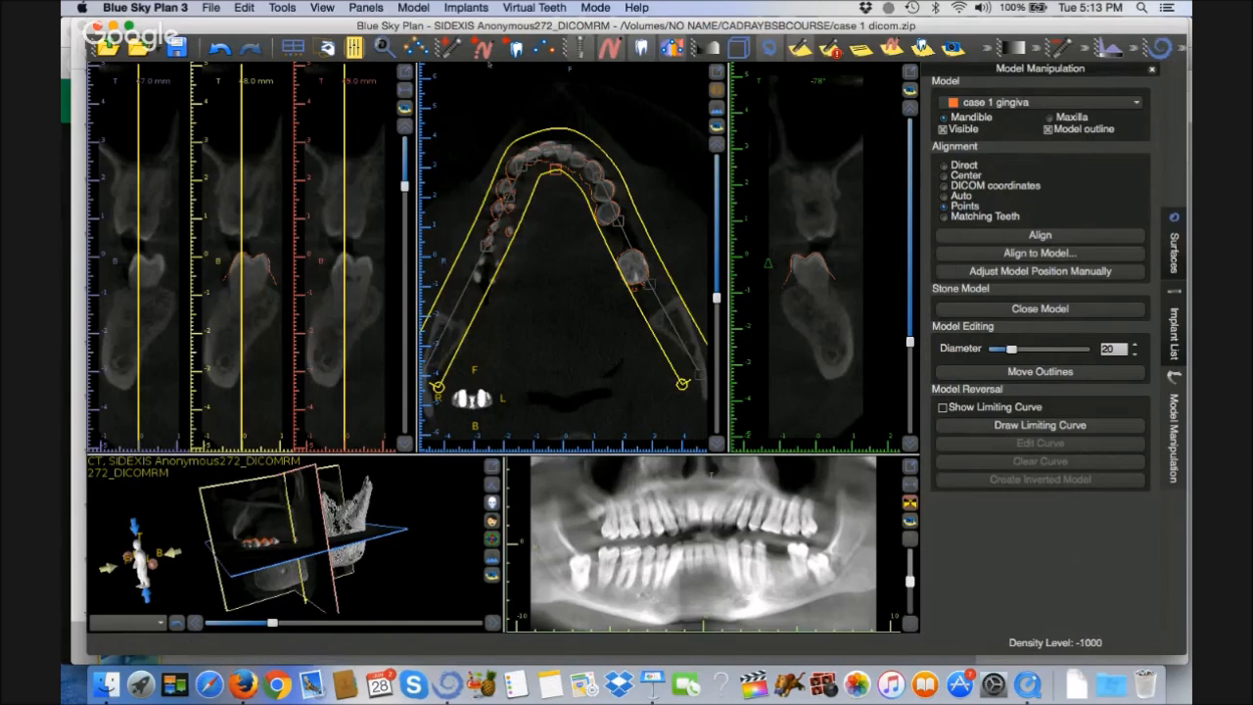
# Define a new mandibular implant from BlueSkyBio: BIO | Max type, 4.3 mm platform, size 4.3 x 11.5 mm
pyautogui.click(450, 47)
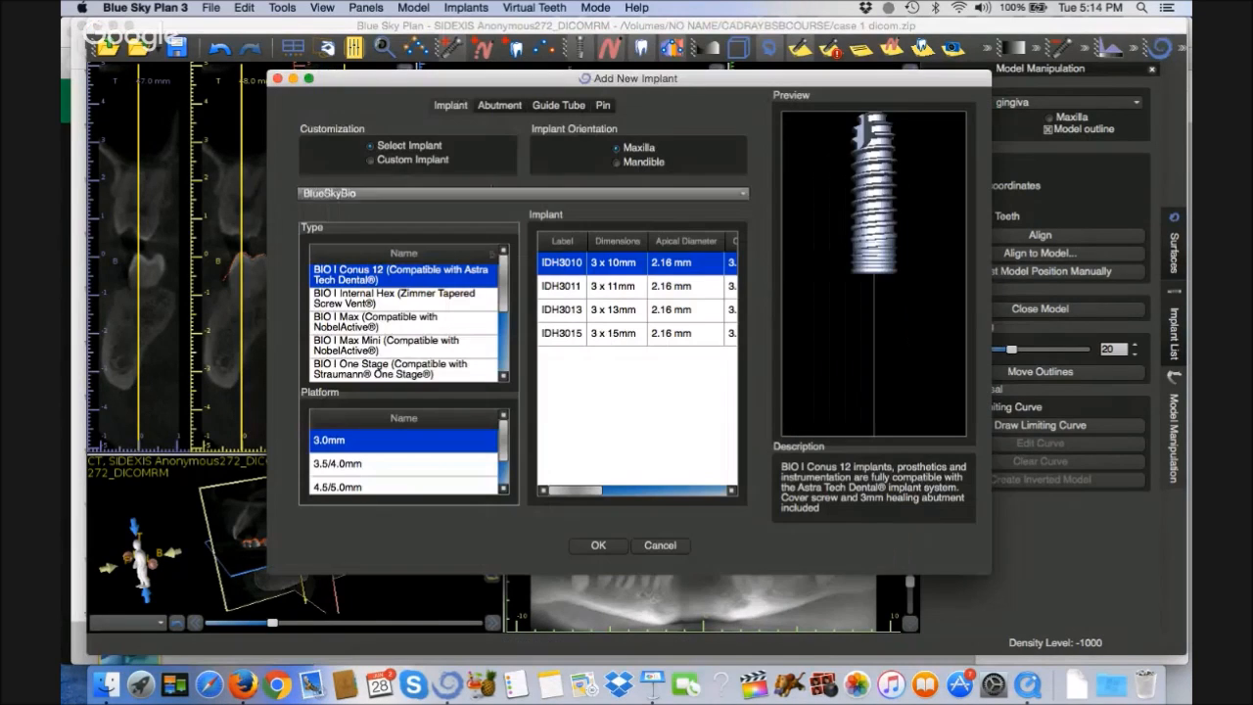
pyautogui.click(617, 161)
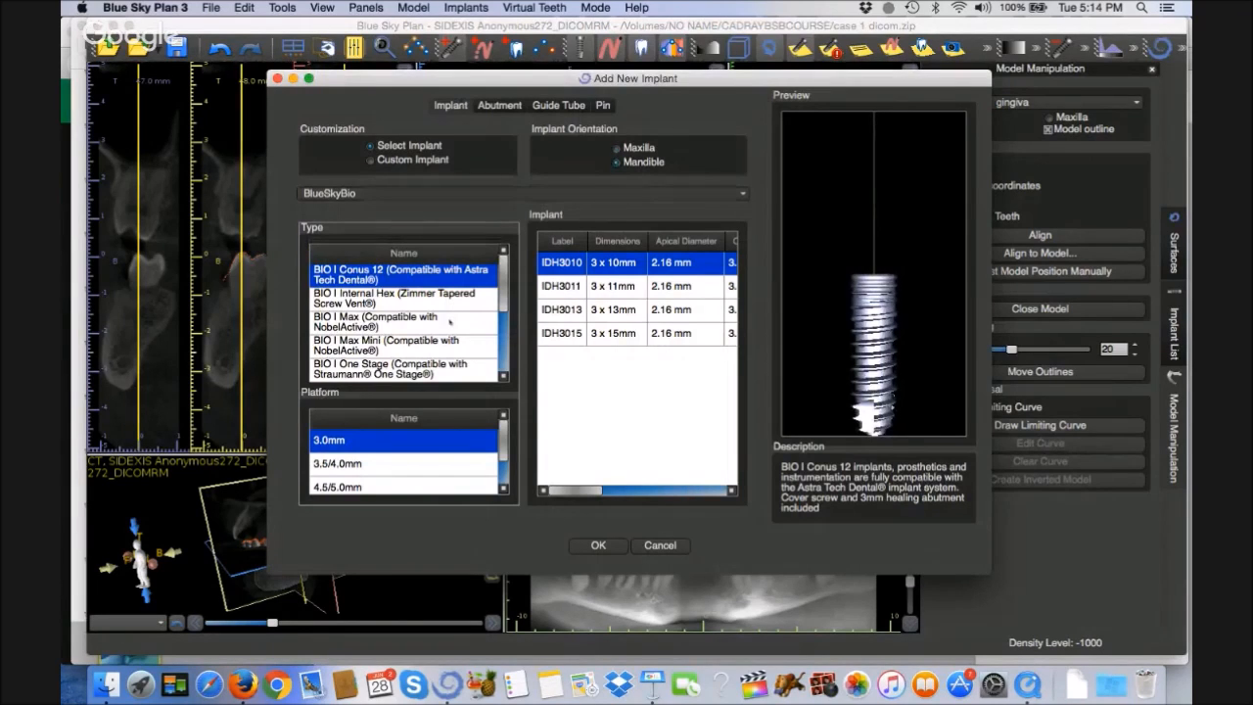
pyautogui.click(450, 322)
pyautogui.scroll(-1, 456, 457)
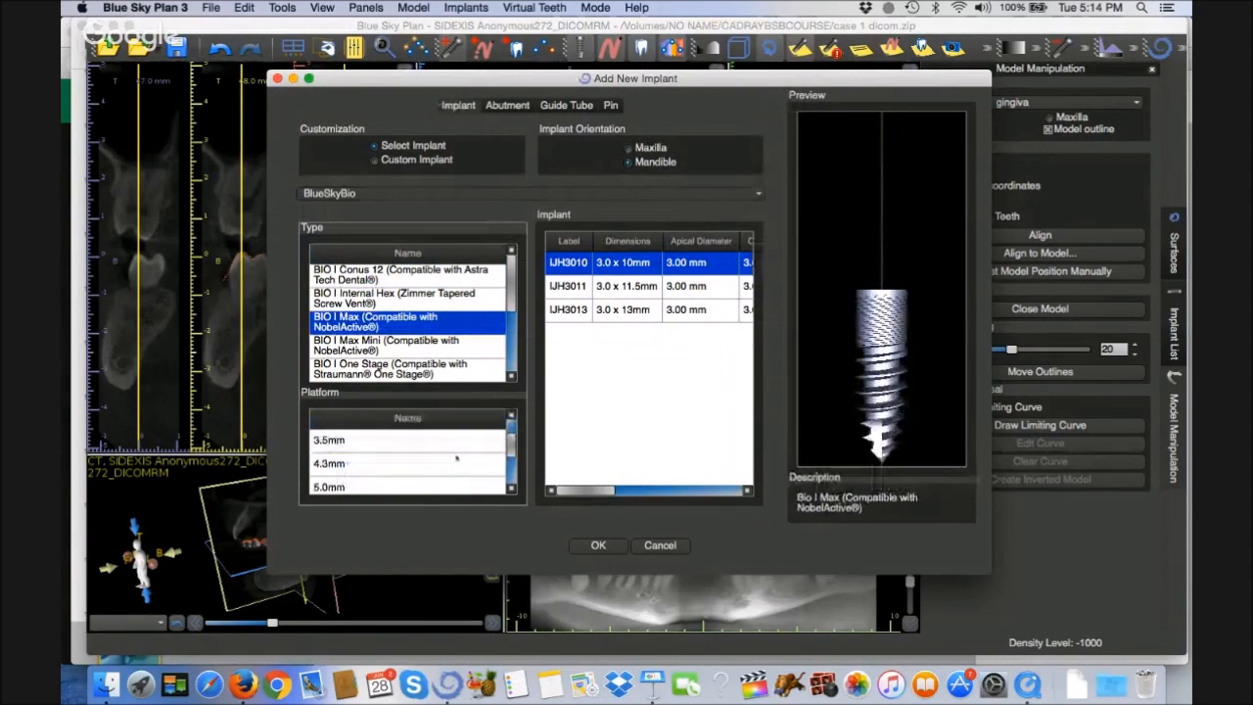
pyautogui.click(456, 462)
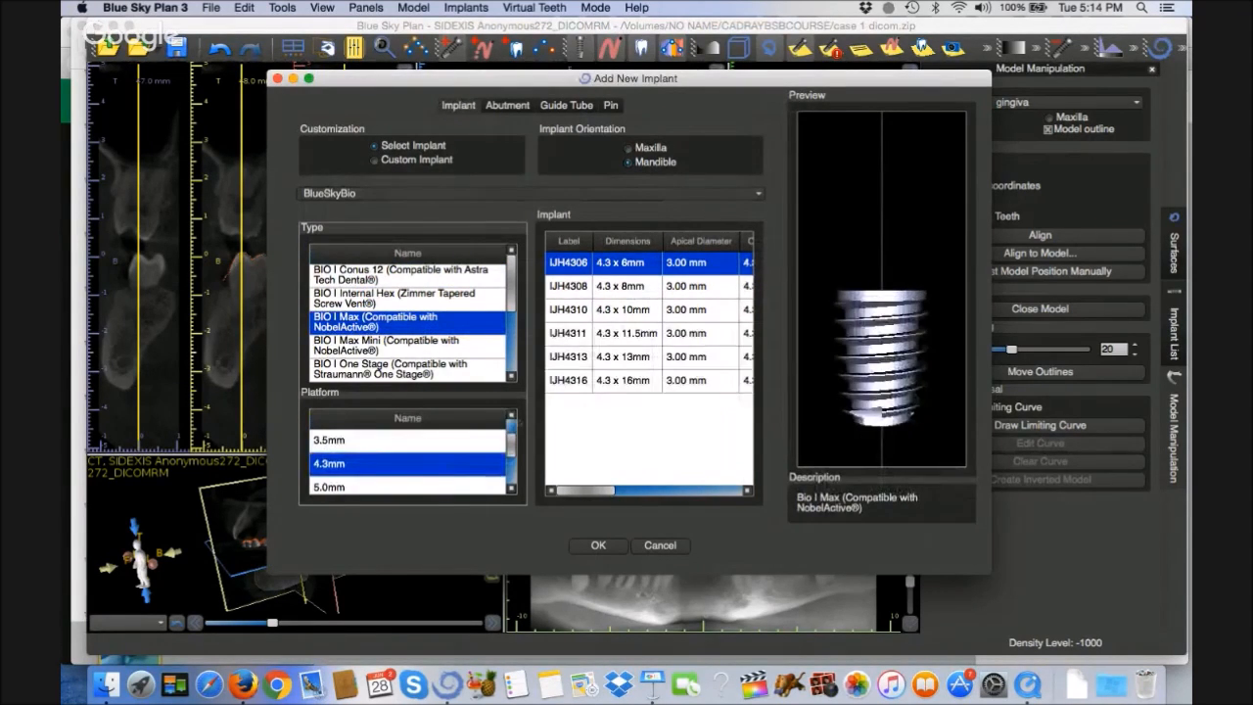
pyautogui.click(627, 333)
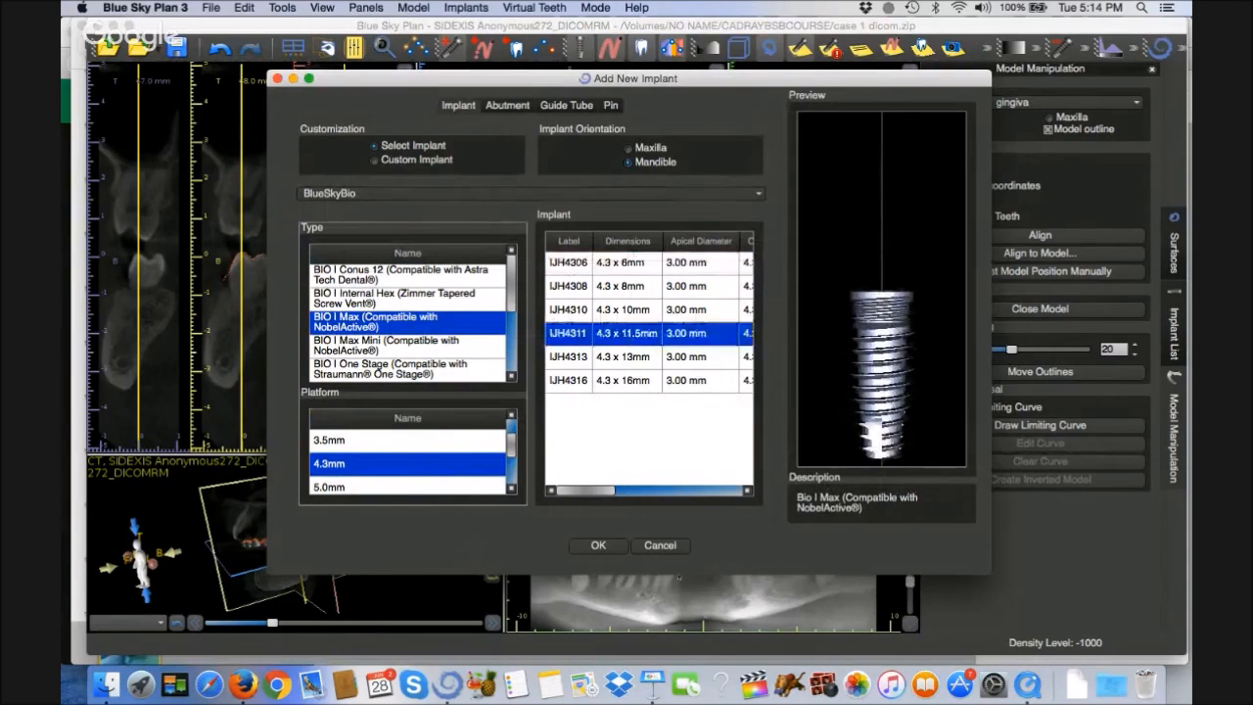
pyautogui.click(644, 548)
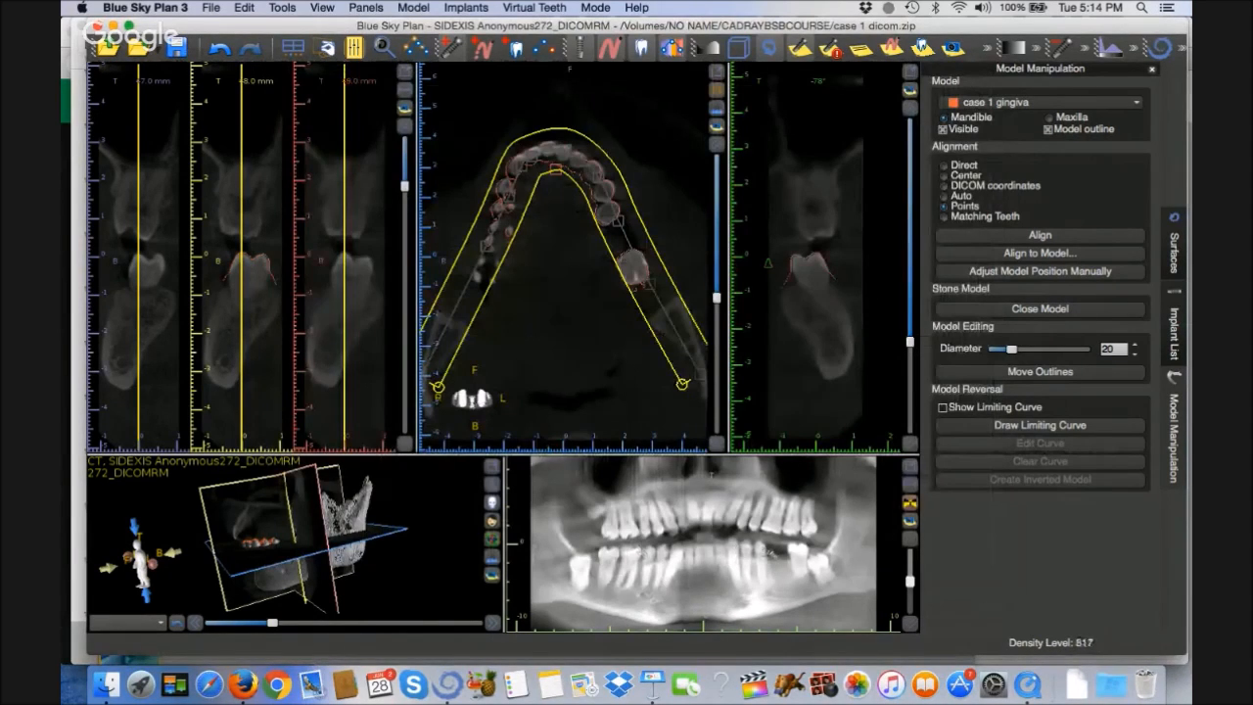
# Place the implant in the lower left gap between premolar and molar, and adjust its position and depth in the bone
pyautogui.click(781, 557)
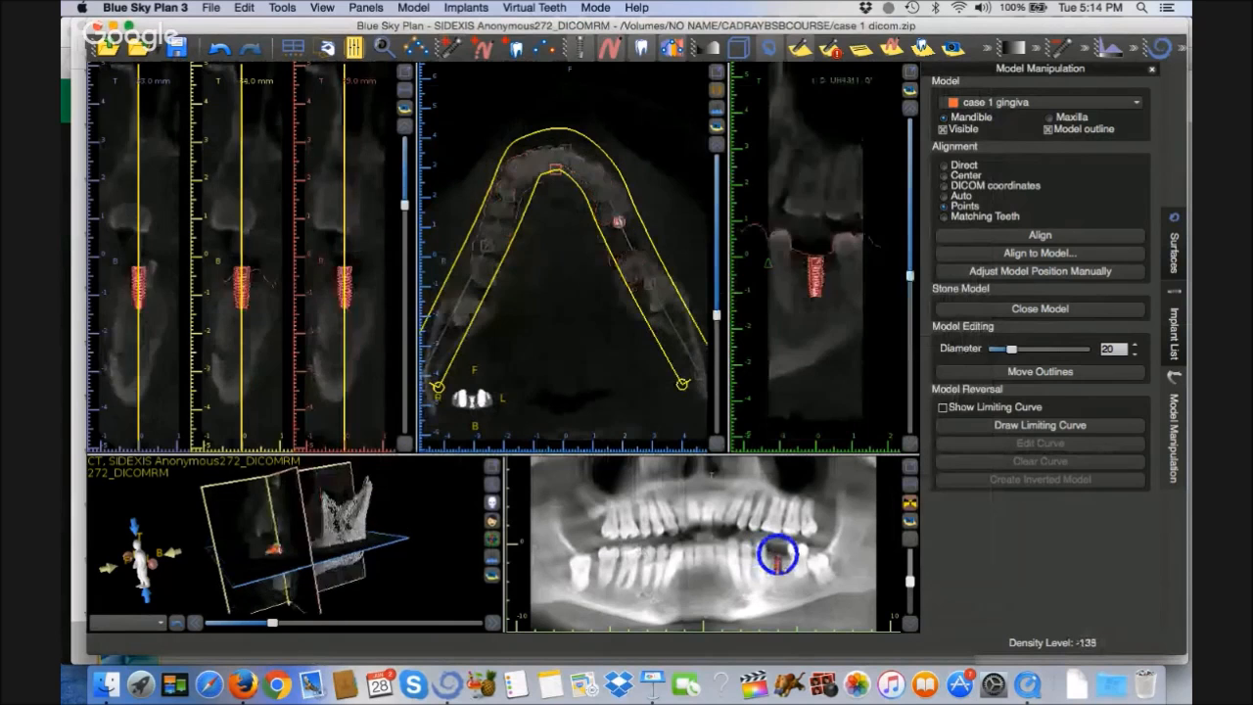
pyautogui.click(813, 253)
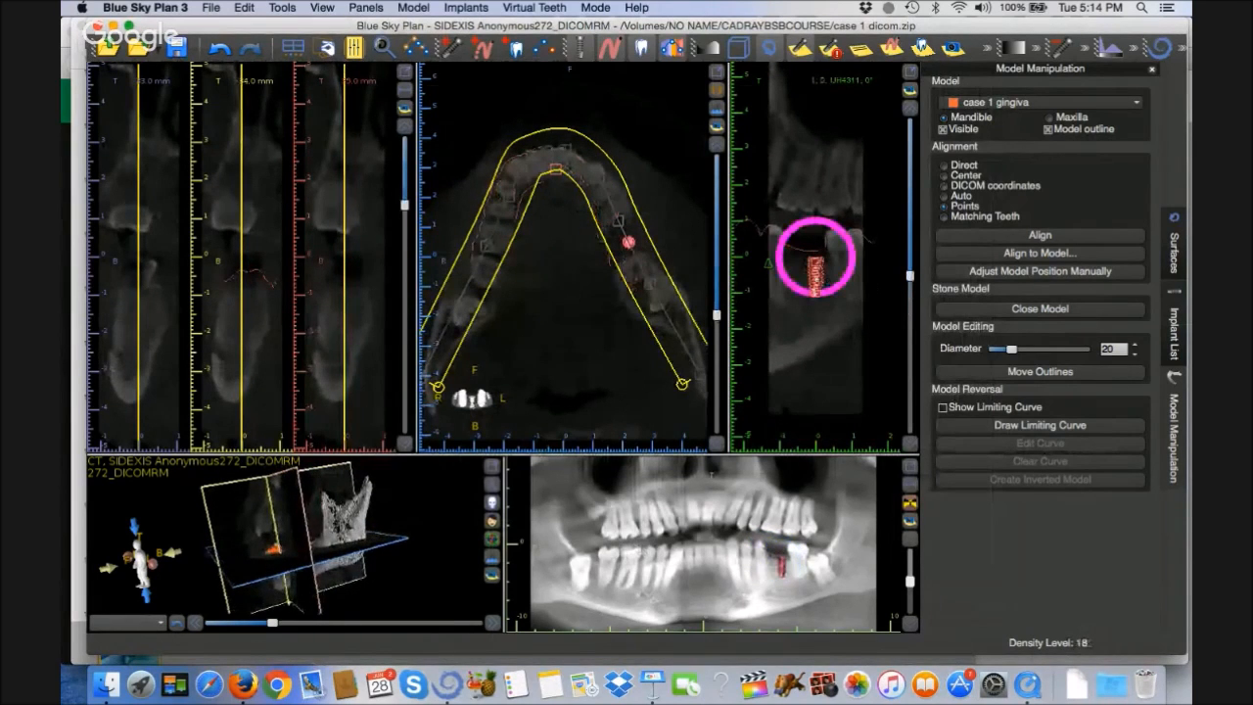
pyautogui.moveTo(816, 258); pyautogui.dragTo(926, 315)
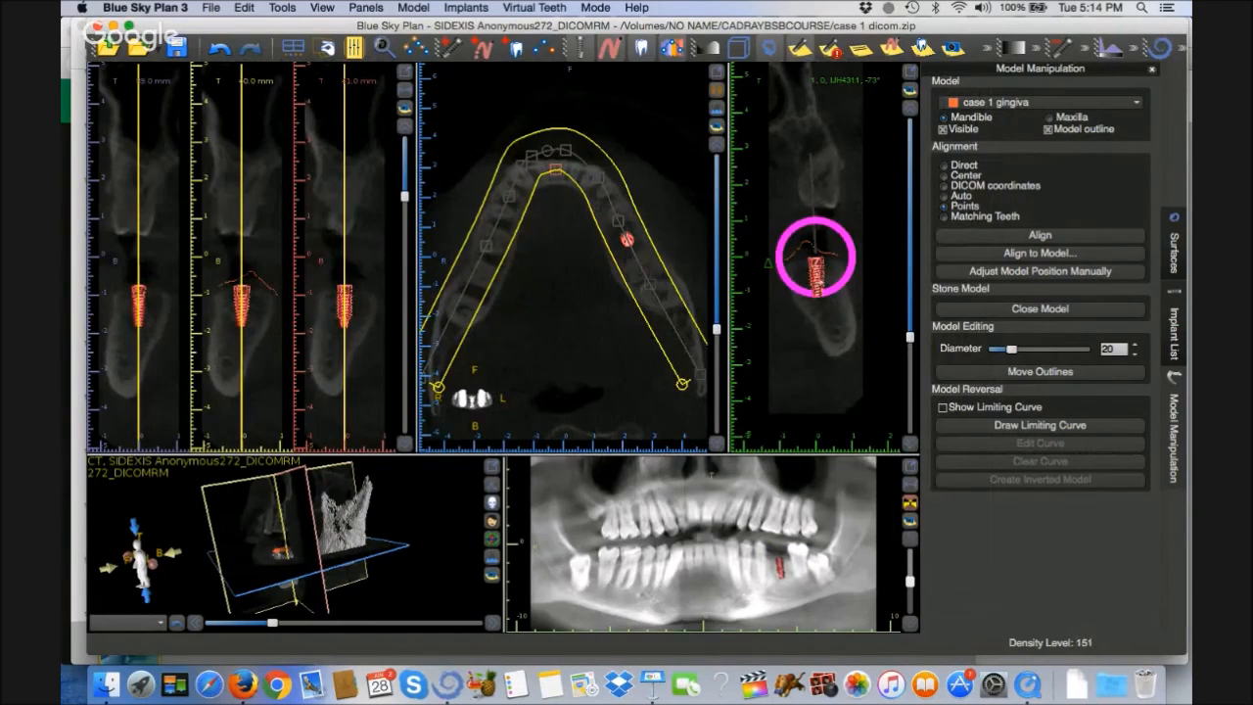
pyautogui.click(821, 287)
pyautogui.moveTo(820, 287); pyautogui.dragTo(821, 292)
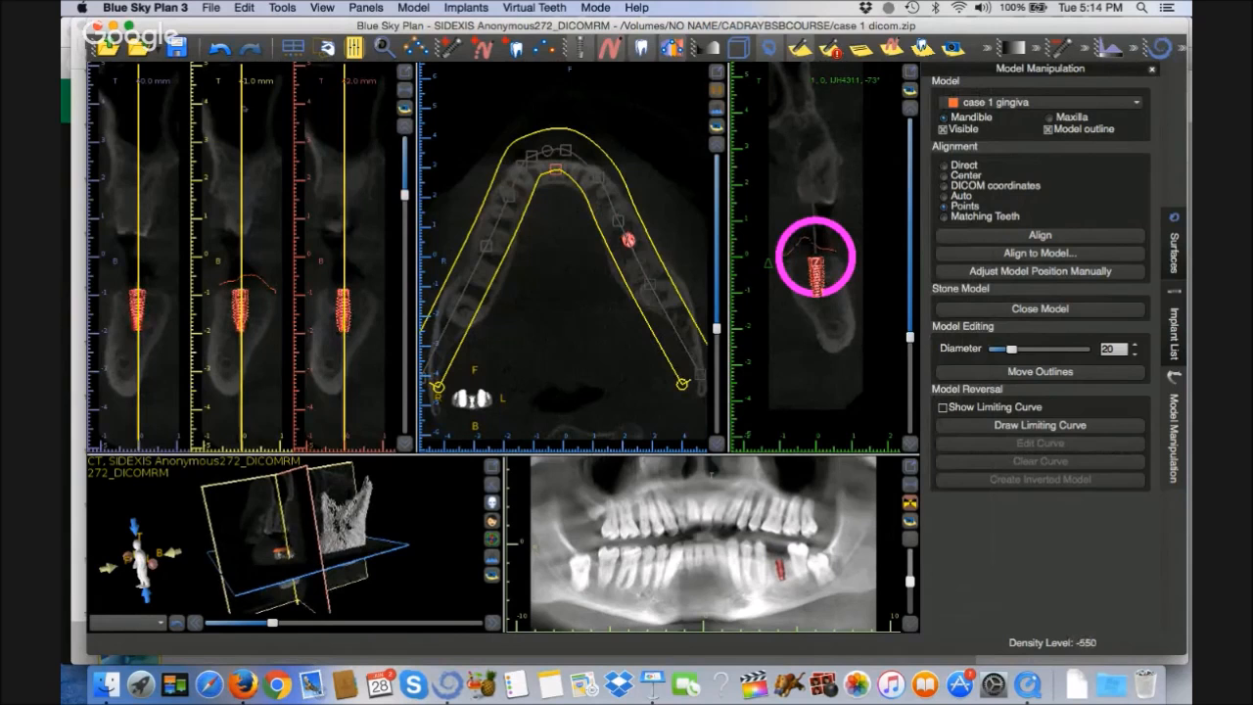
# Create an analog holes model of the mandible for the planned implant and turn it to view the implant site
pyautogui.click(210, 7)
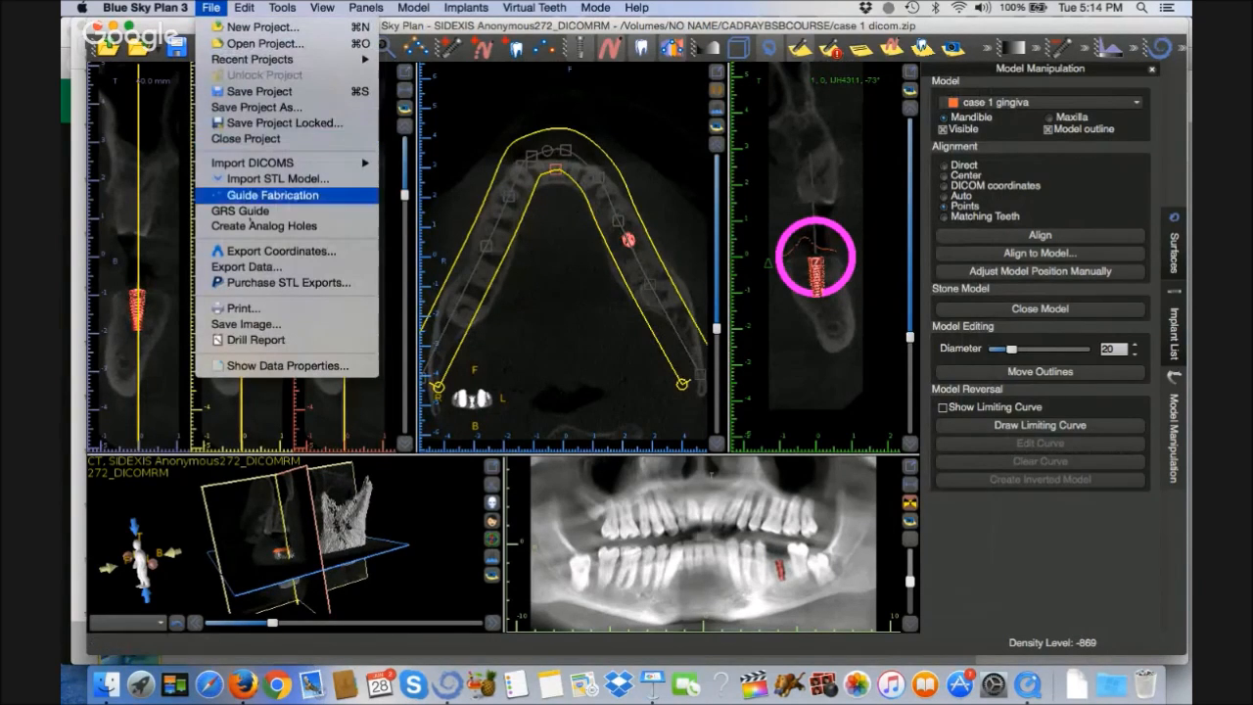
pyautogui.click(253, 226)
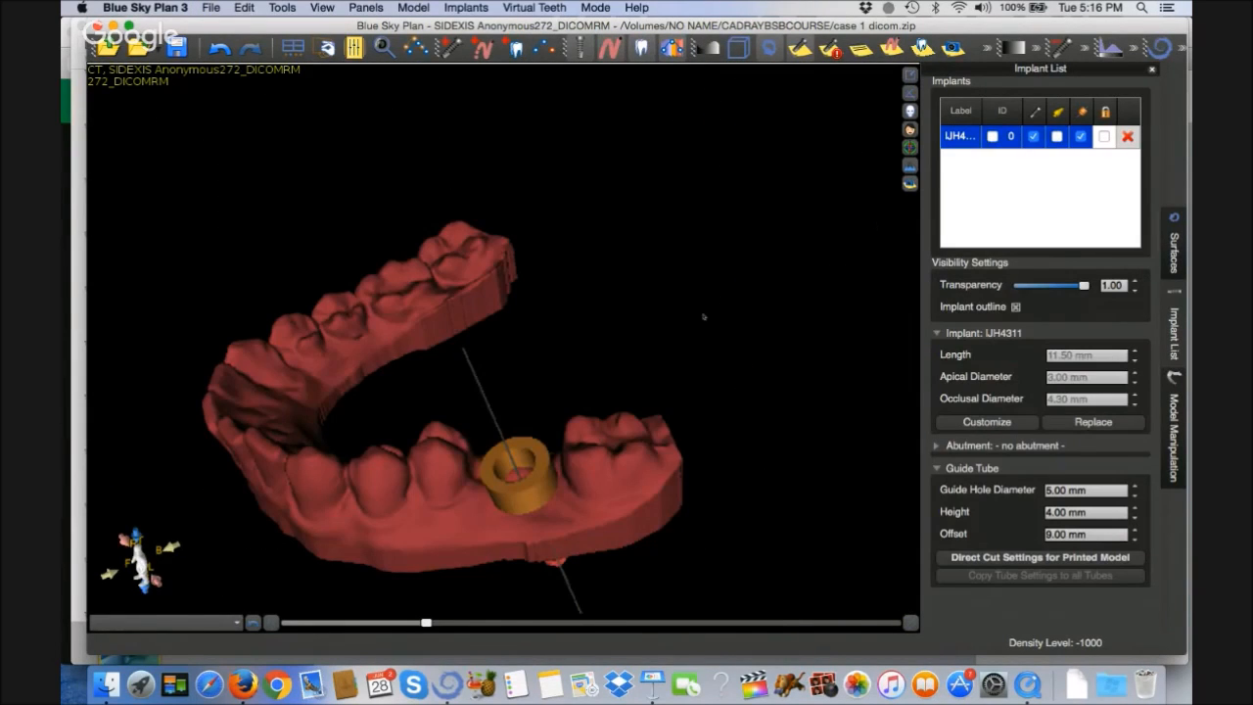
pyautogui.moveTo(254, 215); pyautogui.dragTo(200, 128)
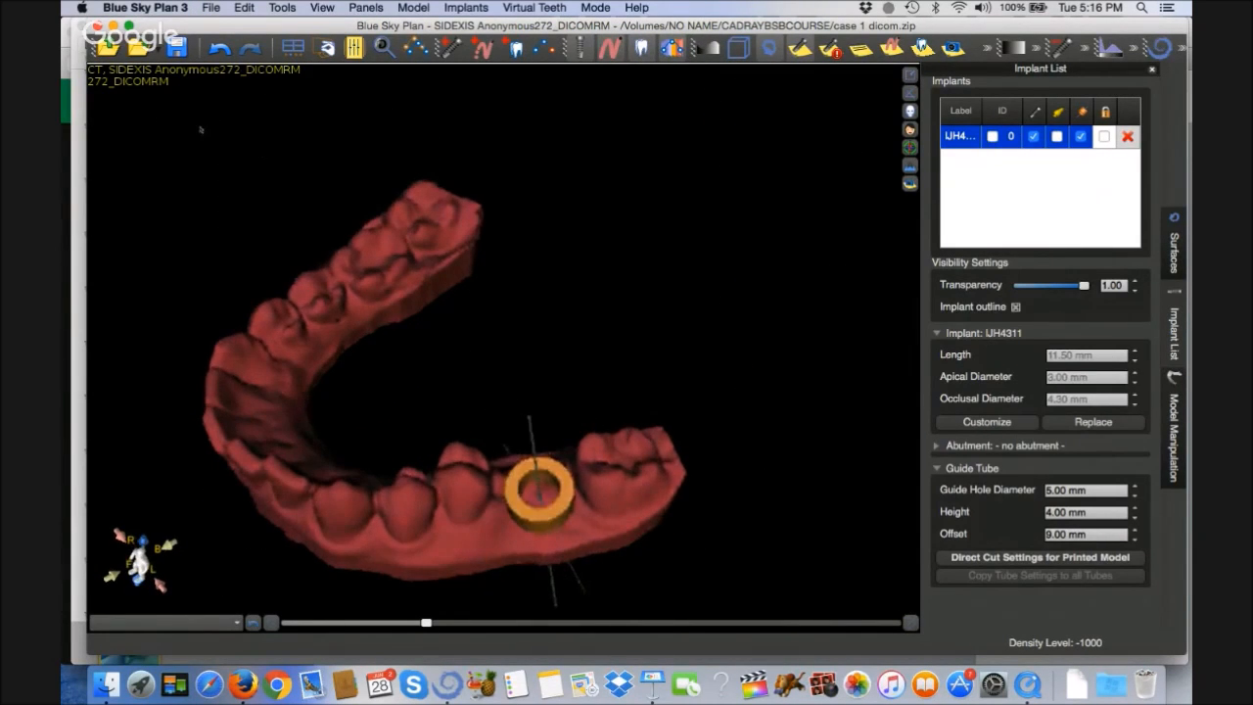
# Create another analog holes model, hide the red version so only the green one shows, and bring up the implant's settings
pyautogui.click(212, 7)
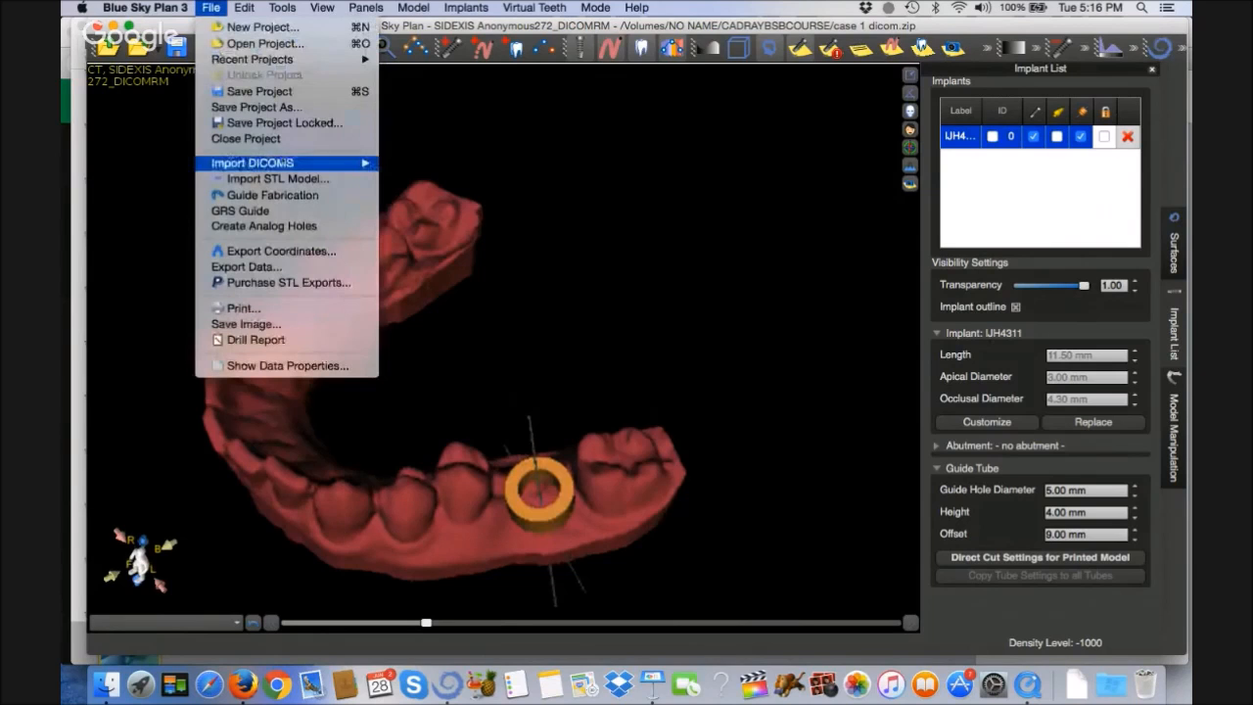
pyautogui.click(257, 225)
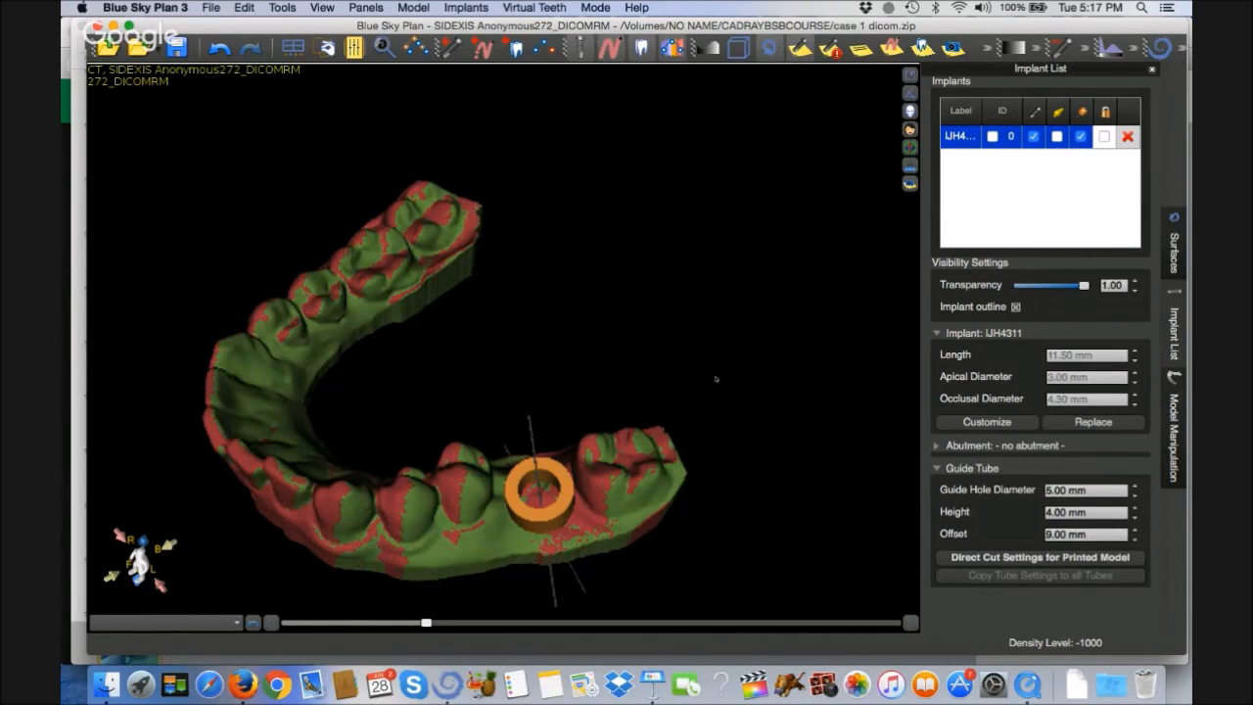
pyautogui.click(1171, 250)
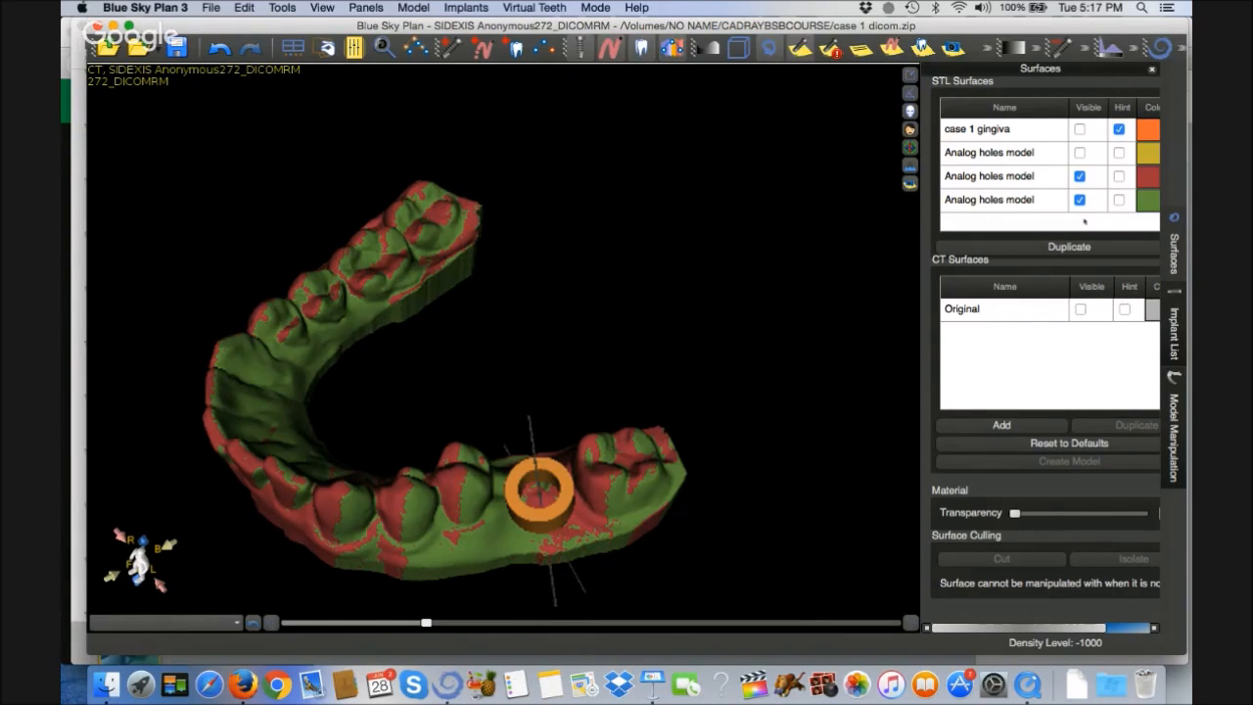
pyautogui.click(1079, 176)
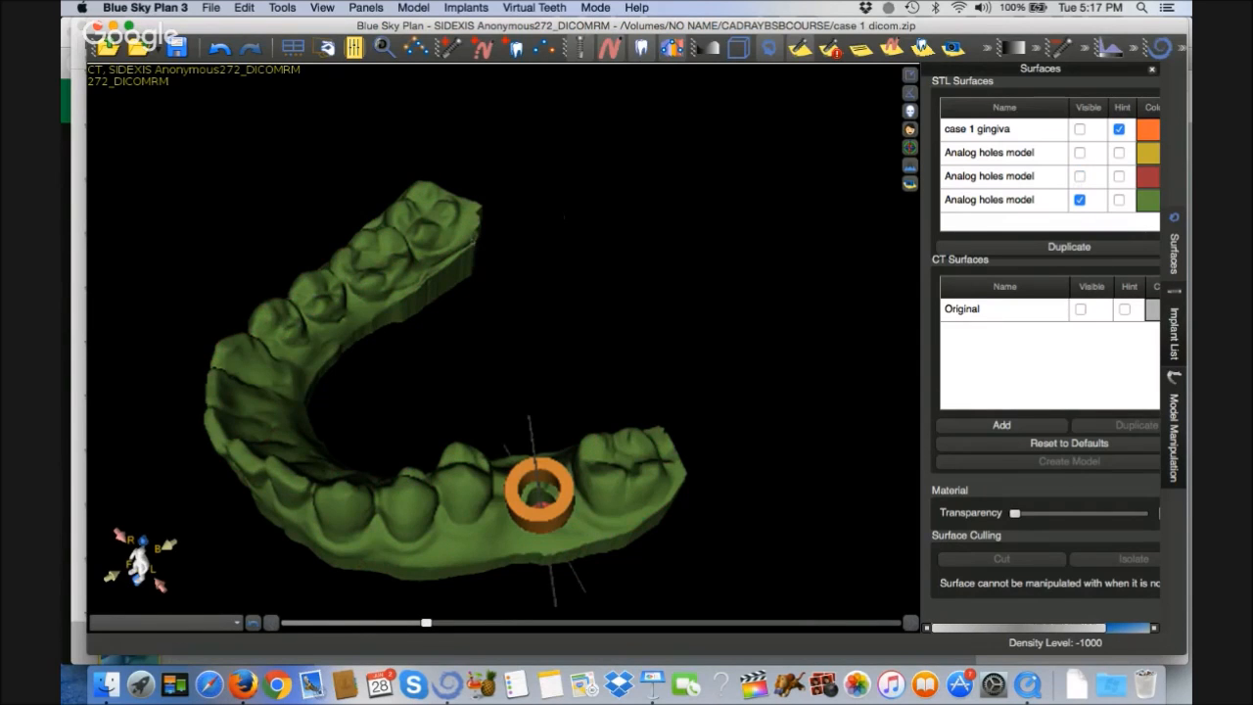
pyautogui.moveTo(646, 274); pyautogui.dragTo(652, 349)
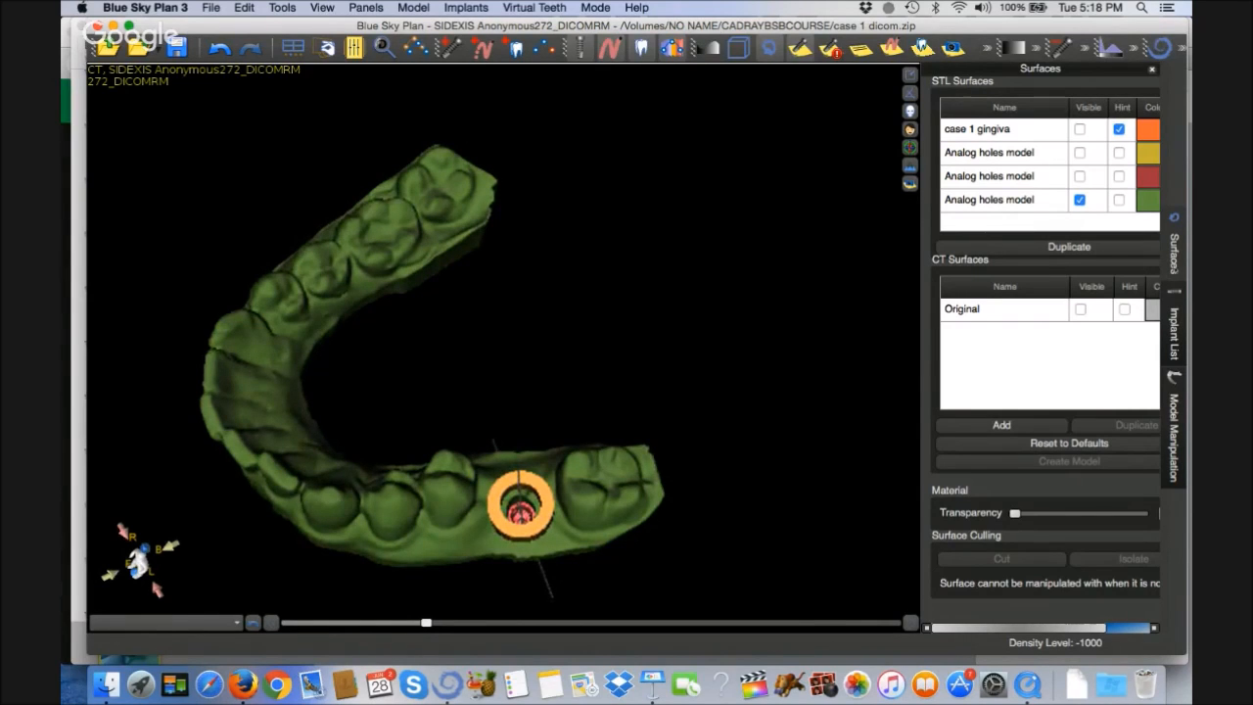
pyautogui.click(1176, 331)
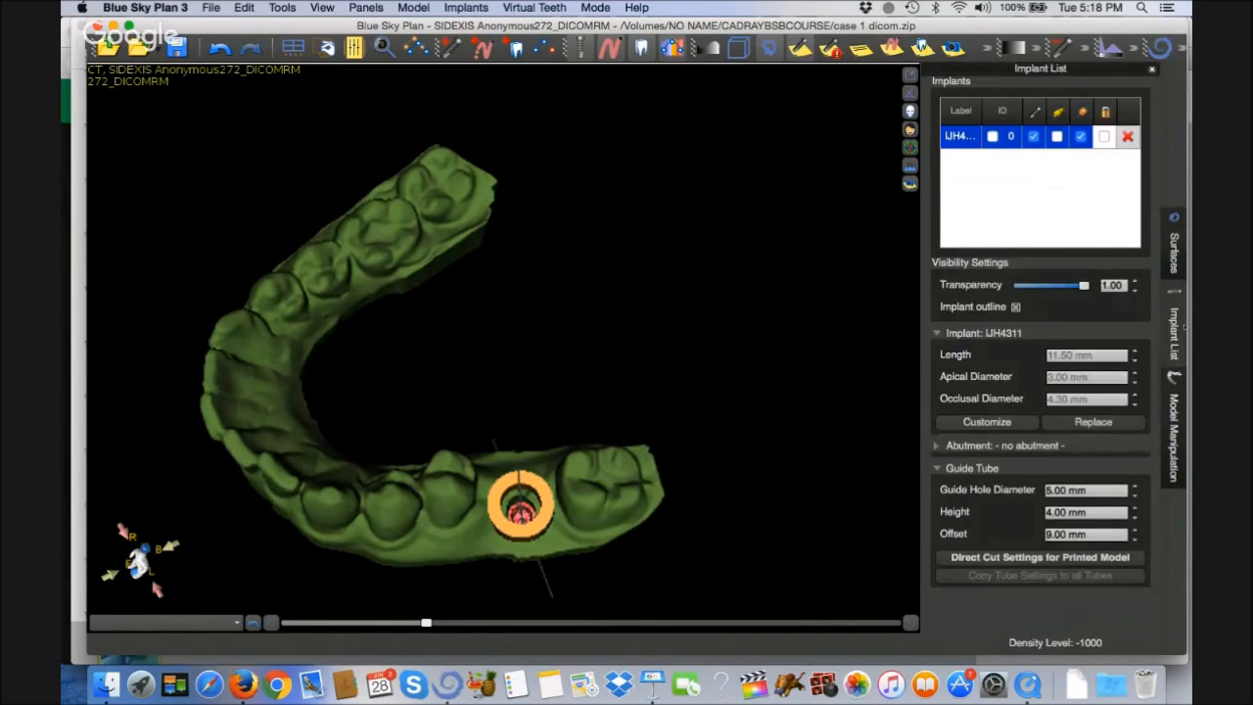
# Hide the implant's guide tube and inspect the analog hole in the green mandible model from several angles
pyautogui.click(1081, 136)
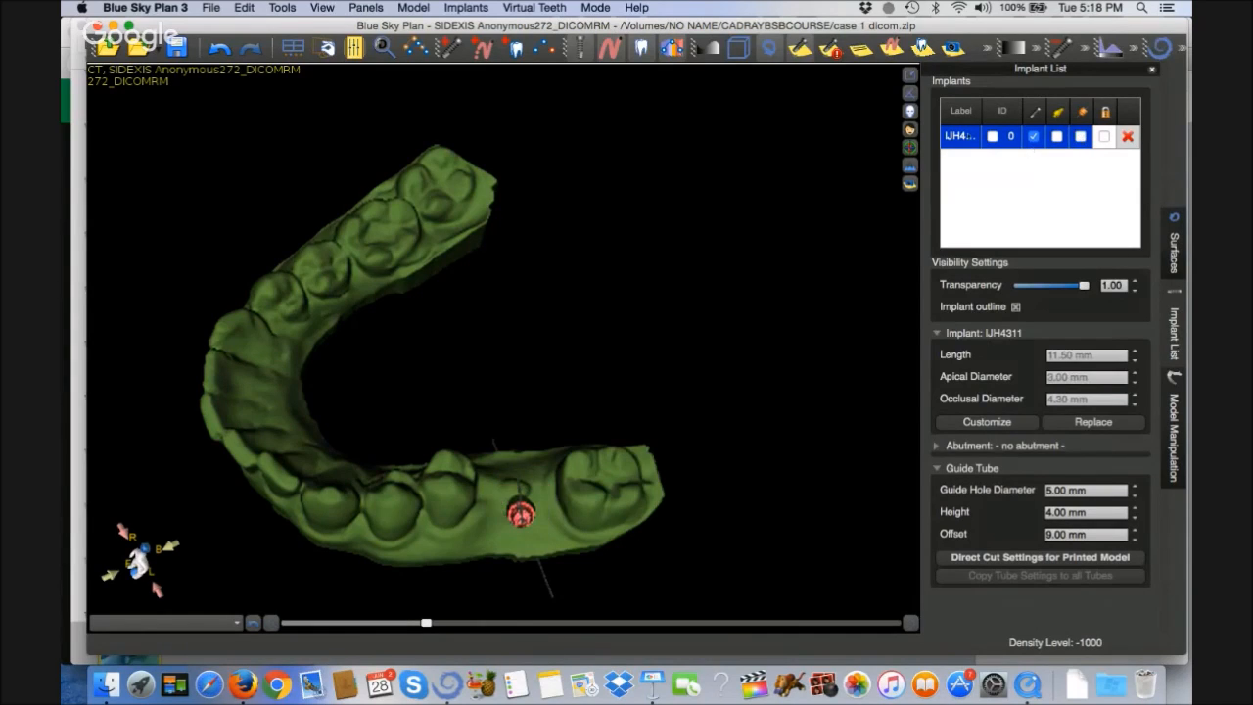
pyautogui.scroll(-4, 682, 338)
pyautogui.scroll(6, 681, 341)
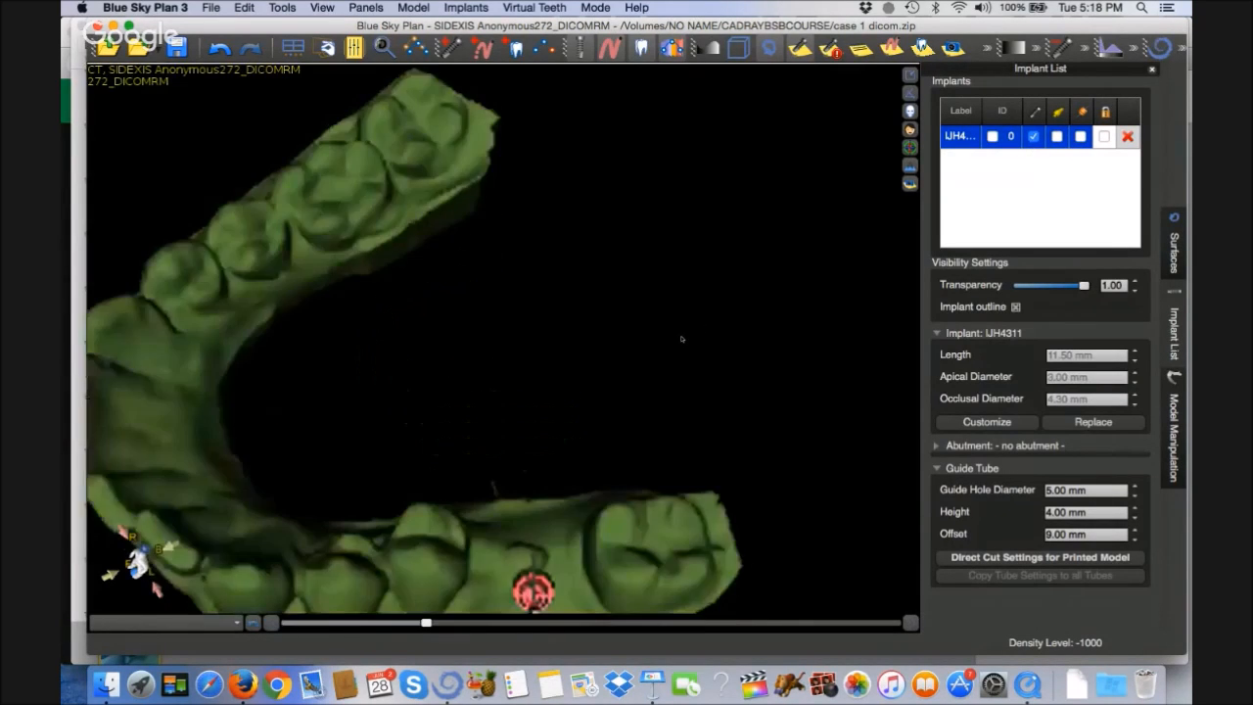
pyautogui.scroll(-2, 679, 339)
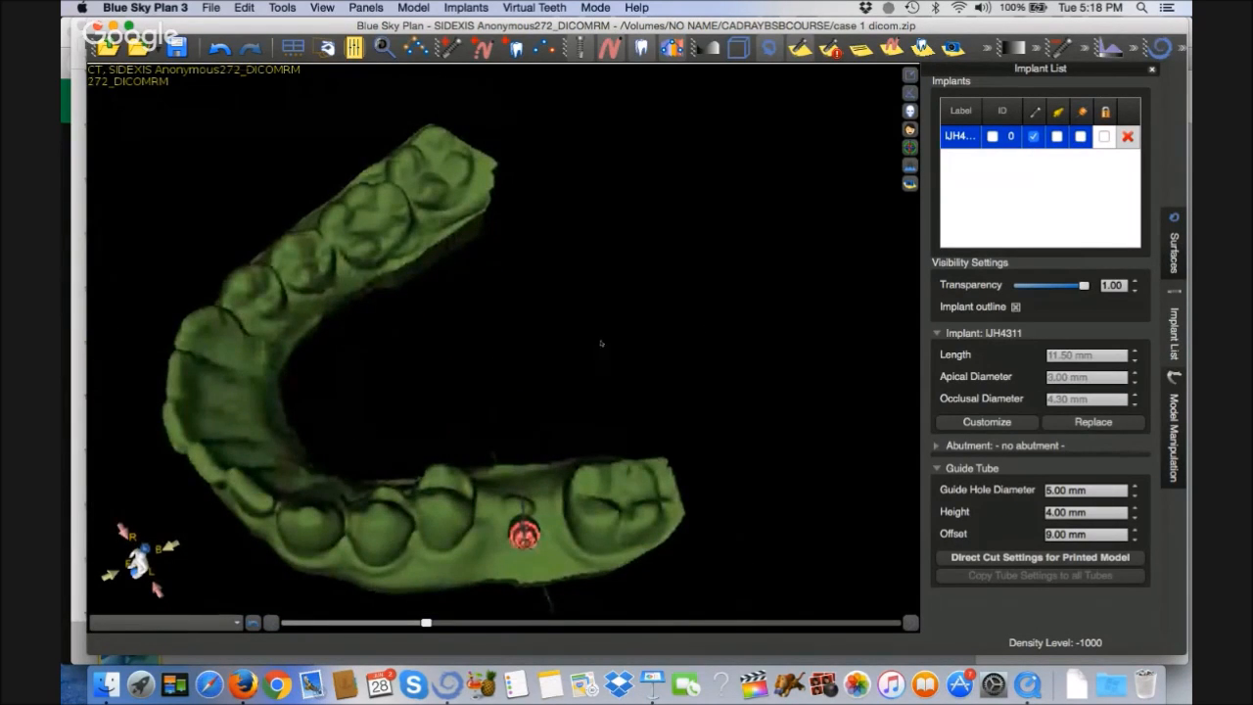
pyautogui.scroll(3, 600, 343)
pyautogui.scroll(-1, 601, 347)
pyautogui.moveTo(582, 358); pyautogui.dragTo(574, 239)
pyautogui.moveTo(581, 296); pyautogui.dragTo(588, 411)
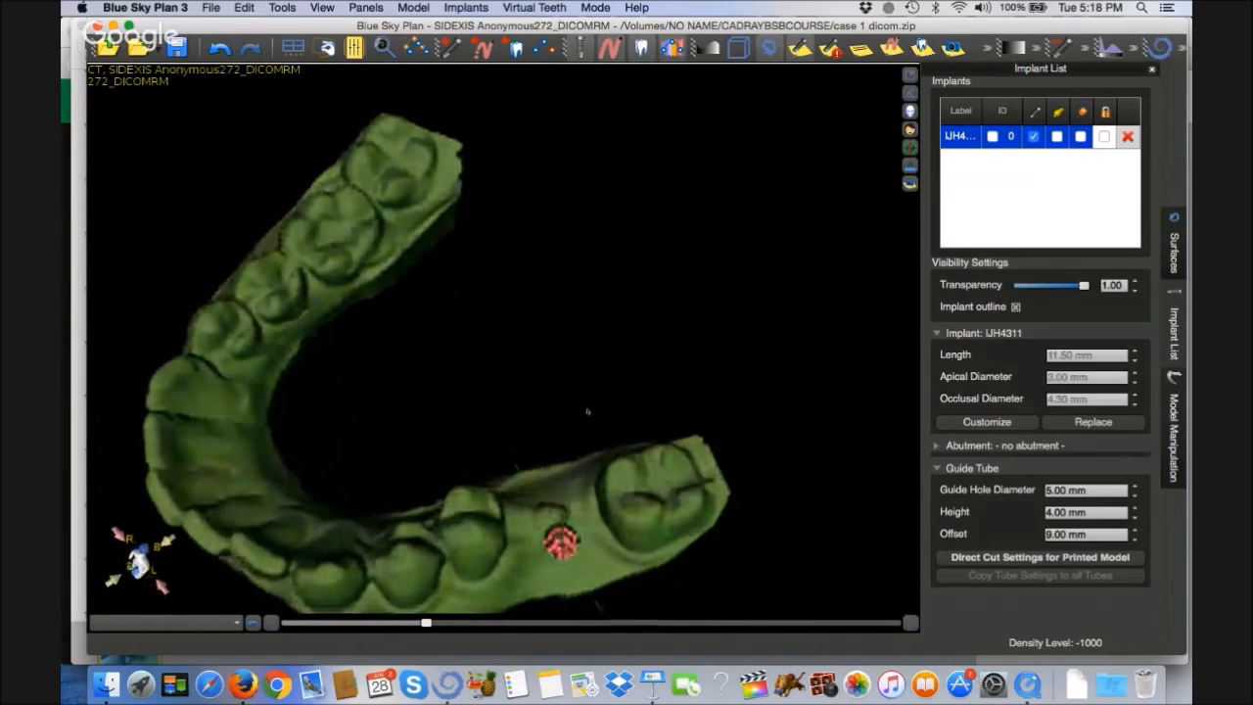
pyautogui.click(561, 541)
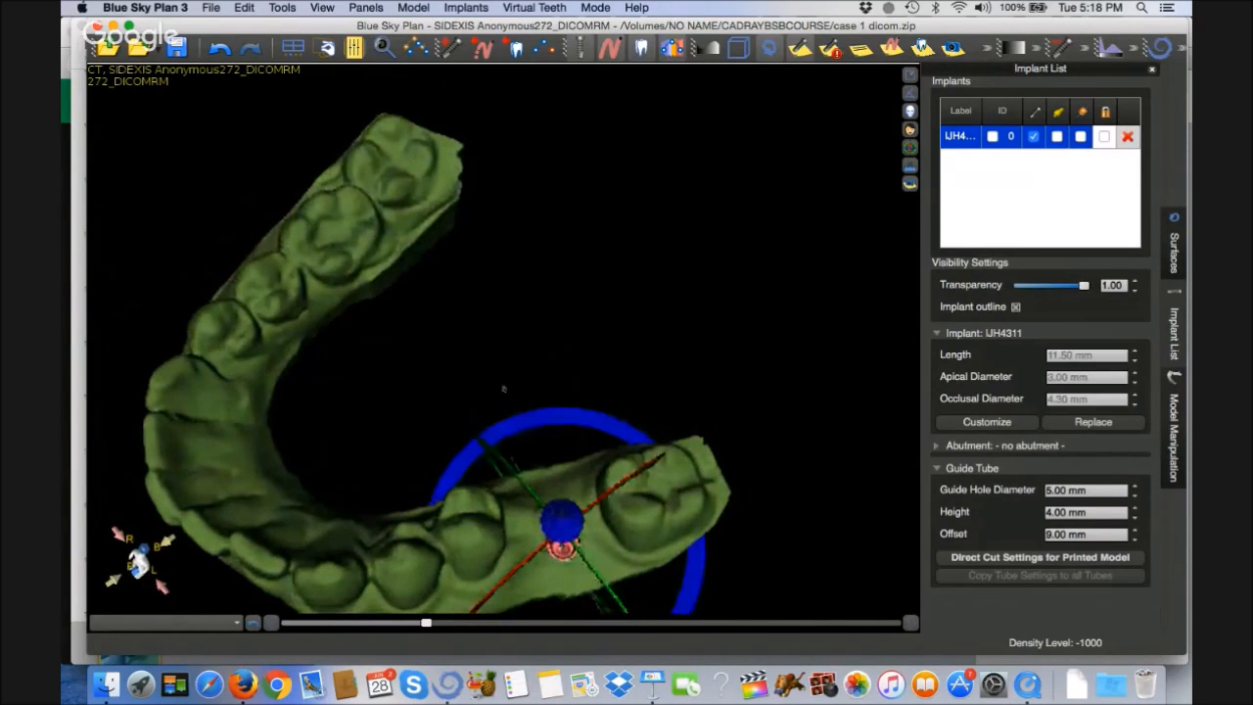
pyautogui.click(548, 258)
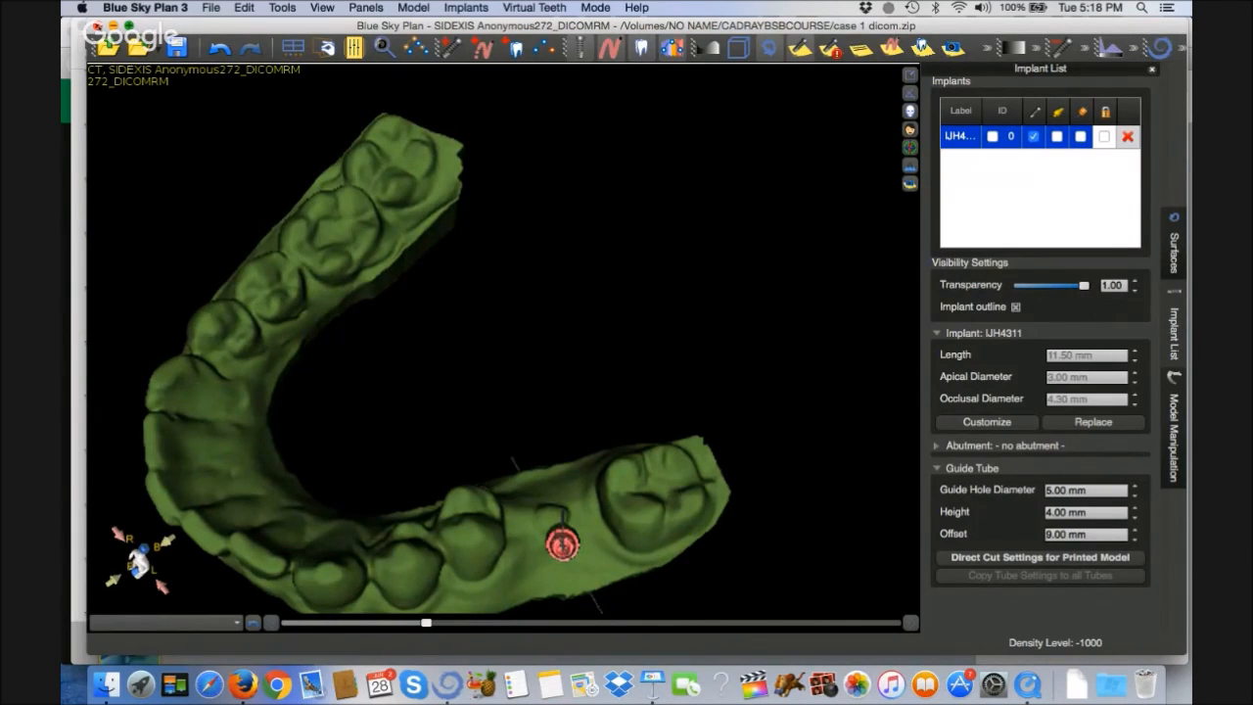
# Clear away the planning and presentation windows and switch to the Google Hangouts page in Firefox
pyautogui.click(98, 26)
pyautogui.click(583, 356)
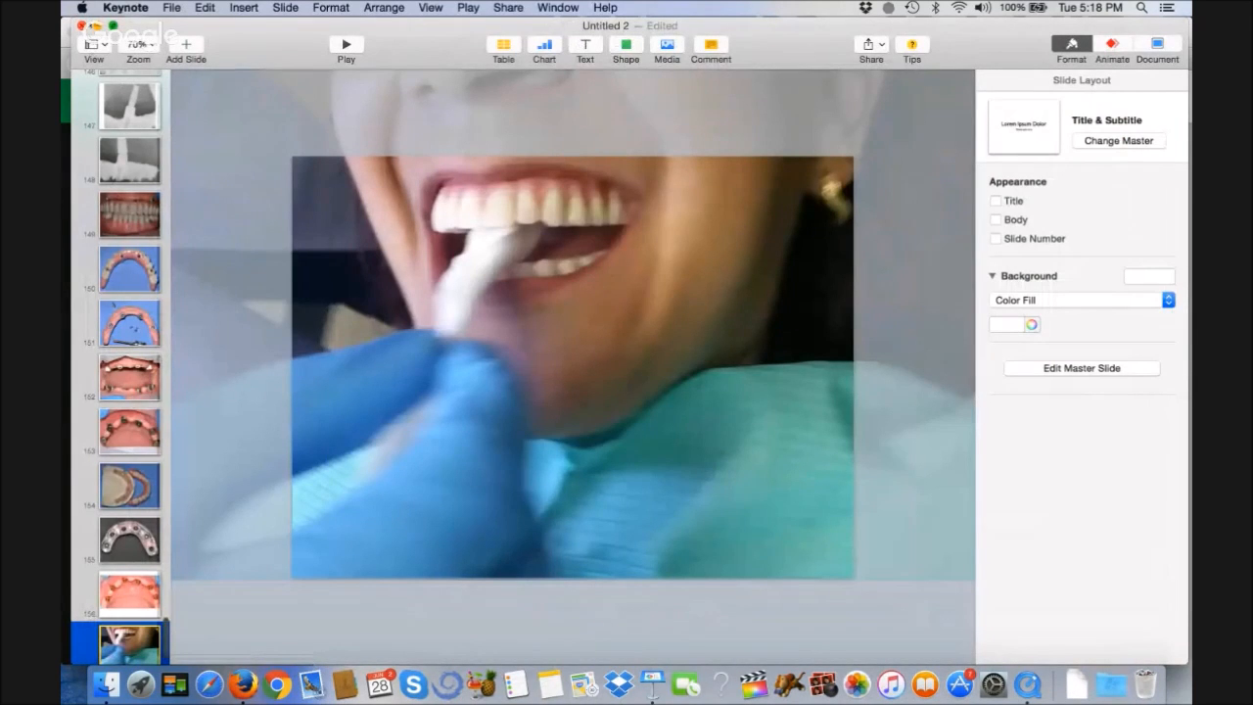
pyautogui.click(96, 27)
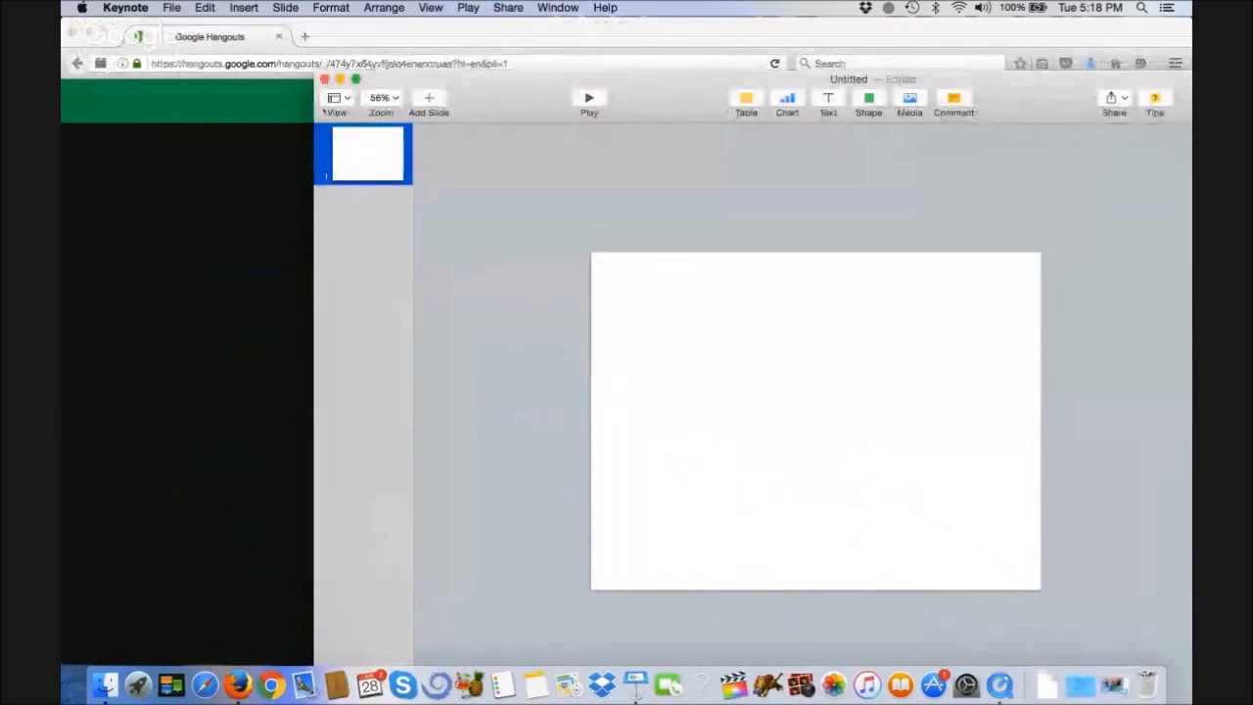
pyautogui.click(325, 80)
pyautogui.click(826, 303)
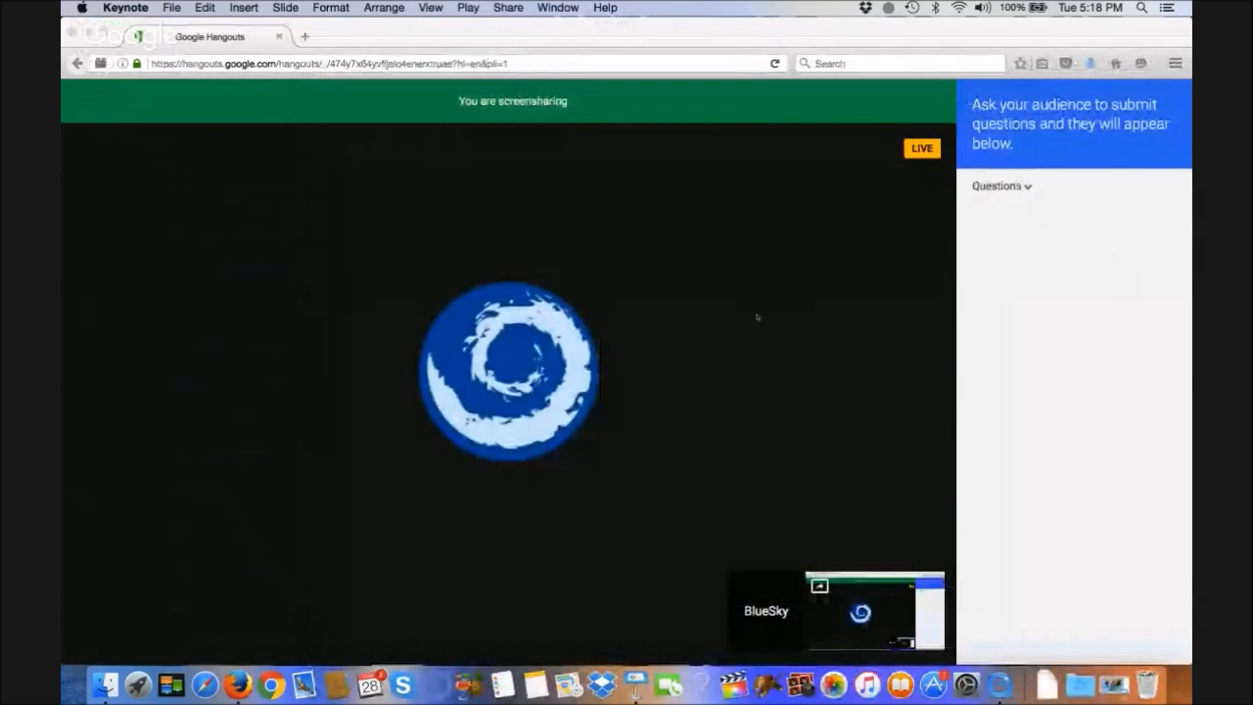
pyautogui.click(1044, 409)
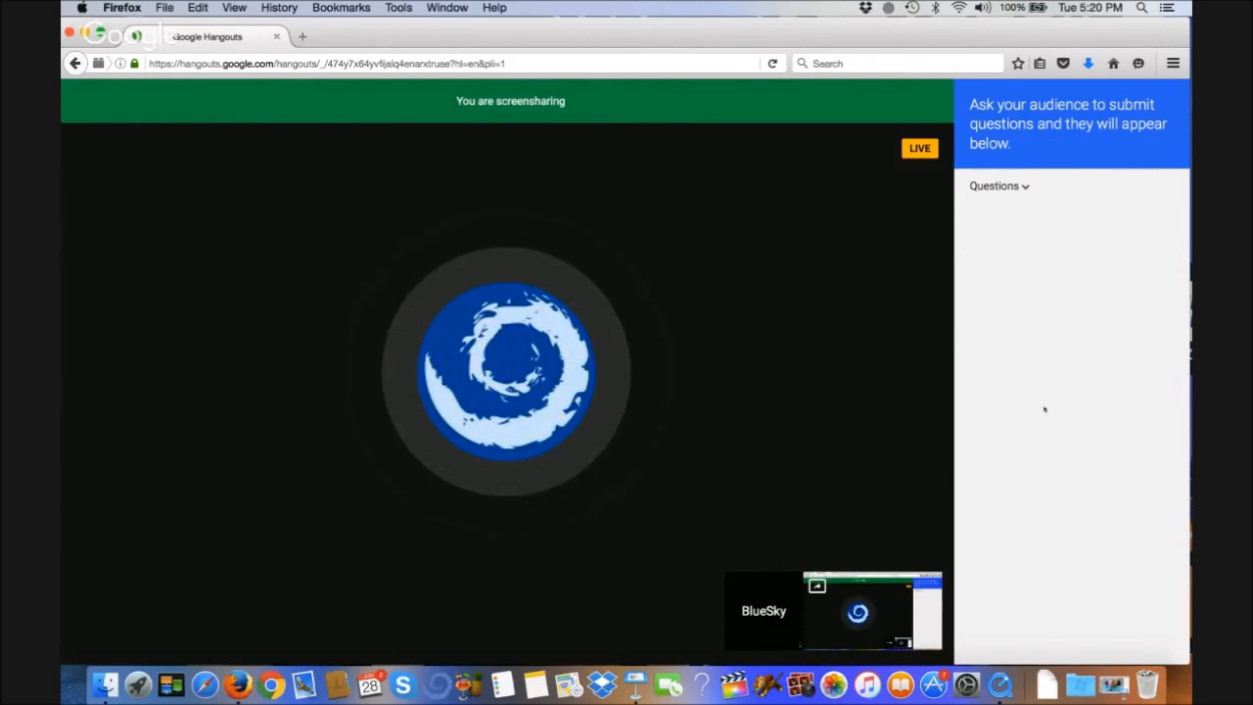
# Open blueskybio.academy in a new browser tab and look over its home page and site sections
pyautogui.moveTo(831, 274)
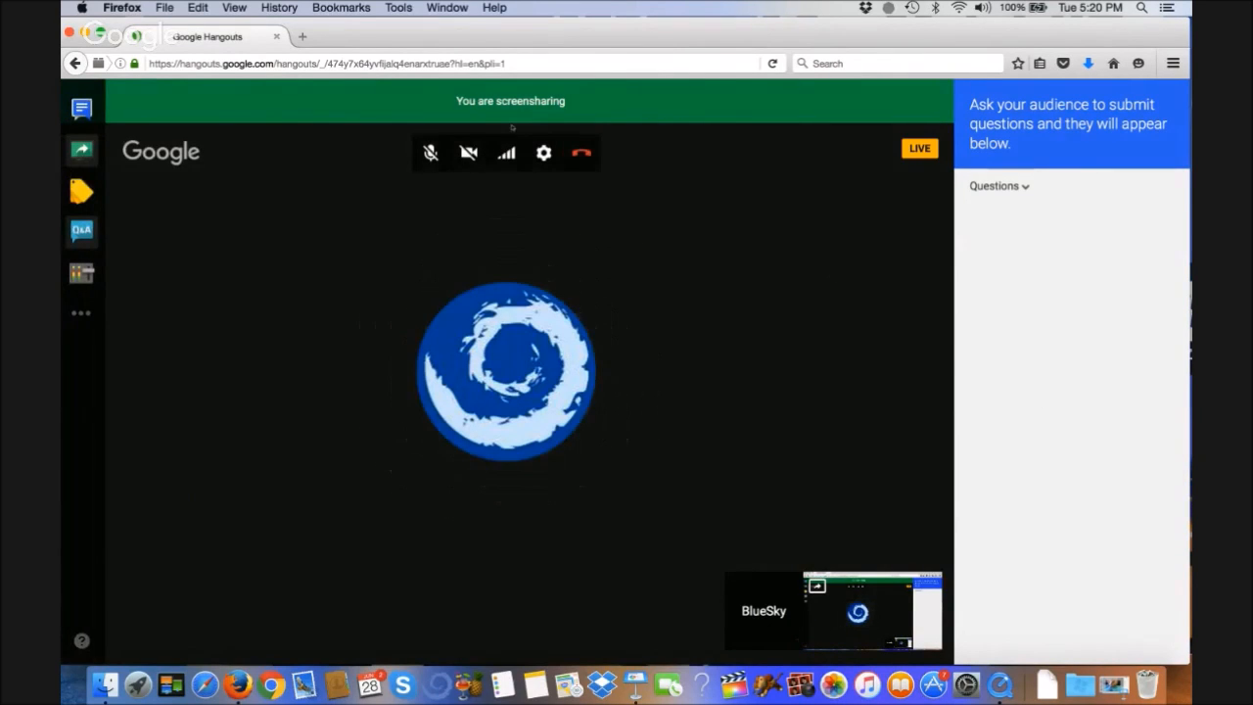
pyautogui.press('super+t')
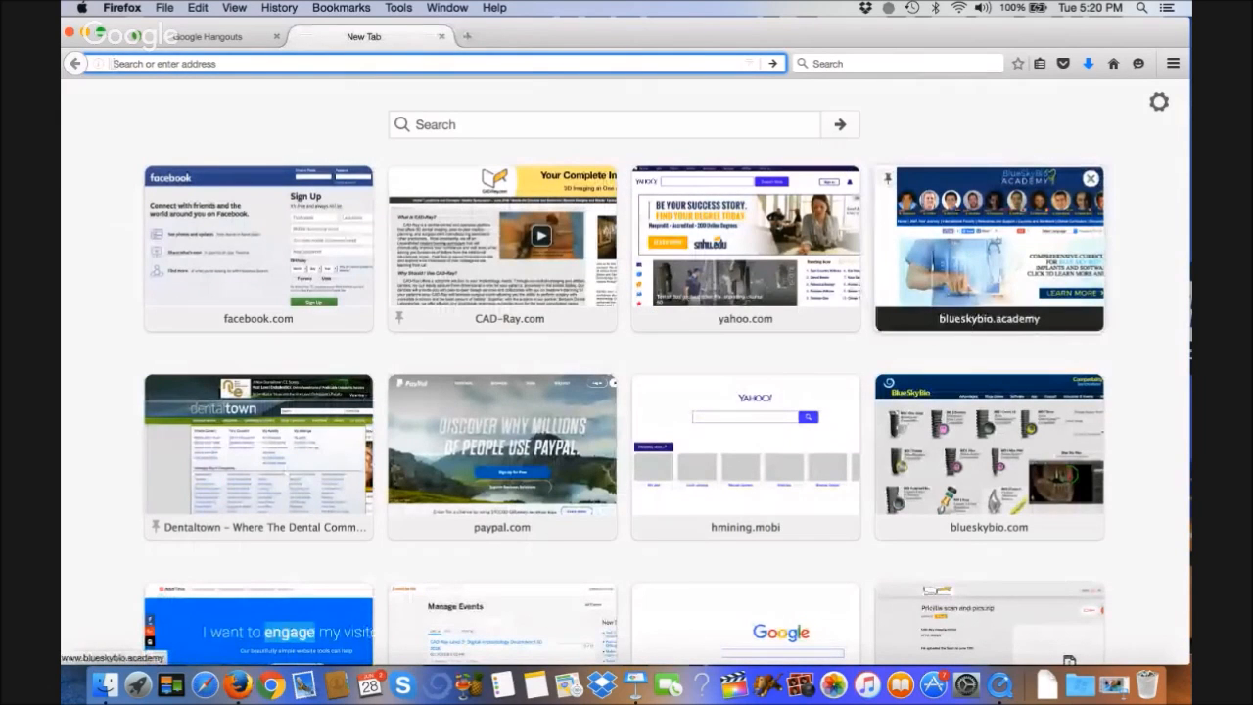
pyautogui.click(989, 249)
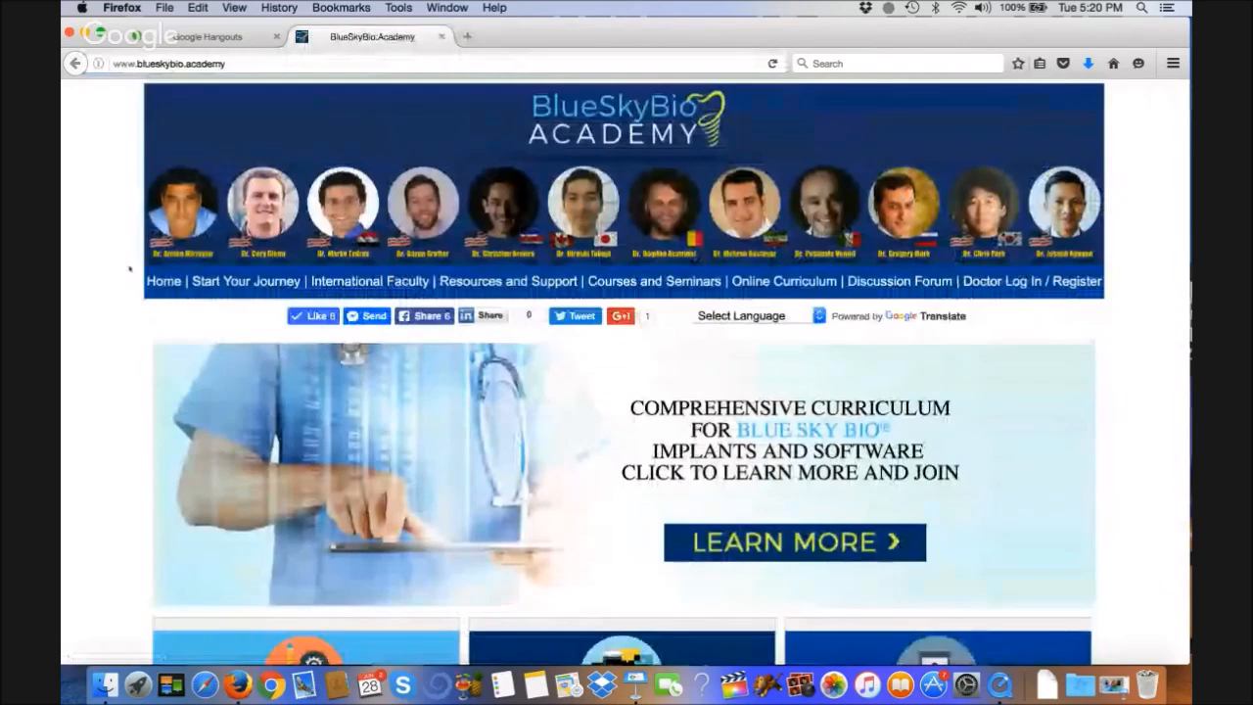
pyautogui.scroll(-2, 129, 269)
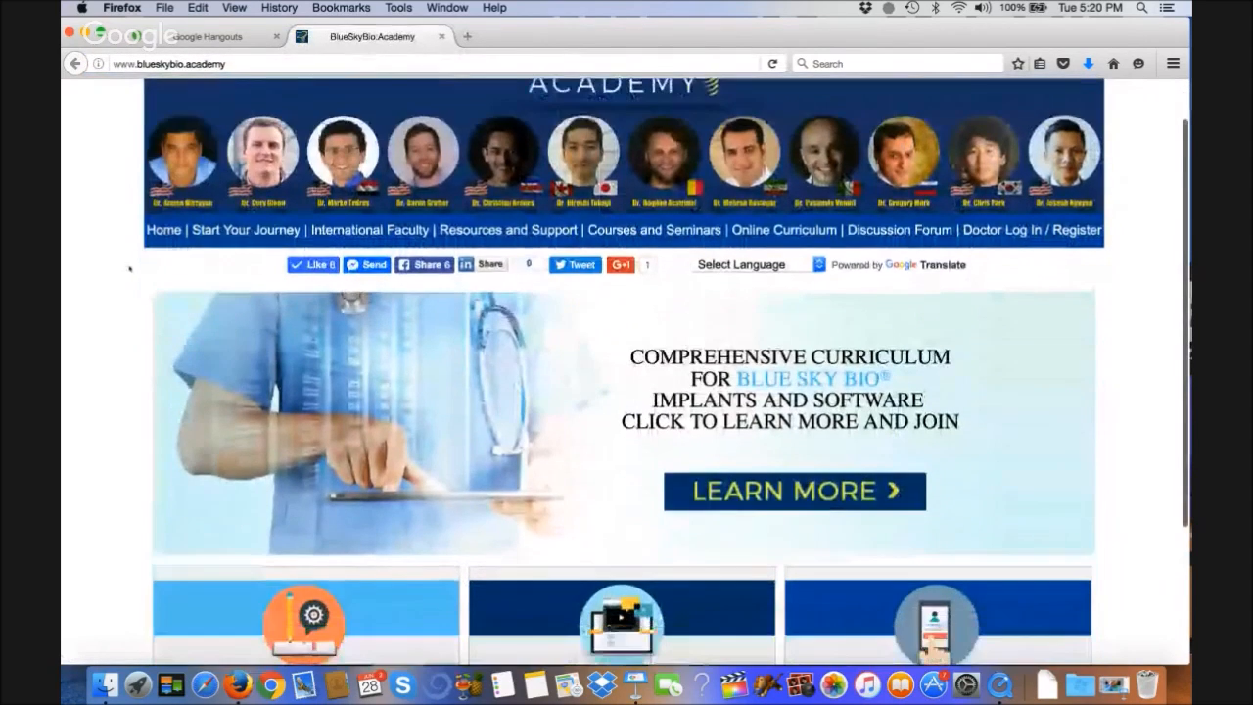
pyautogui.scroll(-3, 129, 269)
pyautogui.scroll(2, 129, 269)
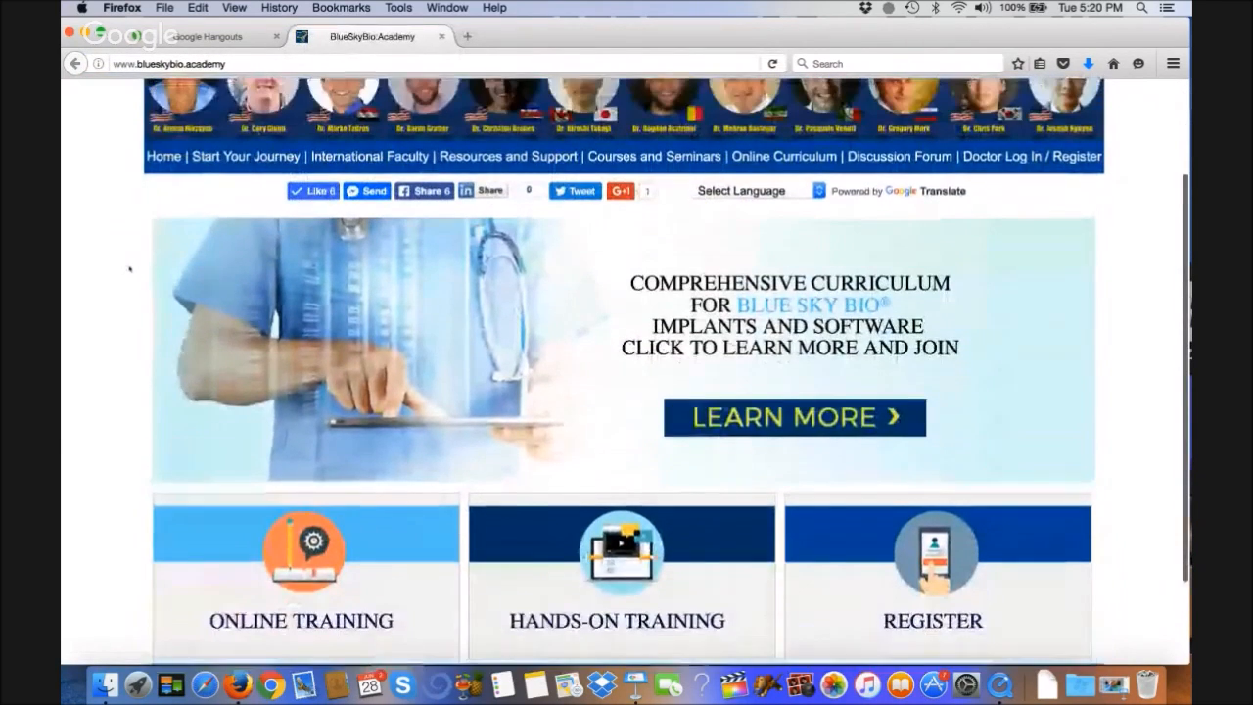
pyautogui.scroll(2, 129, 269)
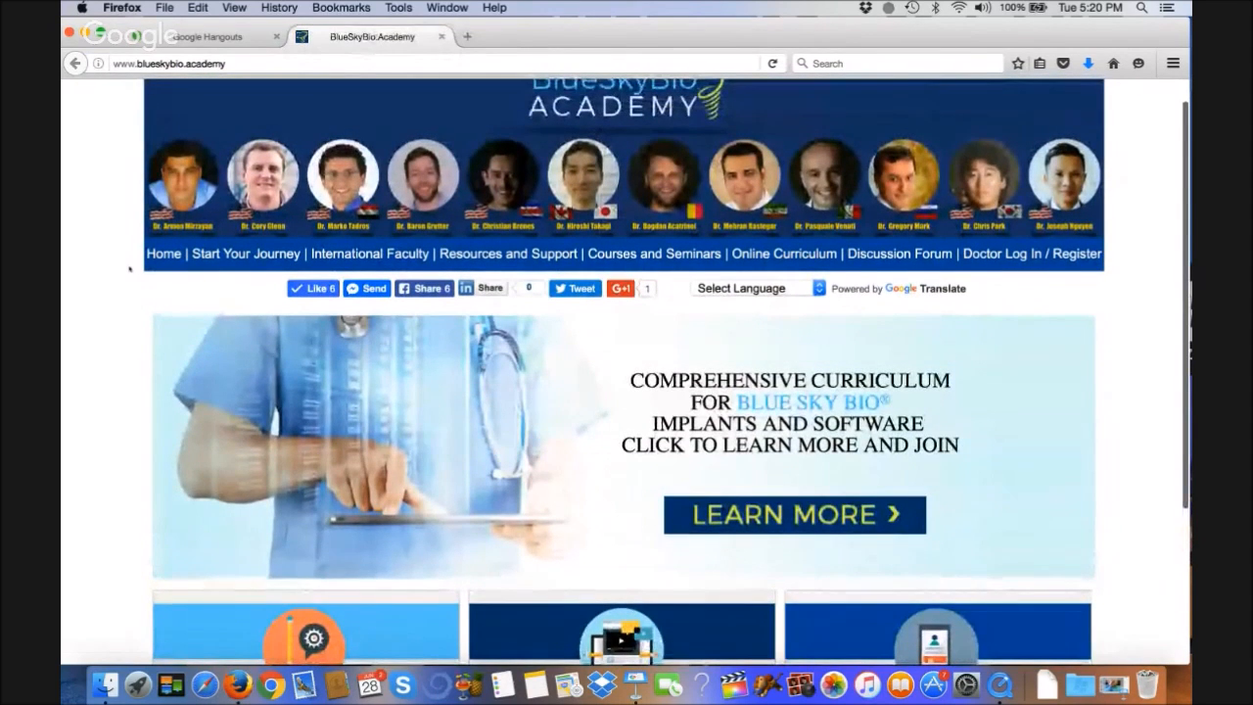
pyautogui.scroll(1, 129, 269)
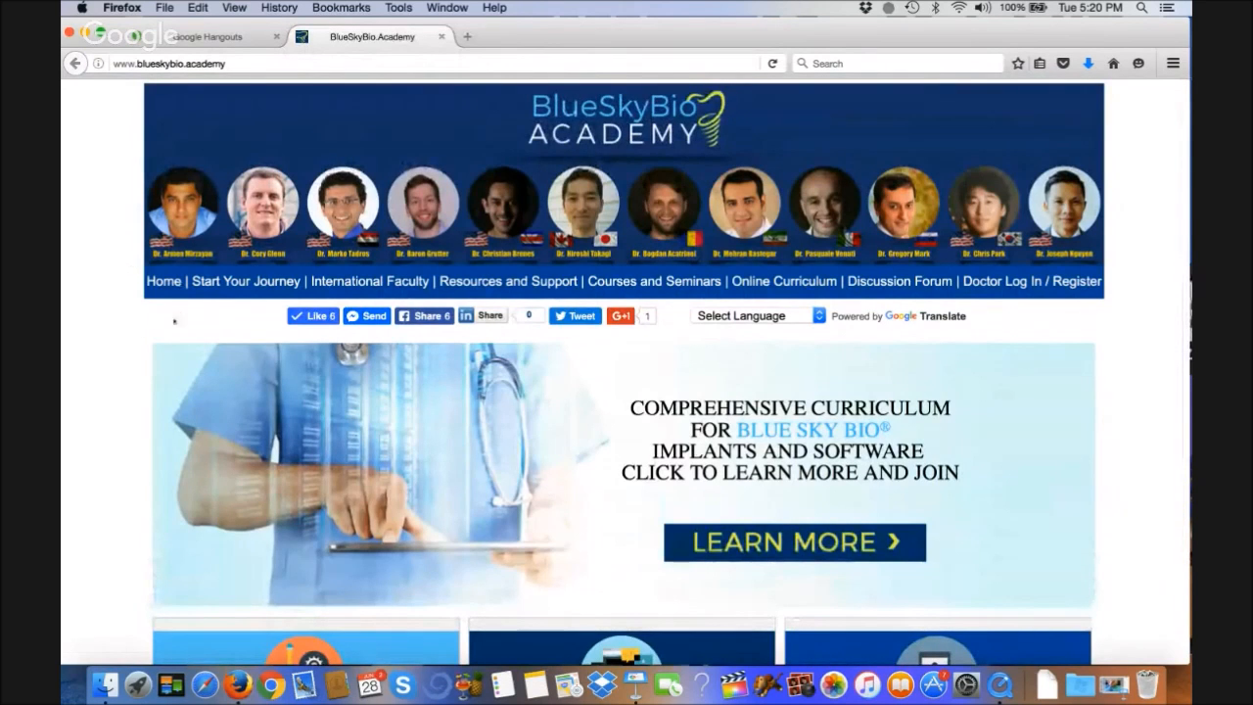
pyautogui.moveTo(370, 281)
pyautogui.scroll(-2, 368, 283)
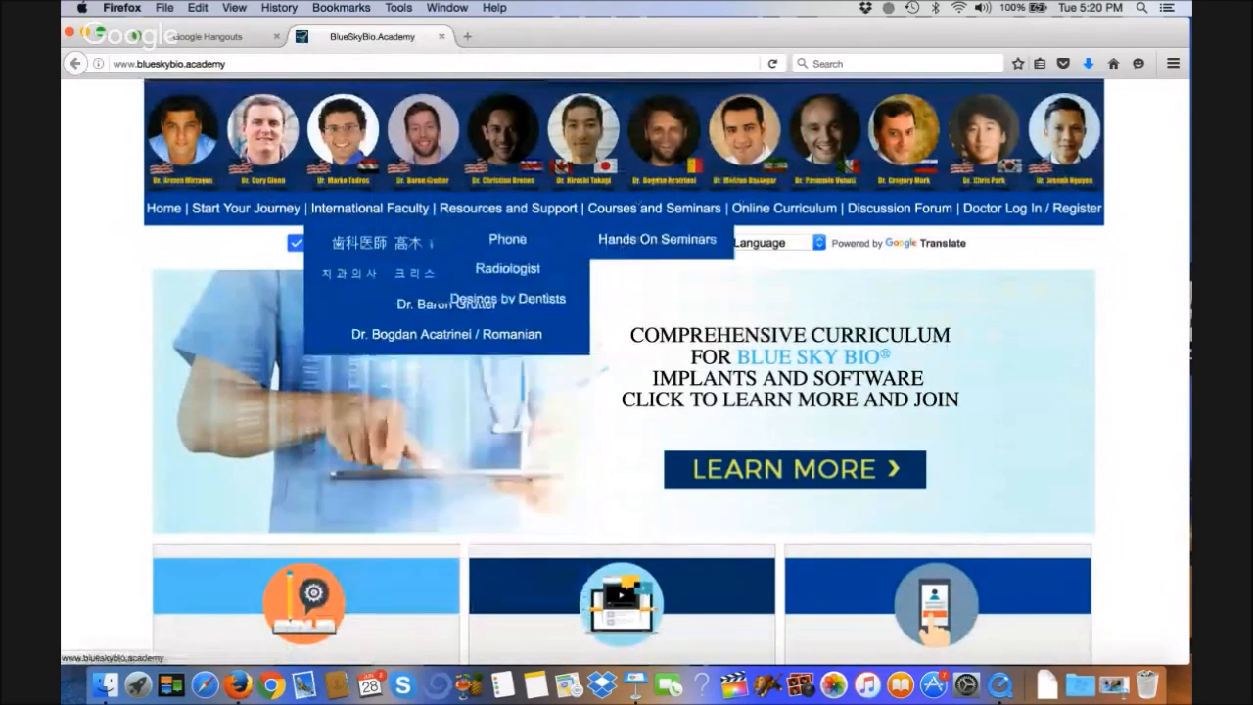
pyautogui.moveTo(778, 208)
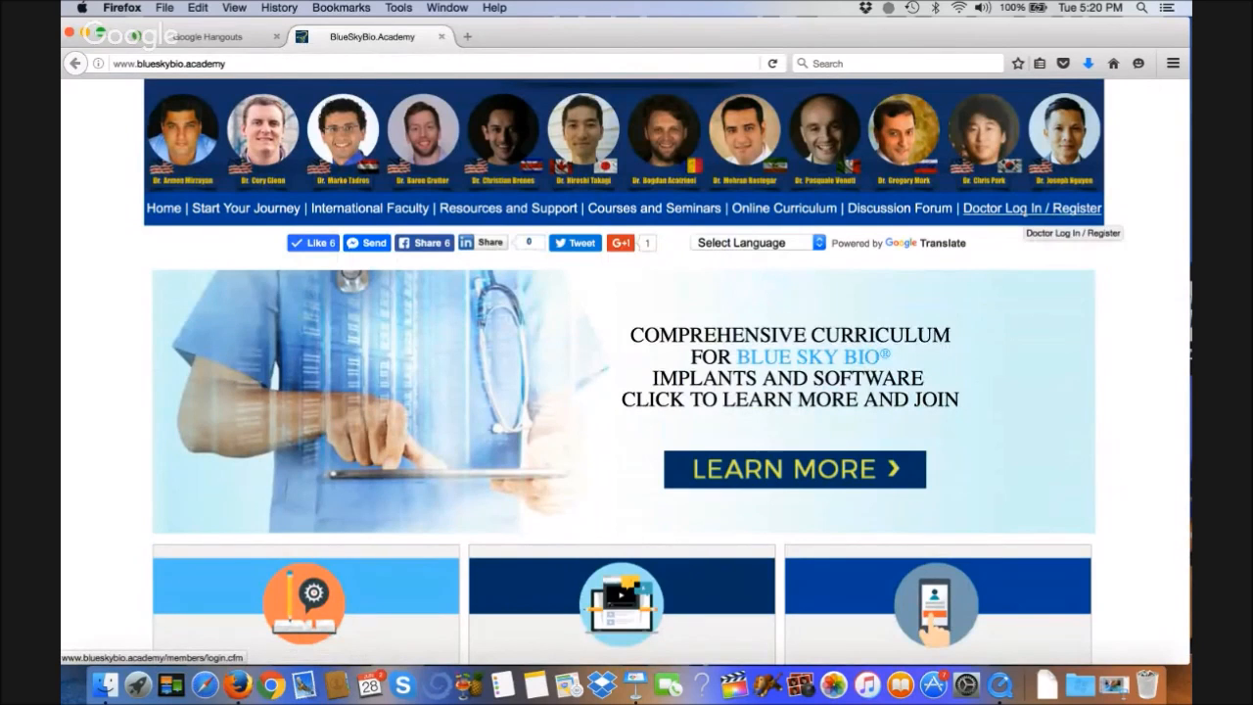
# Open the academy's doctor area, log out of the current account, and return to the member login page
pyautogui.click(1030, 209)
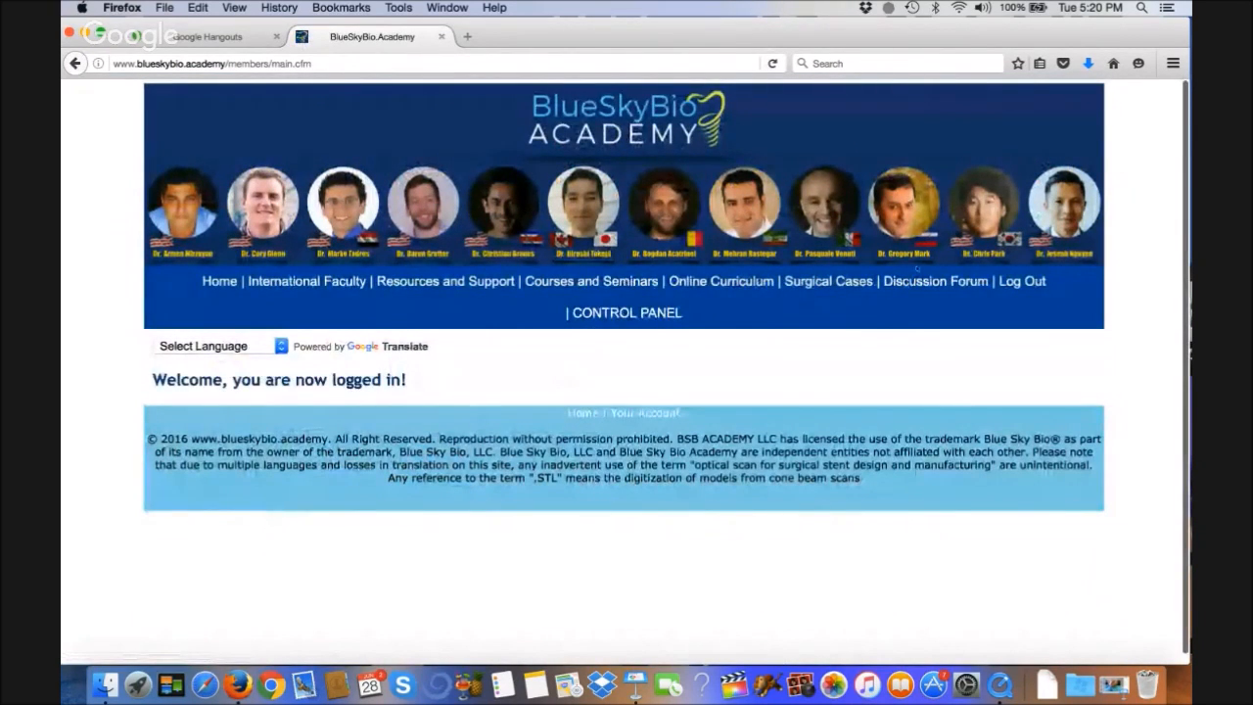
pyautogui.click(1022, 281)
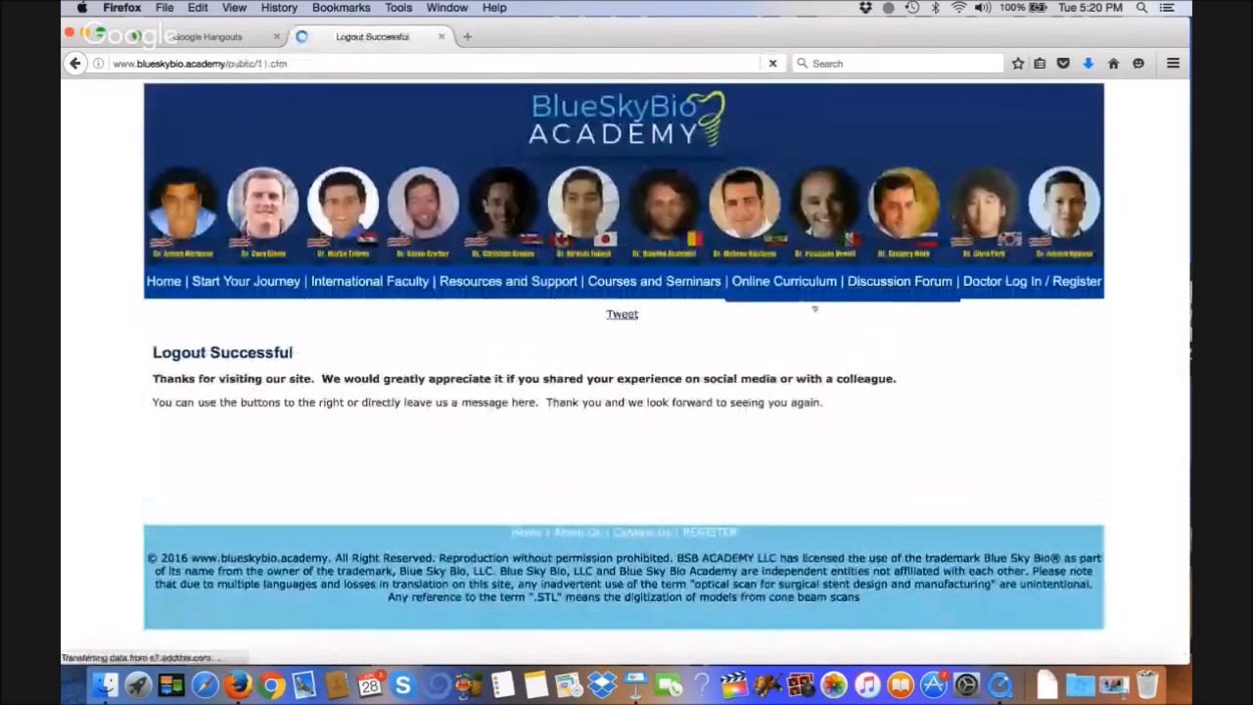
pyautogui.click(1027, 283)
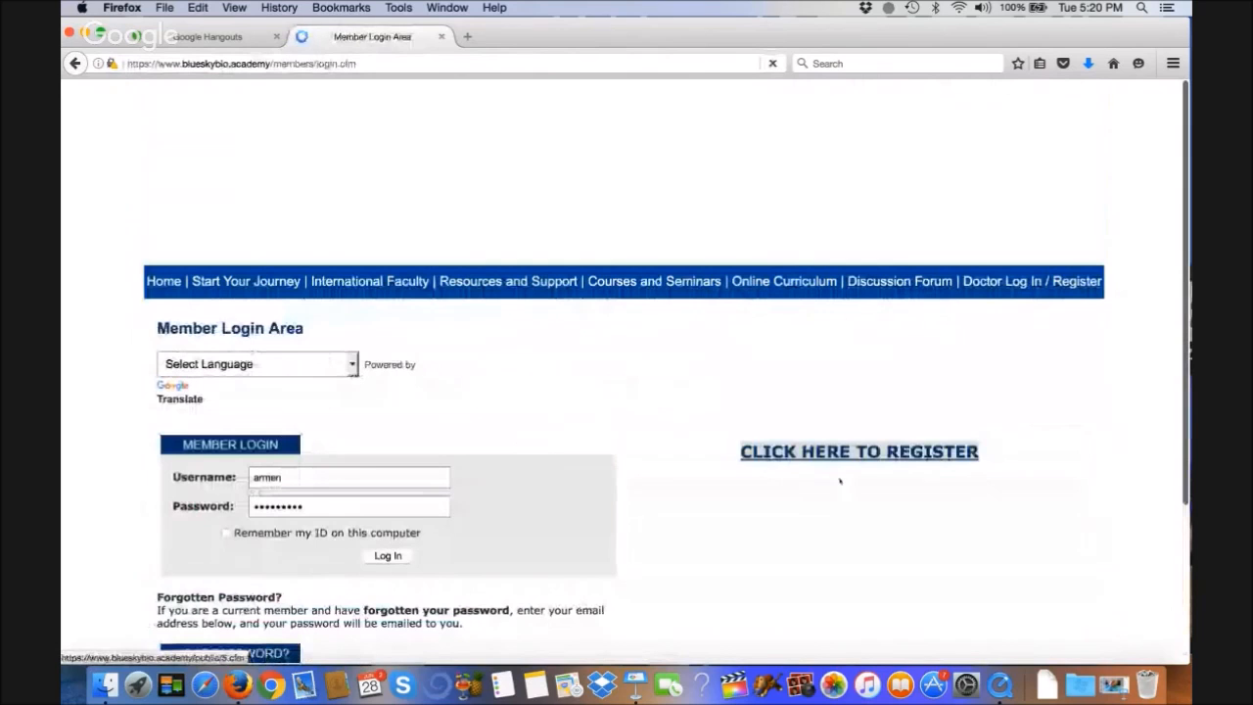
# Open the academy's registration page and examine the customer information and subscription options on the application form
pyautogui.click(852, 453)
pyautogui.moveTo(216, 295)
pyautogui.scroll(-2, 216, 297)
pyautogui.scroll(-6, 274, 419)
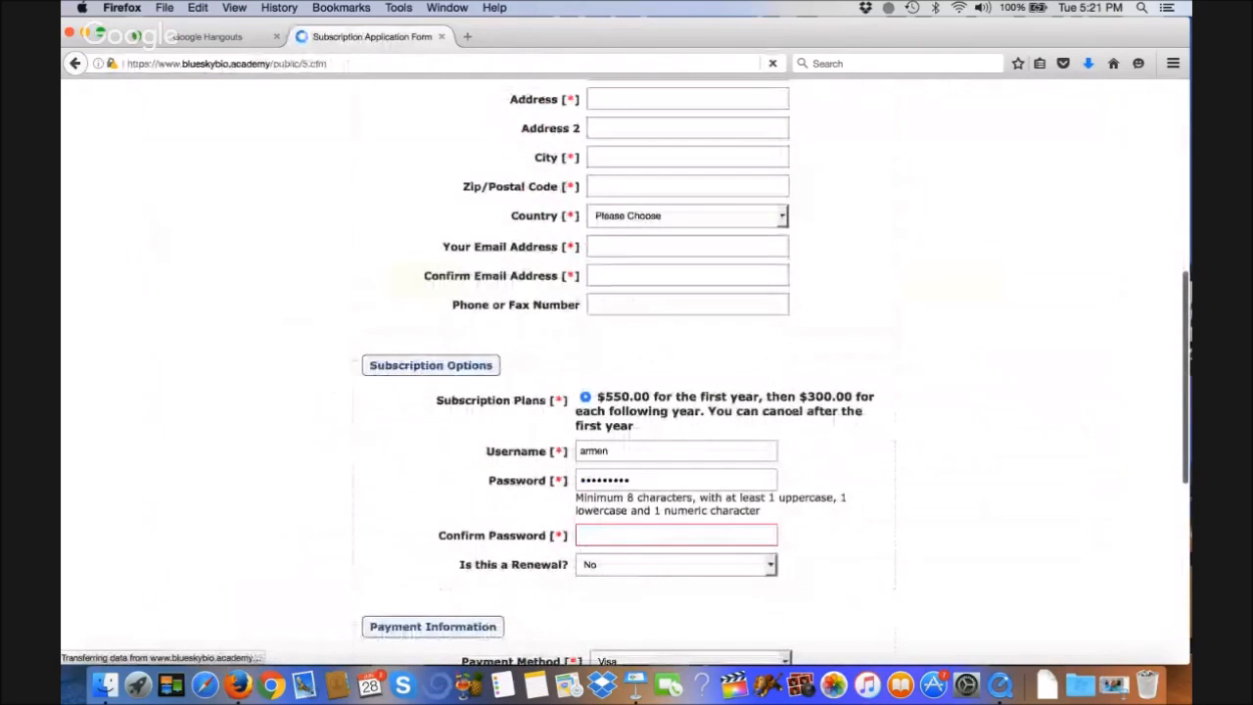
pyautogui.scroll(6, 762, 403)
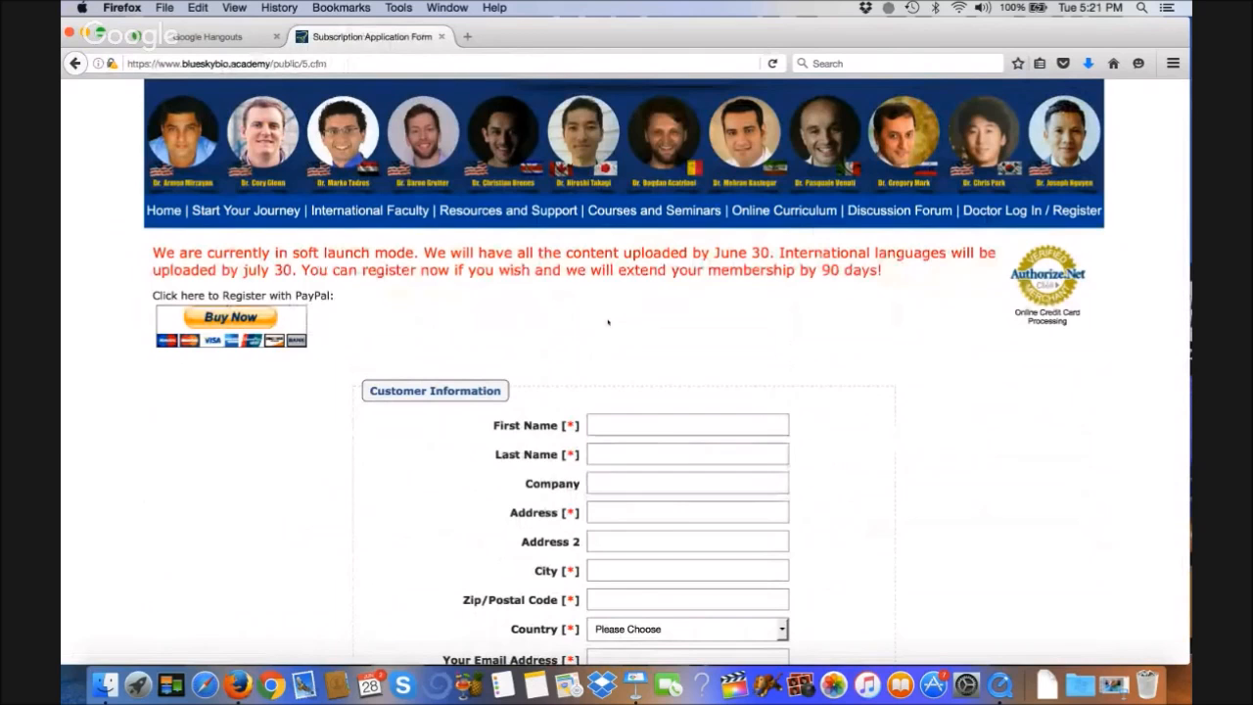
pyautogui.scroll(-6, 608, 321)
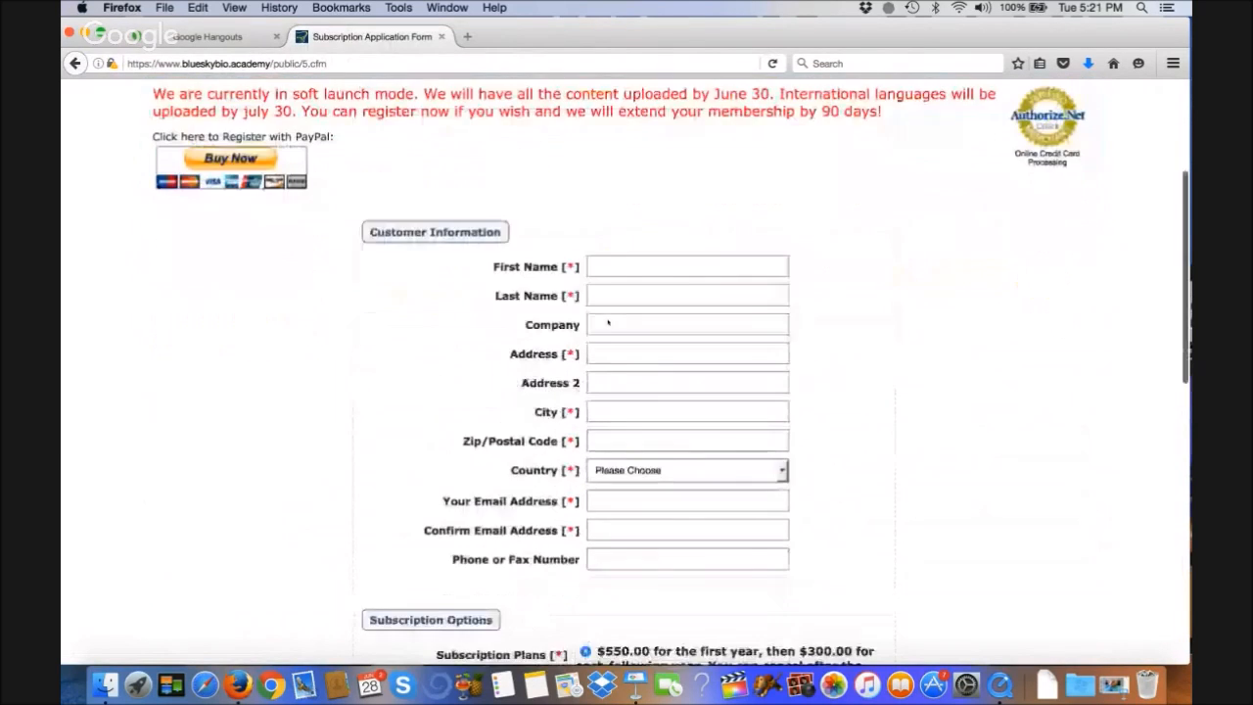
pyautogui.scroll(-1, 608, 322)
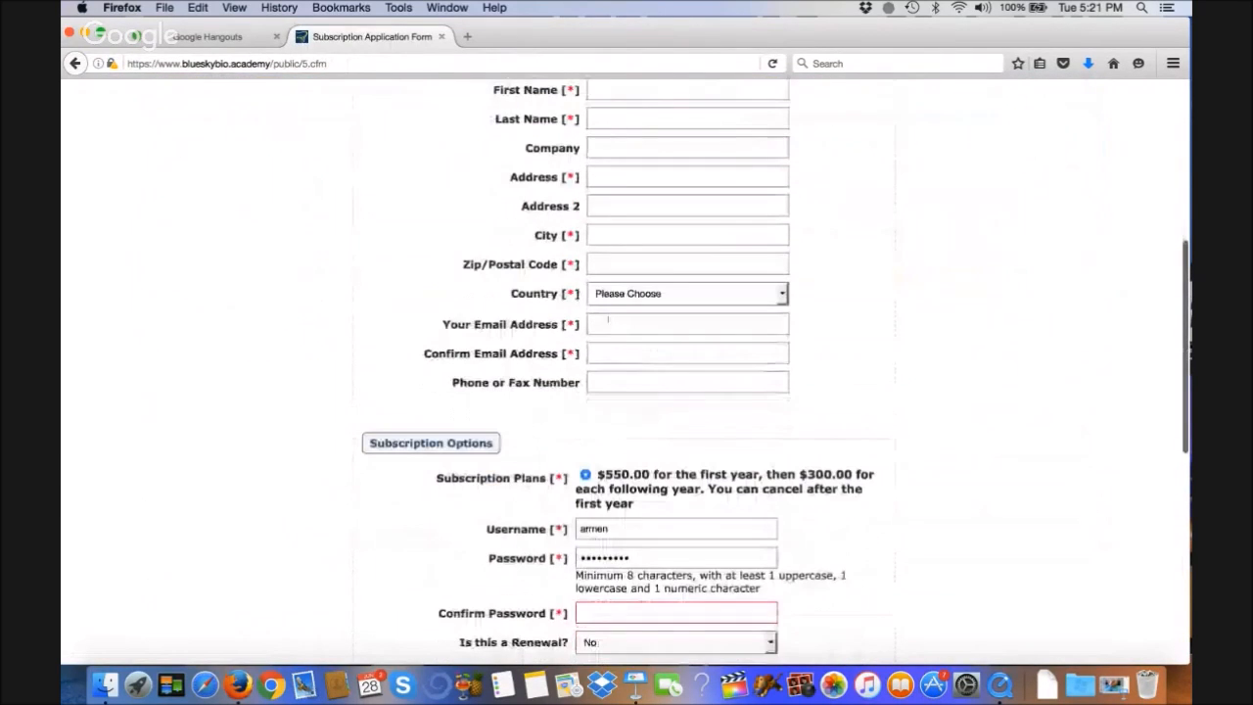
pyautogui.scroll(8, 619, 434)
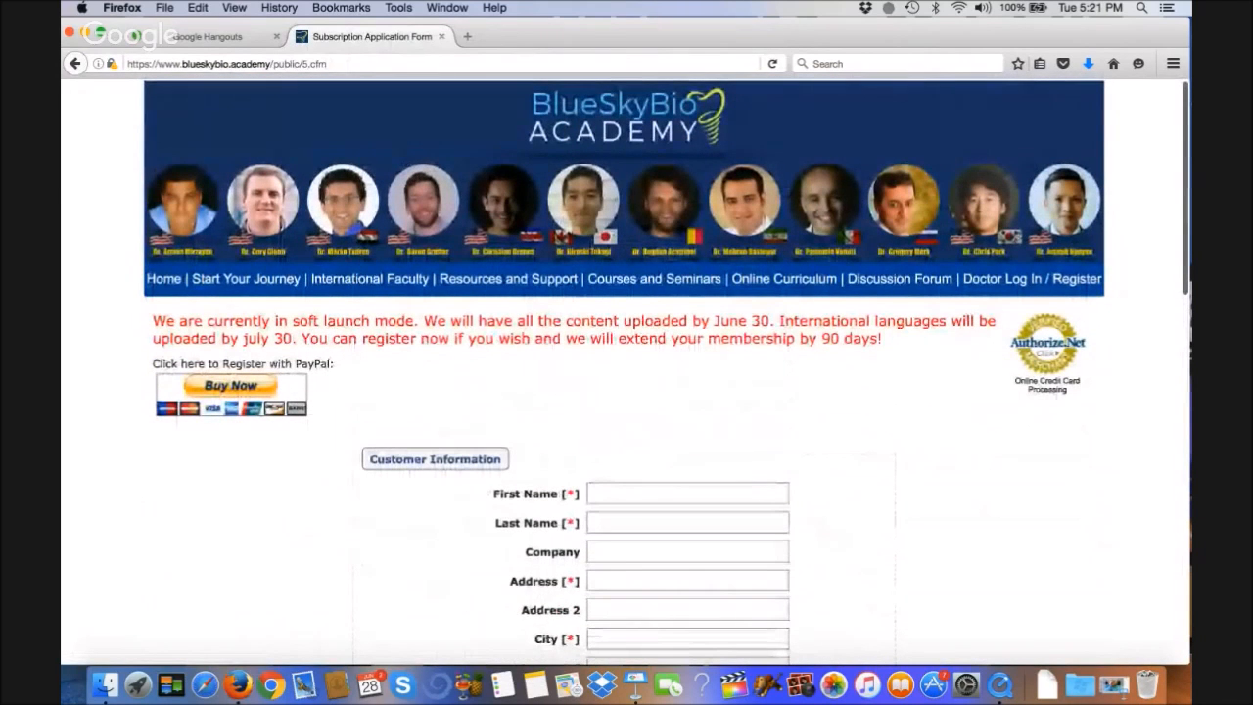
# Return to the member login page and log in with the saved credentials
pyautogui.click(1008, 279)
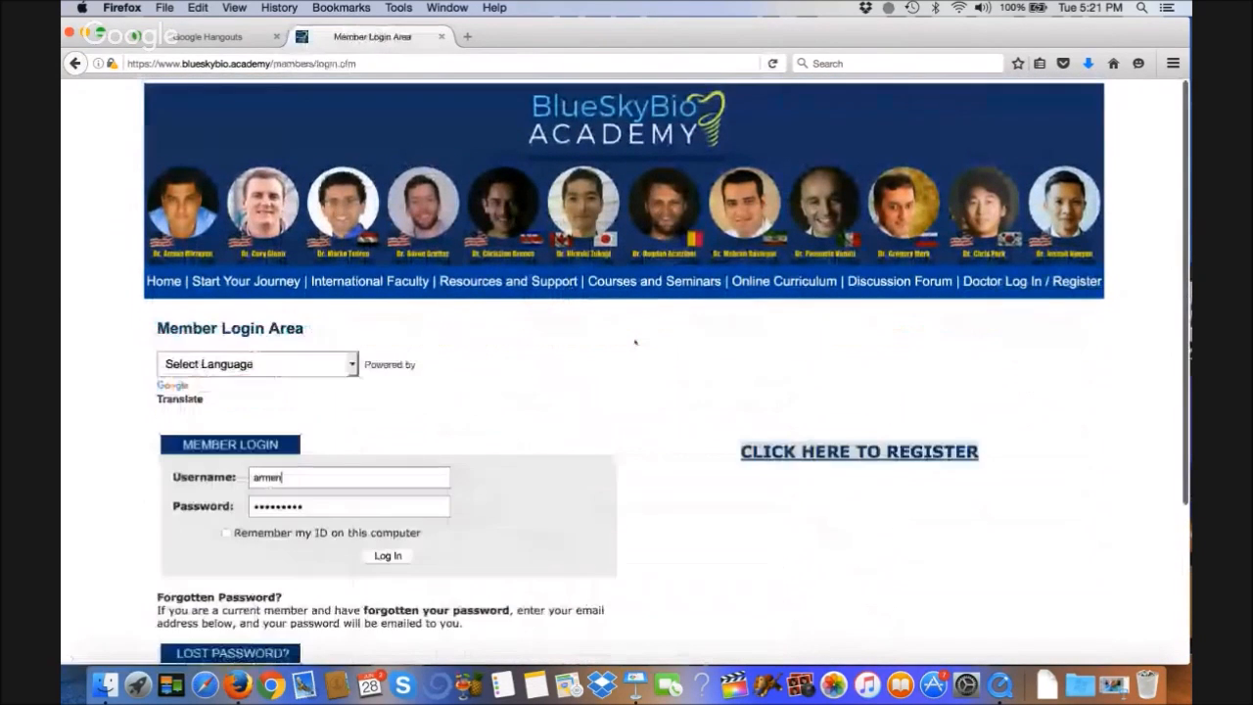
pyautogui.press('Return')
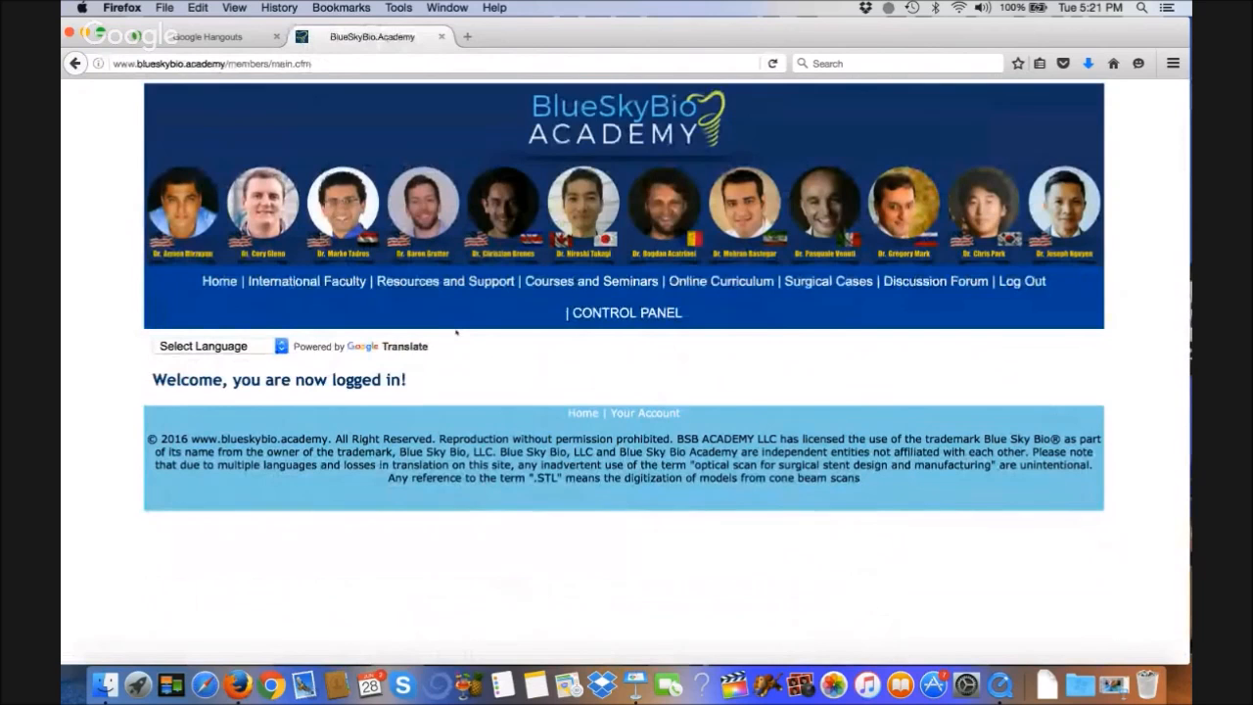
# Open Guided Surgery Principles in the online curriculum and look through its list of video lessons
pyautogui.moveTo(529, 287)
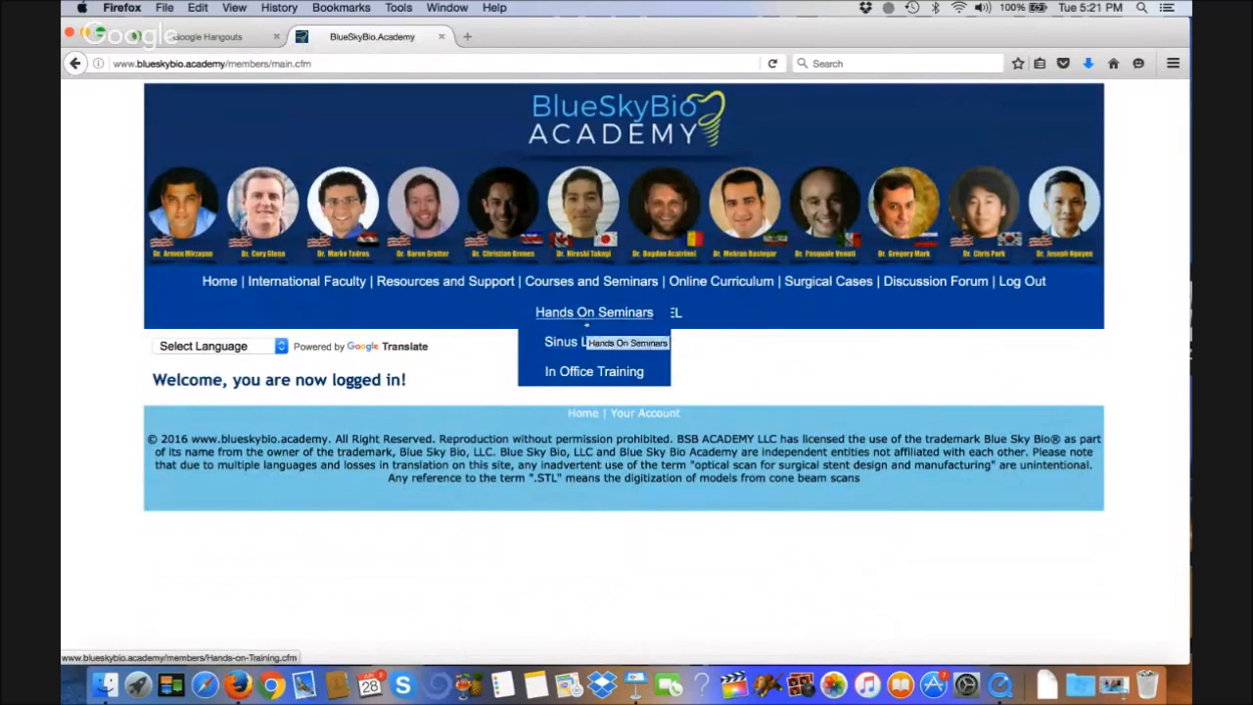
pyautogui.moveTo(722, 281)
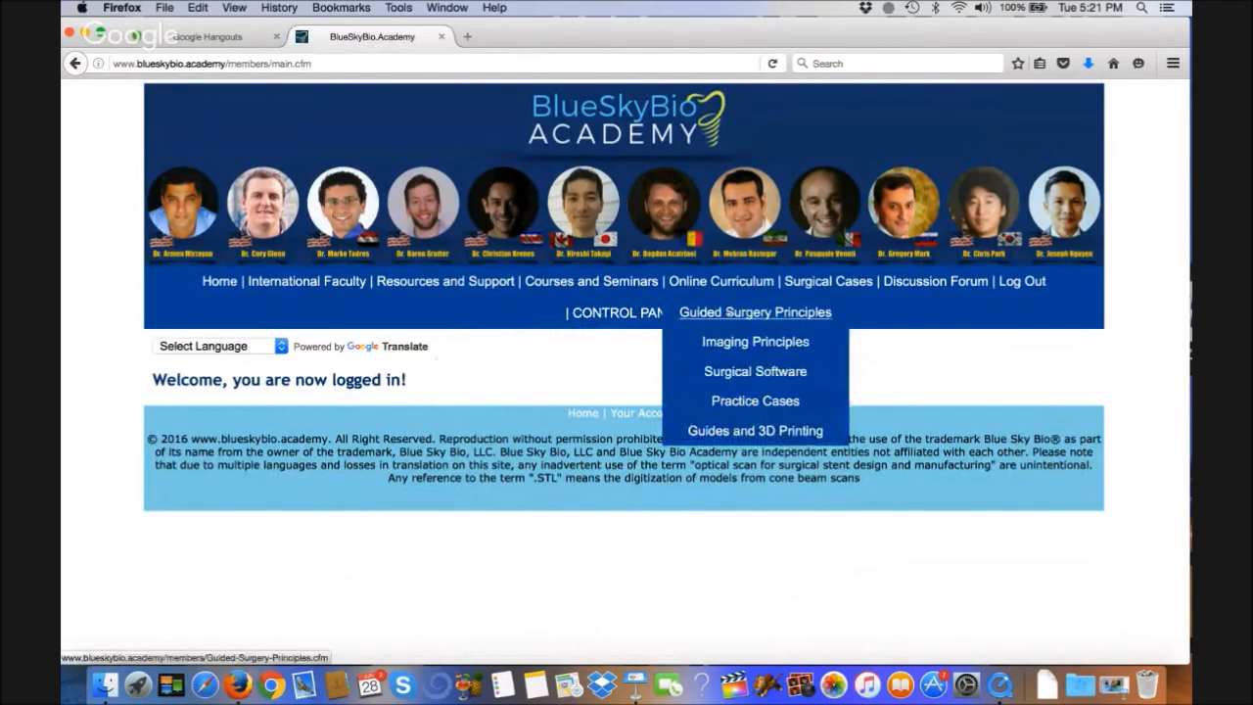
pyautogui.click(727, 312)
pyautogui.scroll(-1, 728, 324)
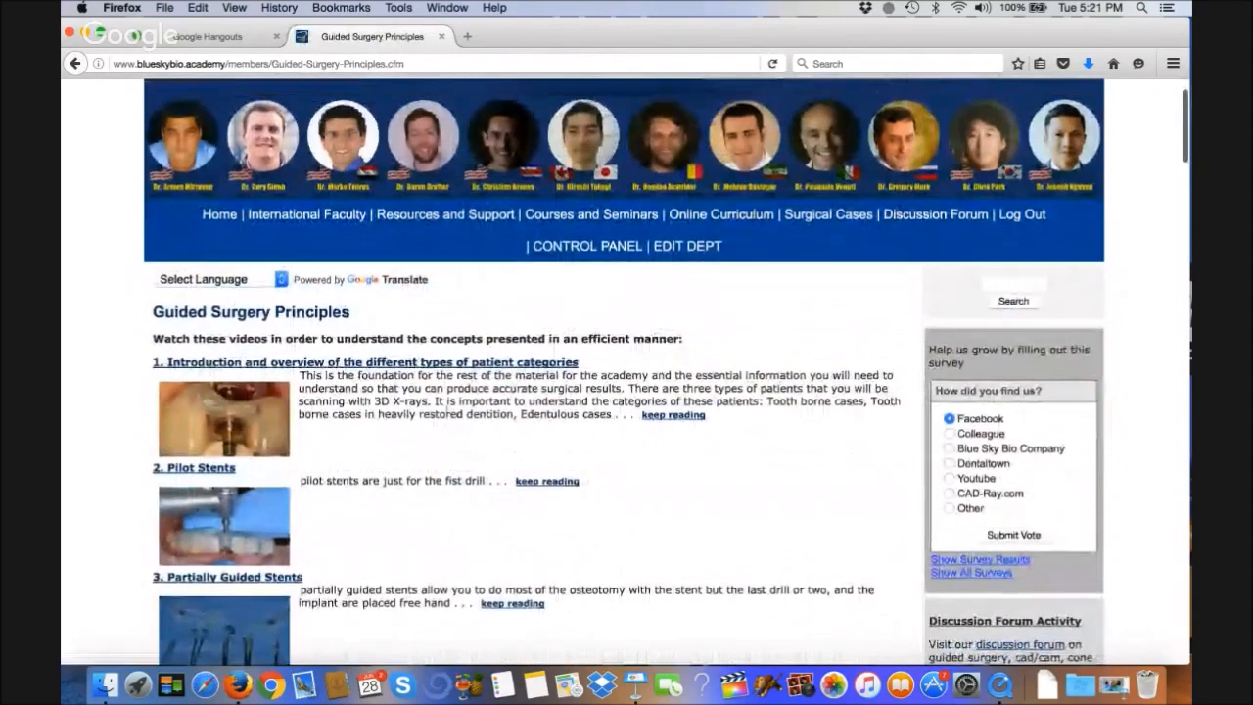
pyautogui.scroll(-3, 625, 372)
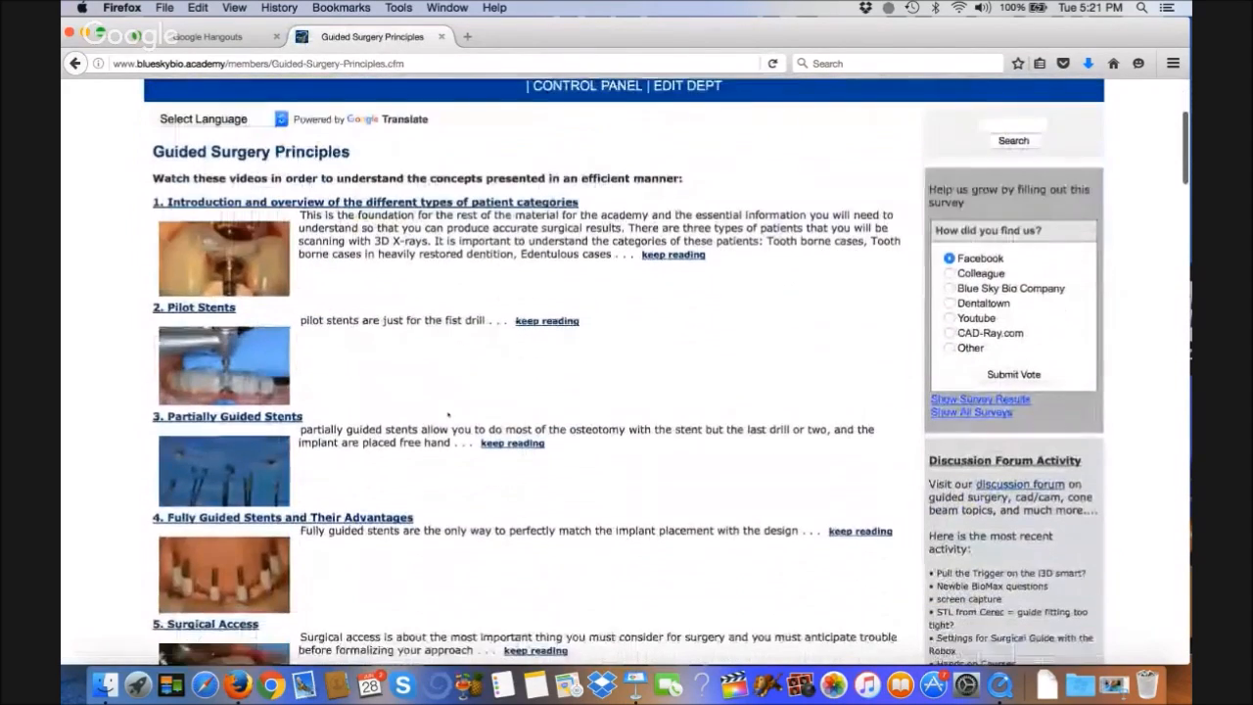
pyautogui.scroll(-4, 230, 197)
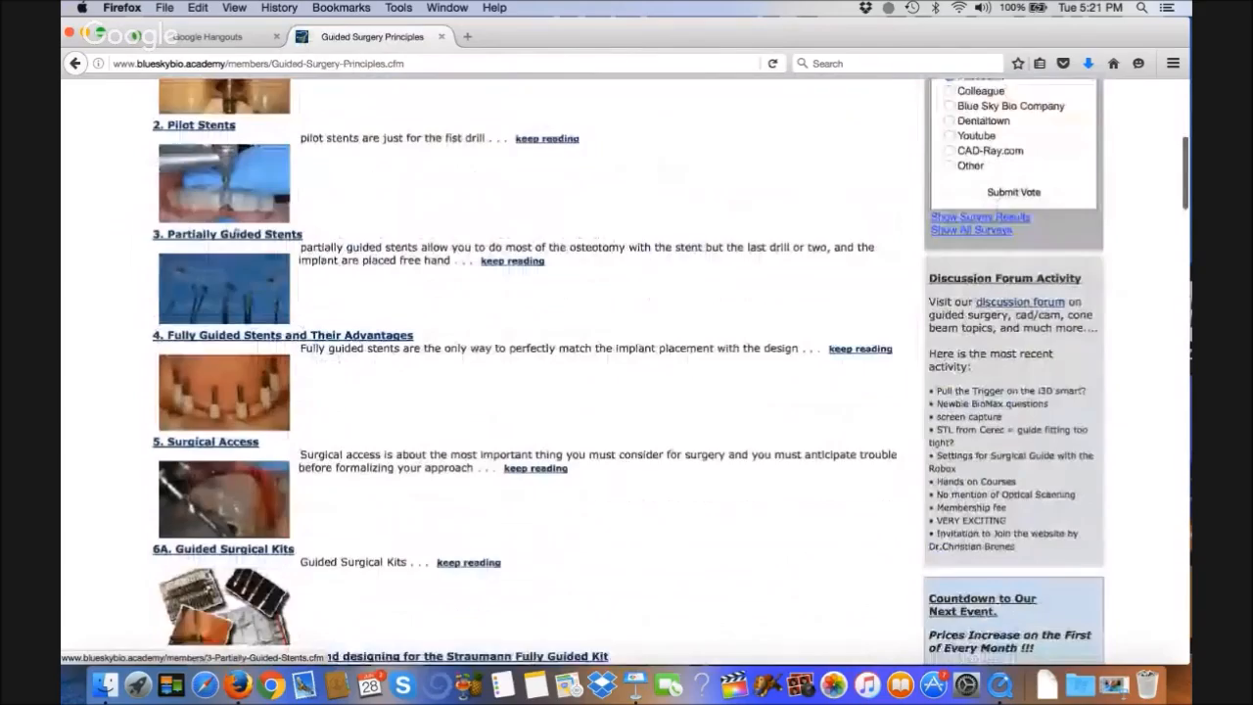
pyautogui.scroll(-10, 235, 227)
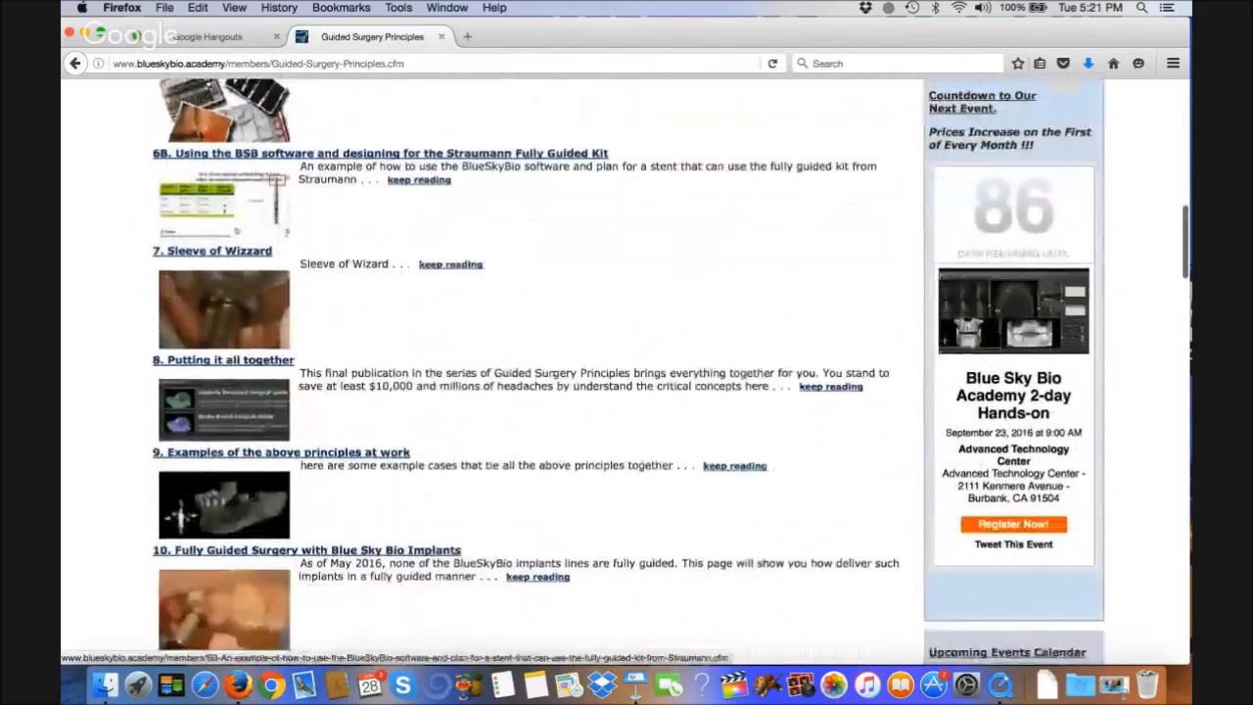
# Open Imaging Principles in the online curriculum and look through its lessons on how to scan patients
pyautogui.scroll(15, 235, 227)
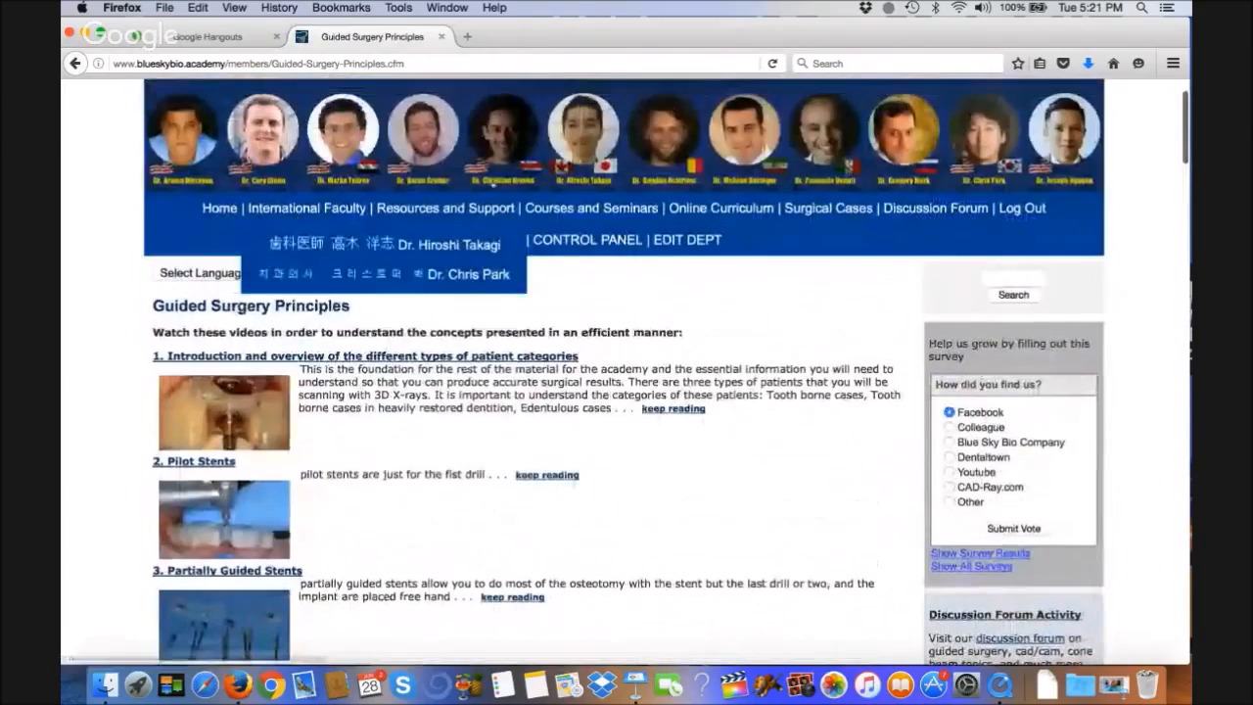
pyautogui.moveTo(741, 207)
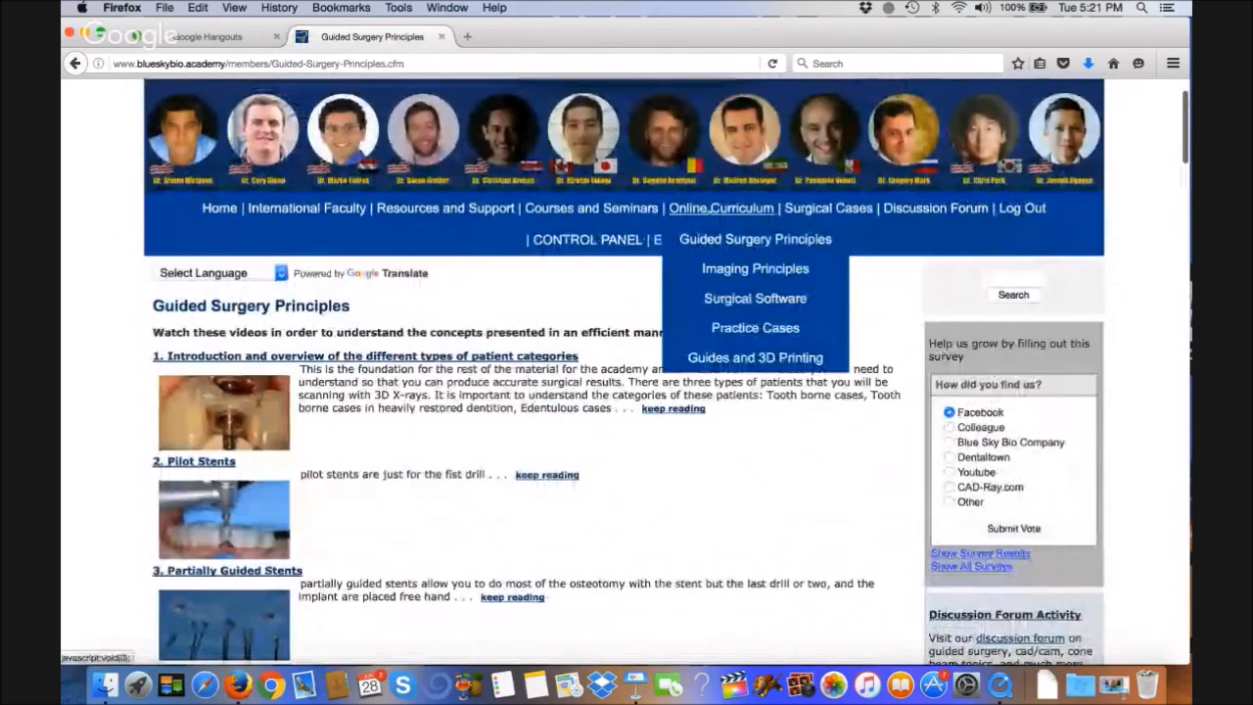
pyautogui.click(749, 268)
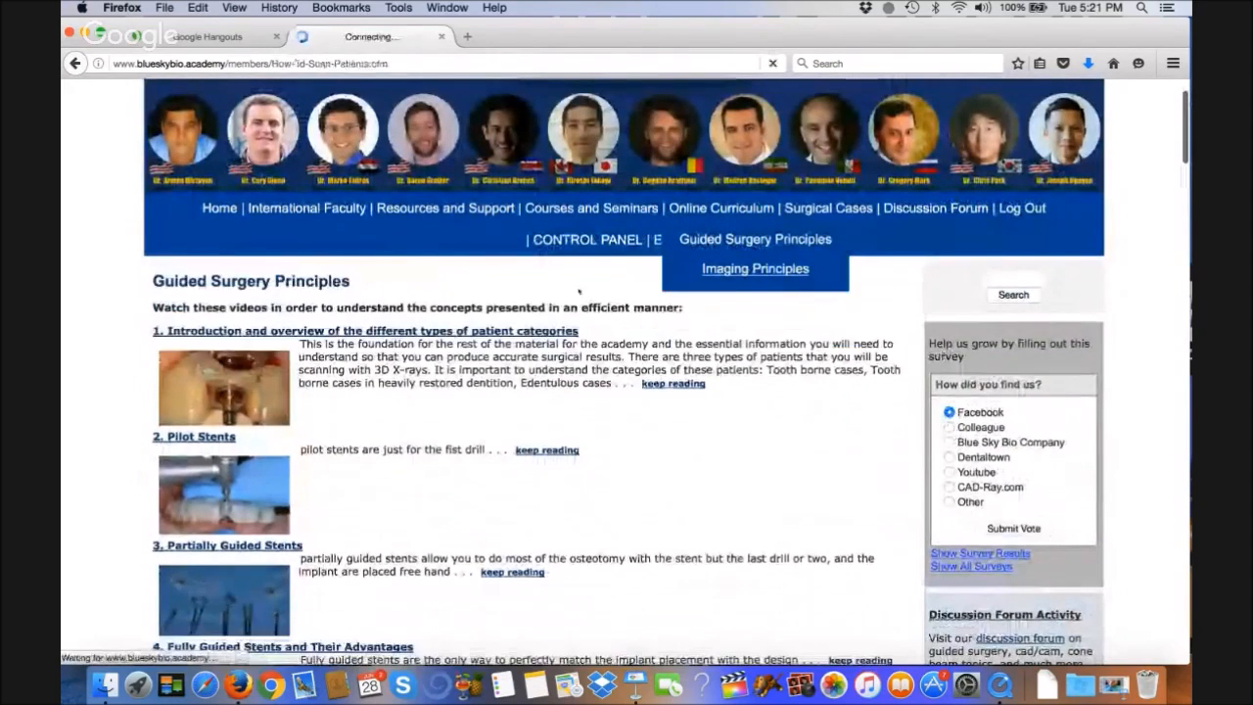
pyautogui.scroll(-5, 335, 395)
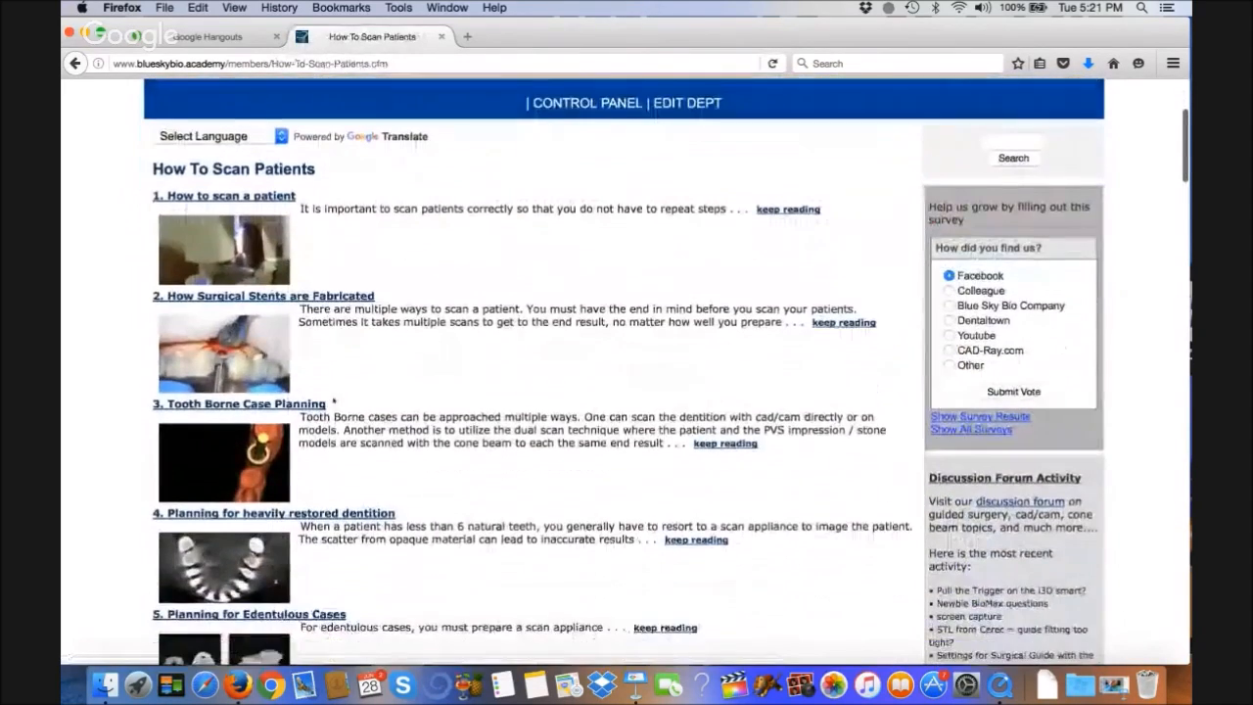
pyautogui.scroll(-3, 334, 399)
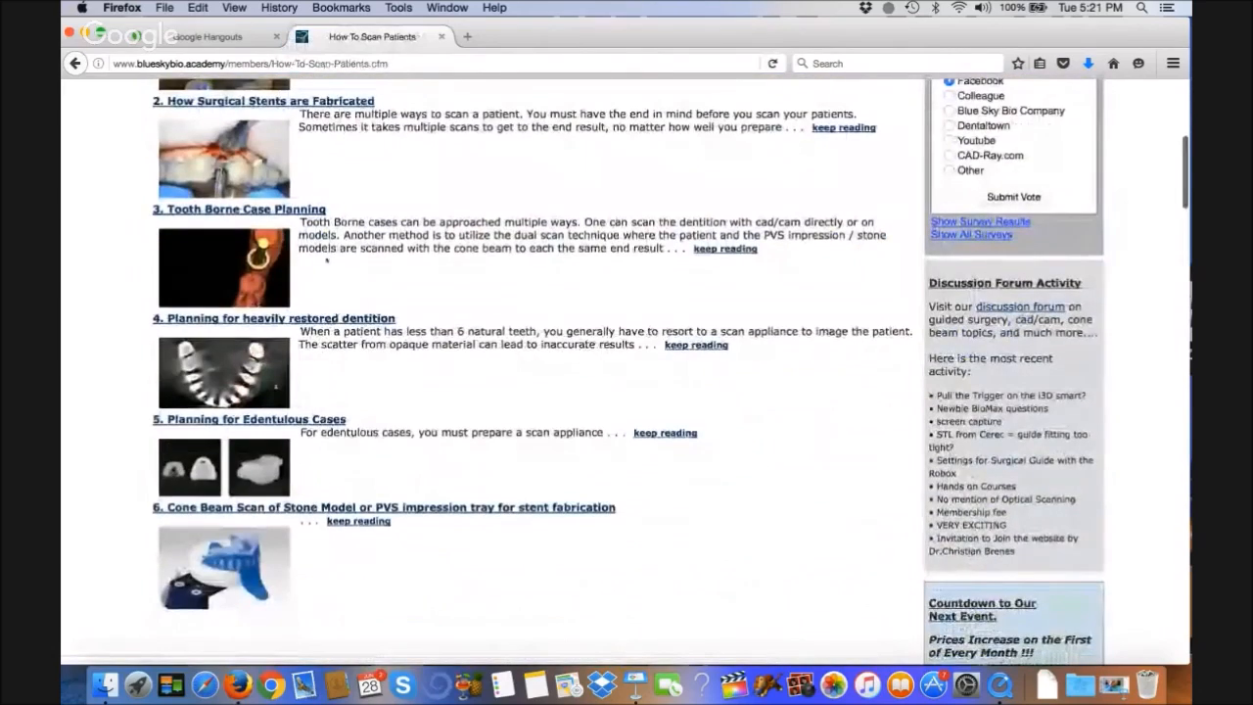
pyautogui.scroll(5, 326, 260)
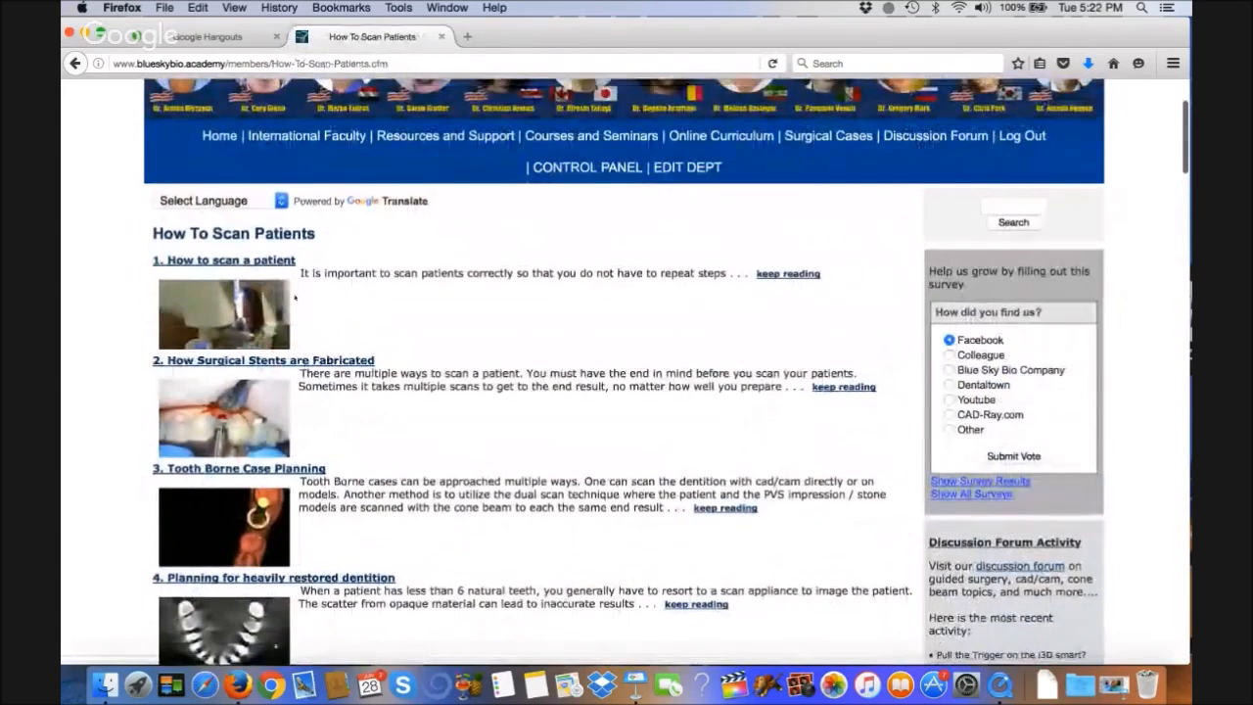
pyautogui.scroll(-1, 326, 320)
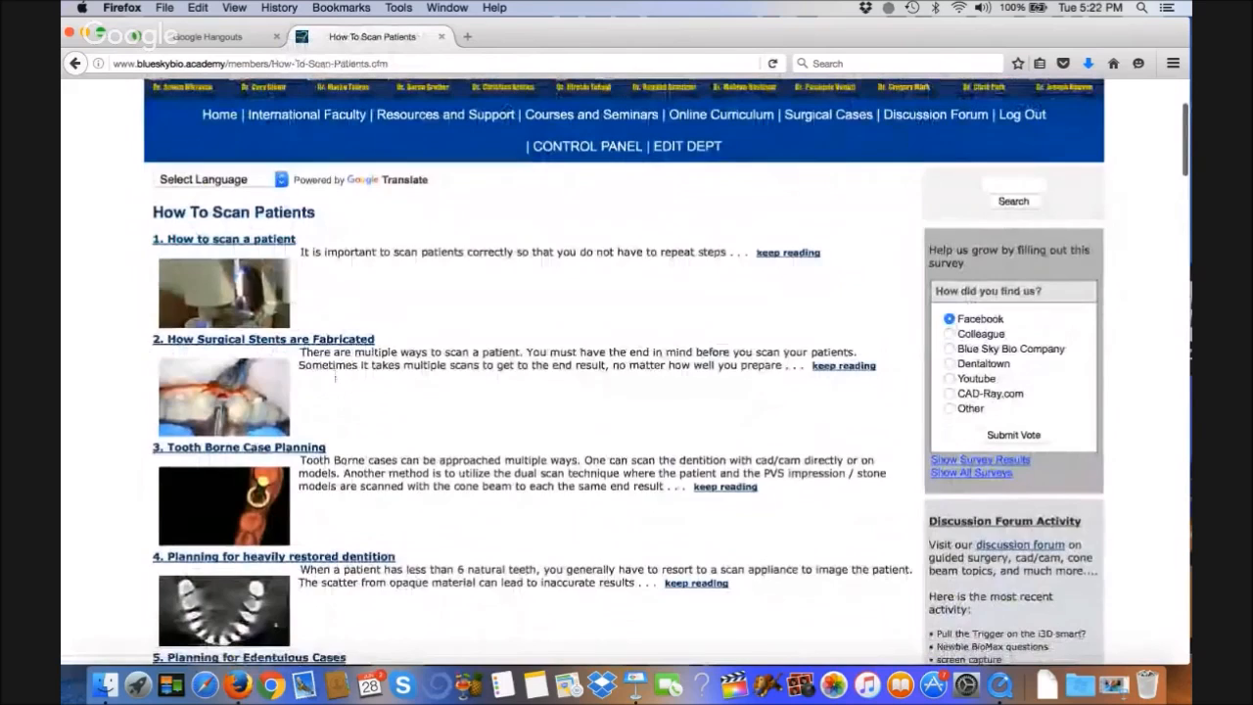
# Open Surgical Software in the online curriculum and look through the training topics from Introduction to Edentulous Plan and Design
pyautogui.scroll(3, 627, 392)
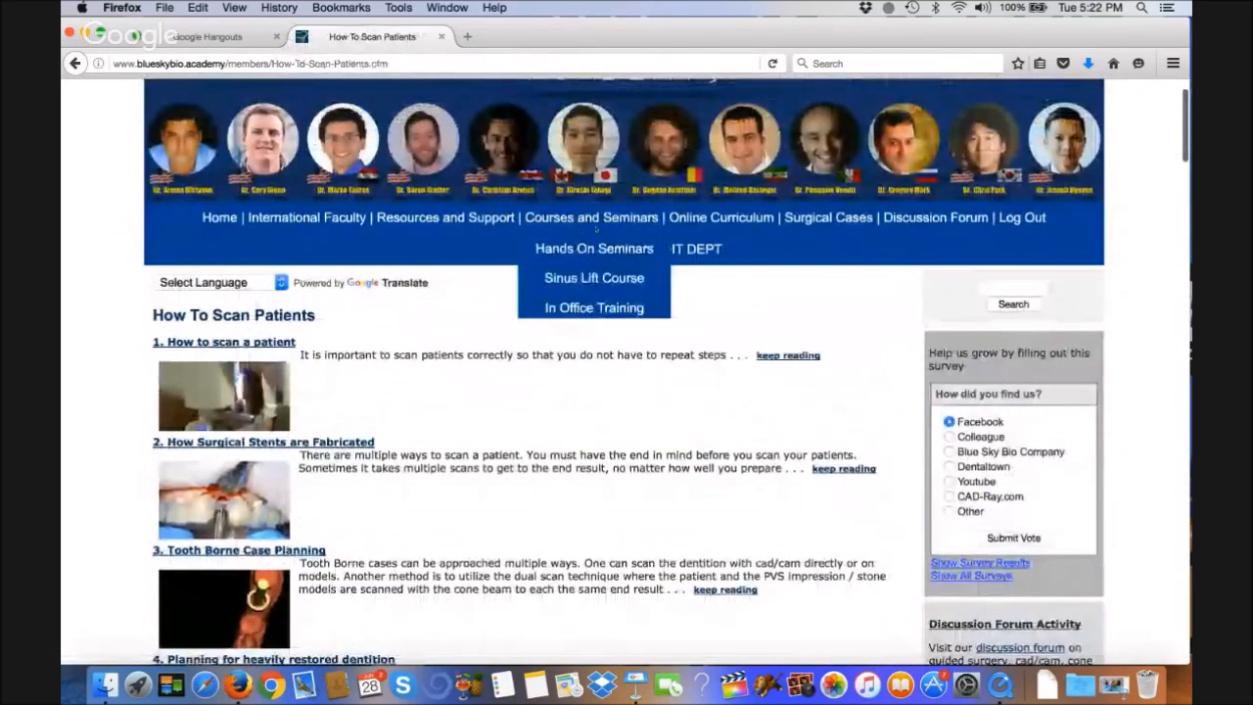
pyautogui.moveTo(720, 220)
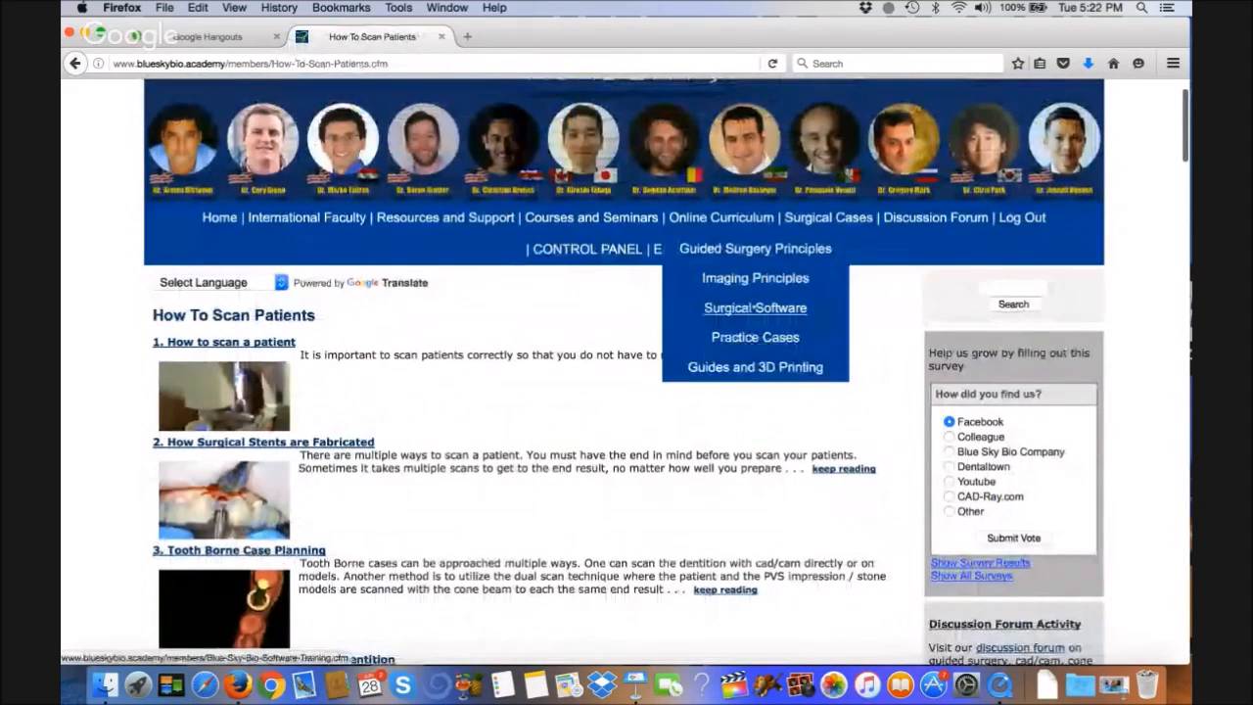
pyautogui.click(755, 307)
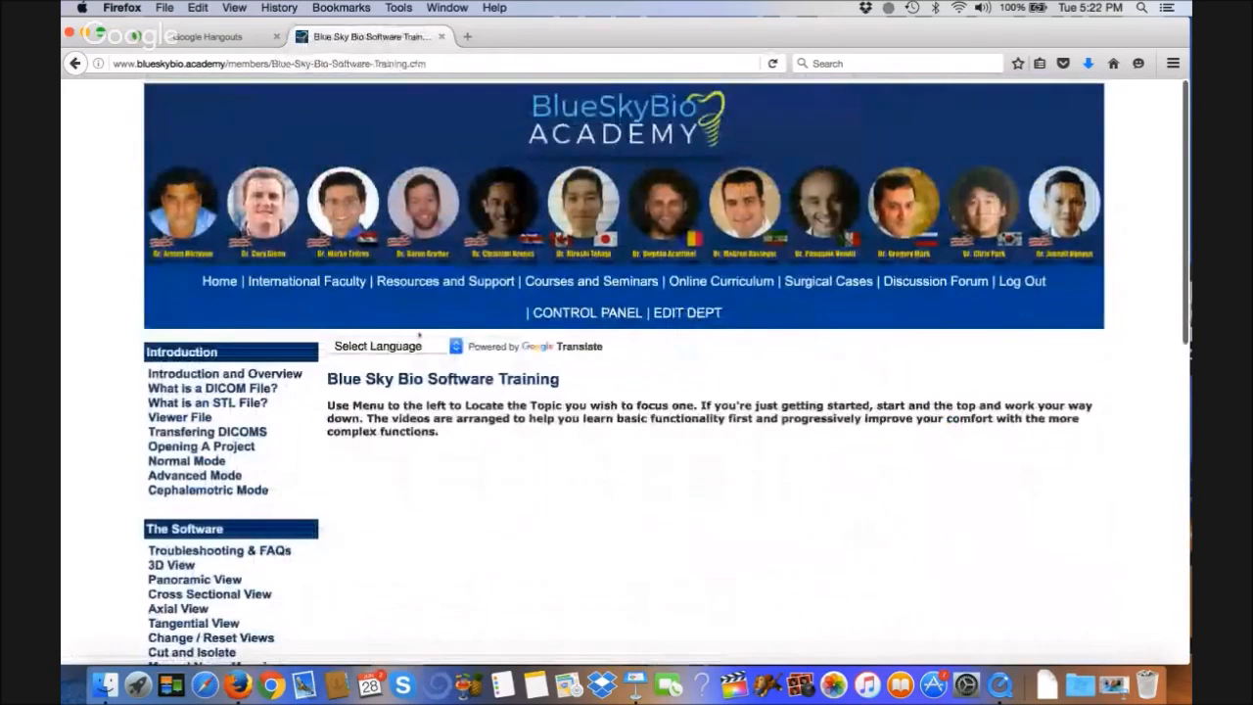
pyautogui.scroll(-4, 418, 334)
pyautogui.scroll(-1, 418, 334)
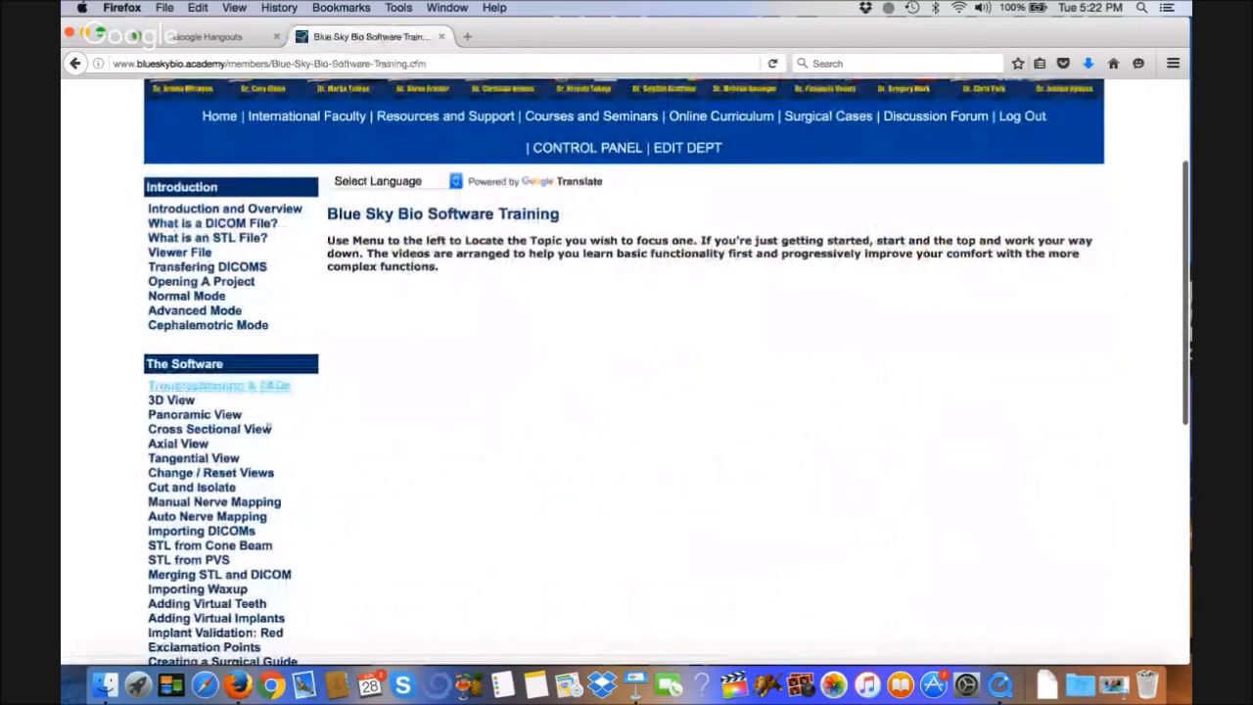
pyautogui.scroll(-8, 220, 385)
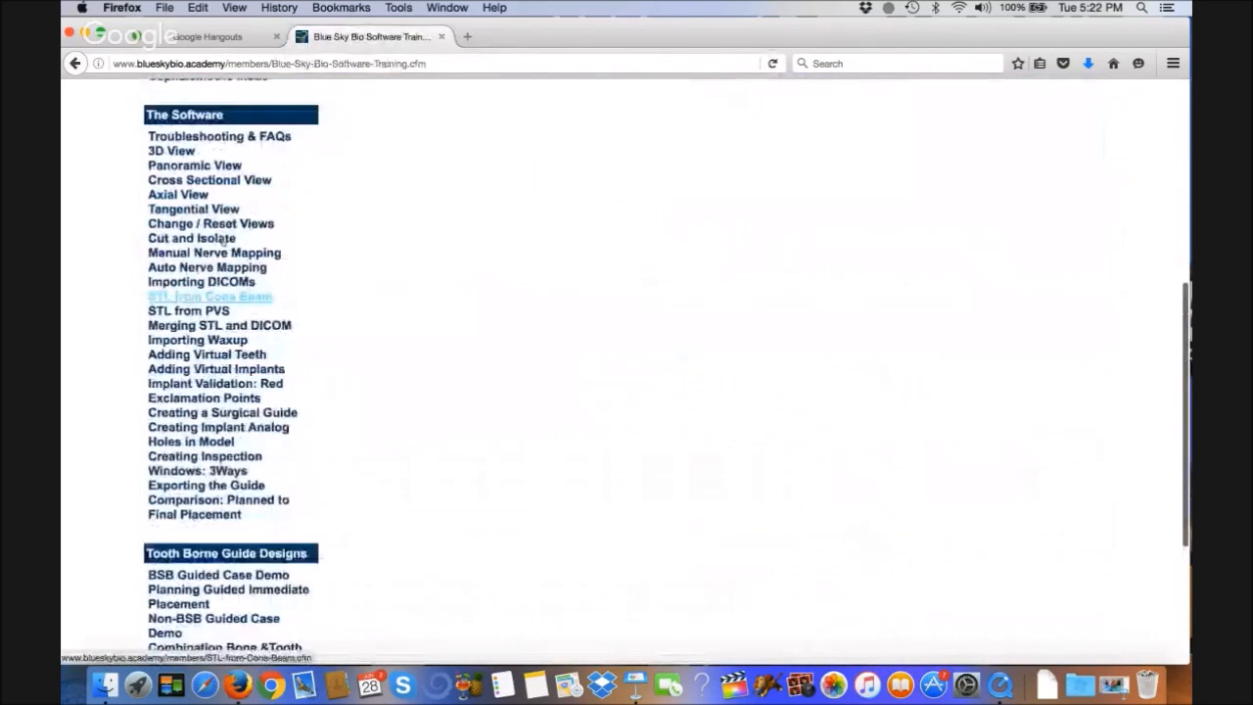
pyautogui.scroll(1, 224, 319)
pyautogui.scroll(-8, 235, 421)
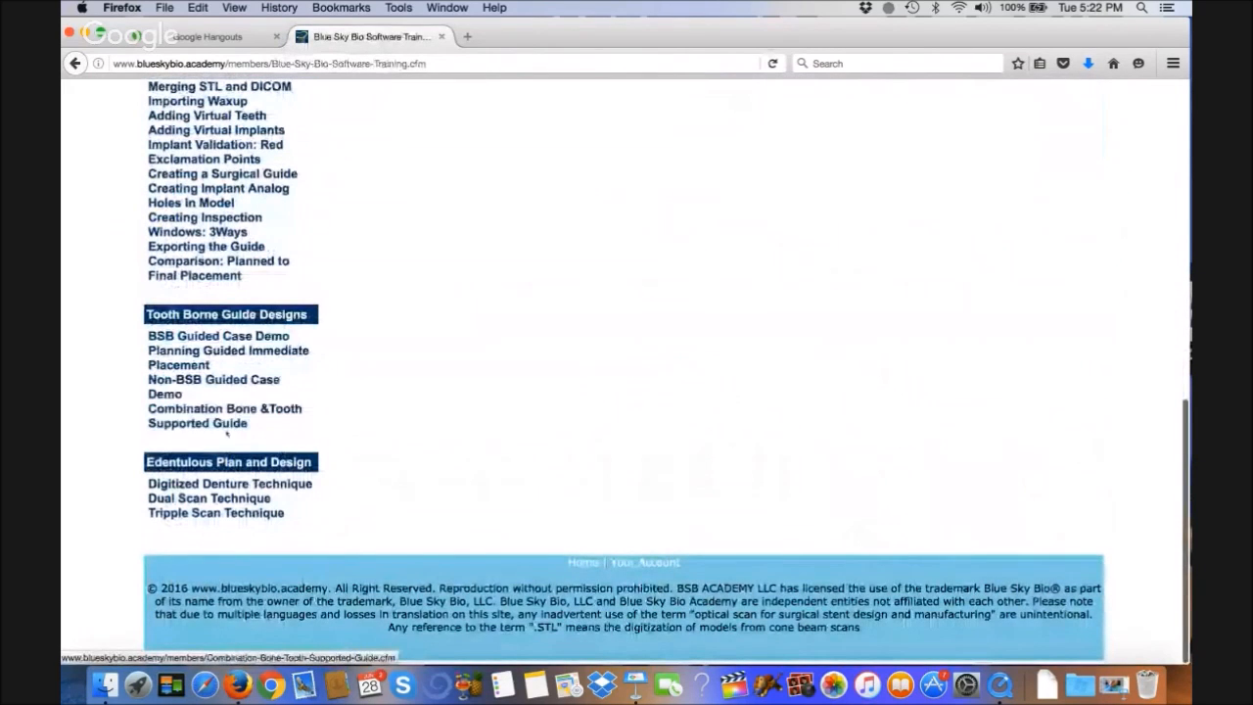
pyautogui.scroll(5, 223, 319)
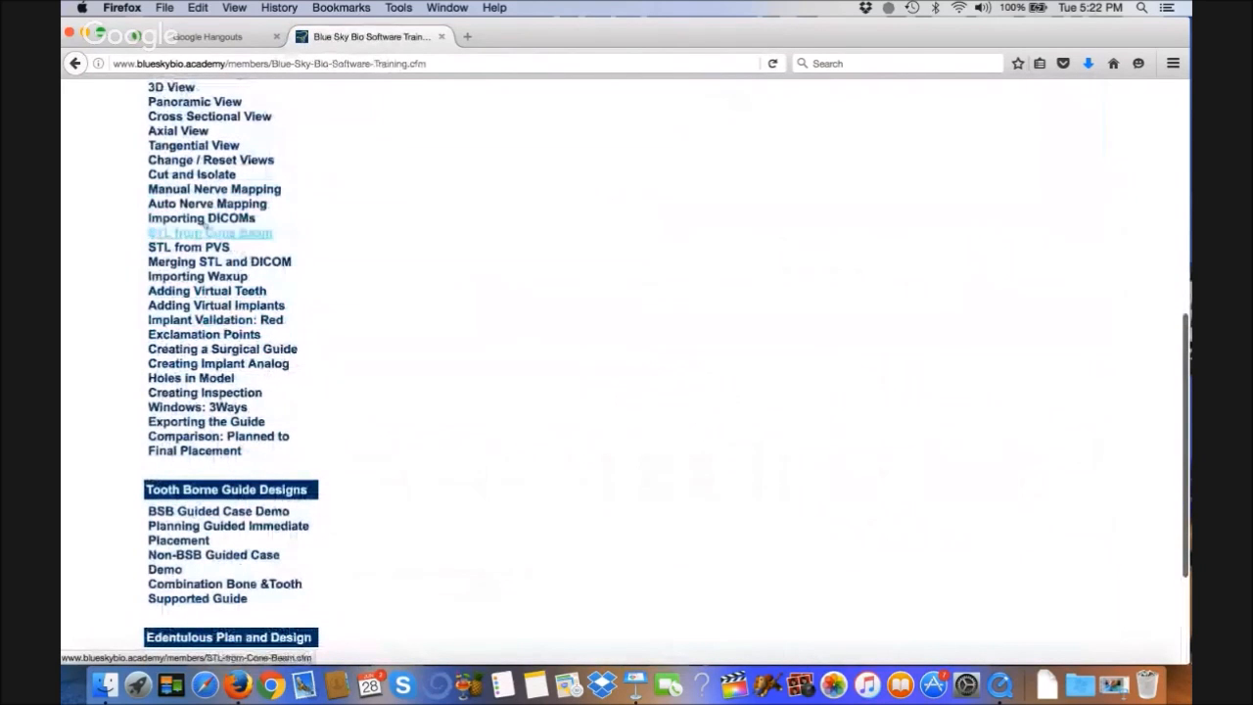
pyautogui.scroll(3, 224, 207)
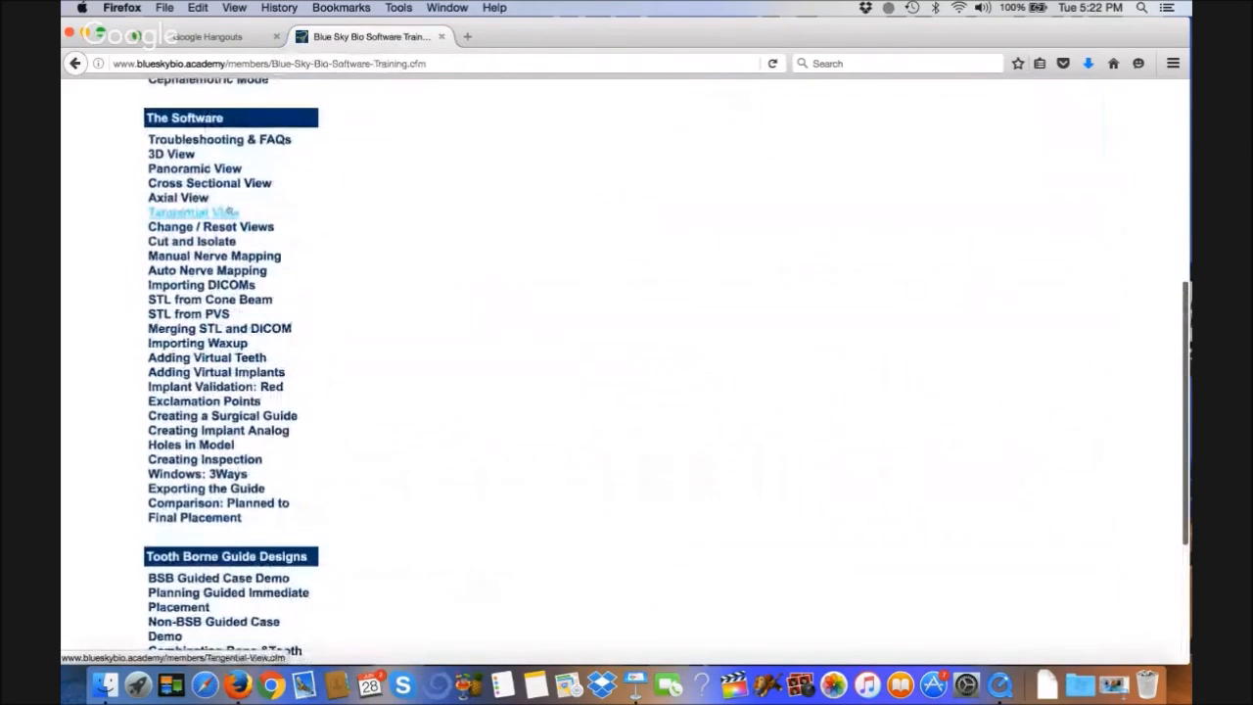
# Open the Tangential View lesson and examine the language versions offered for its video
pyautogui.click(196, 212)
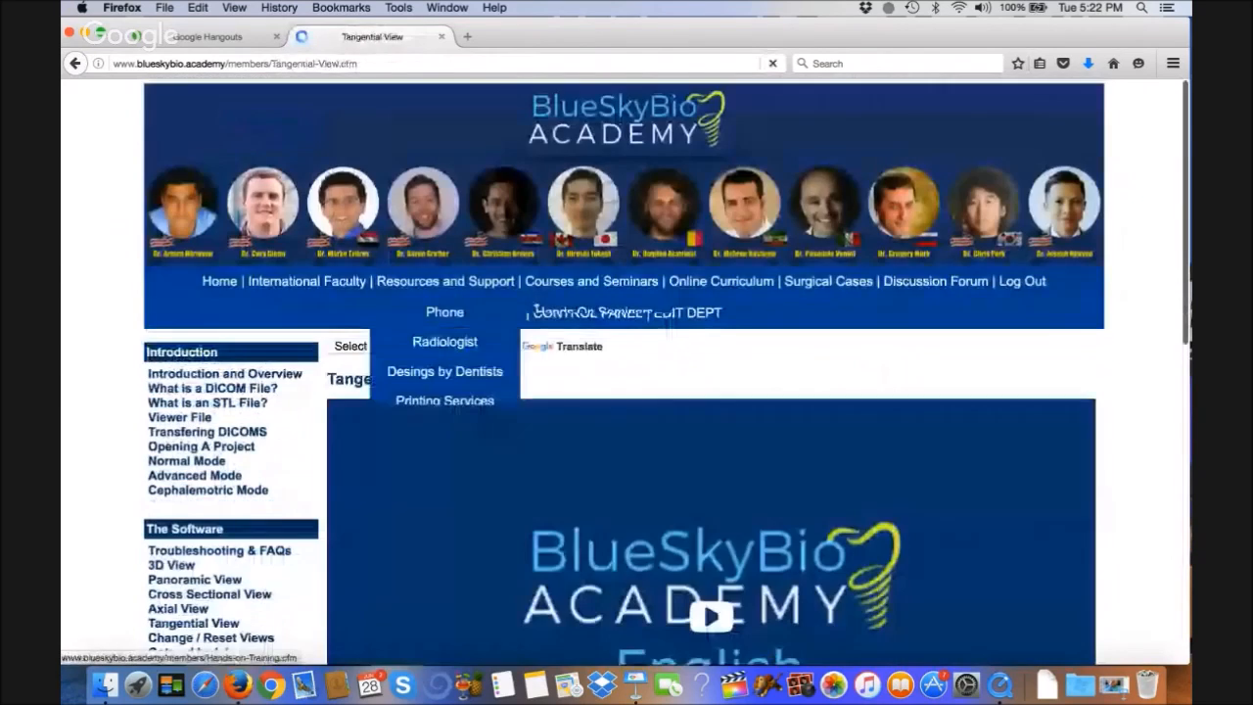
pyautogui.scroll(-8, 658, 334)
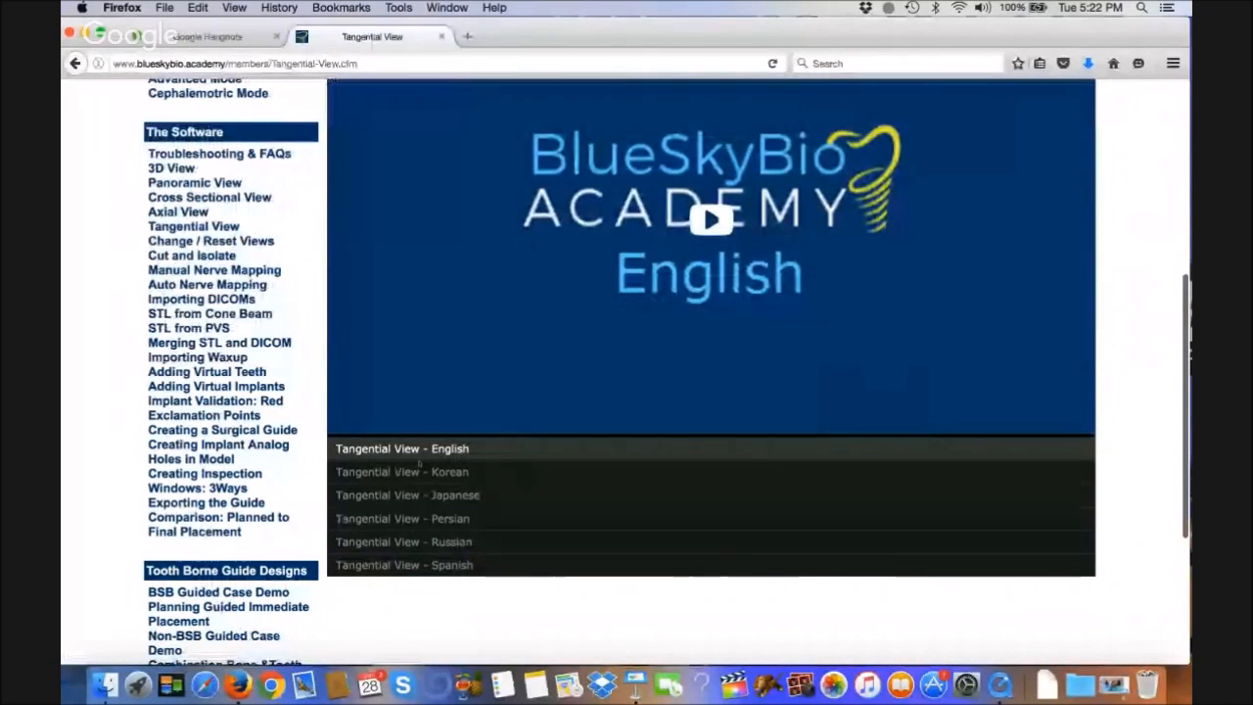
pyautogui.scroll(8, 278, 392)
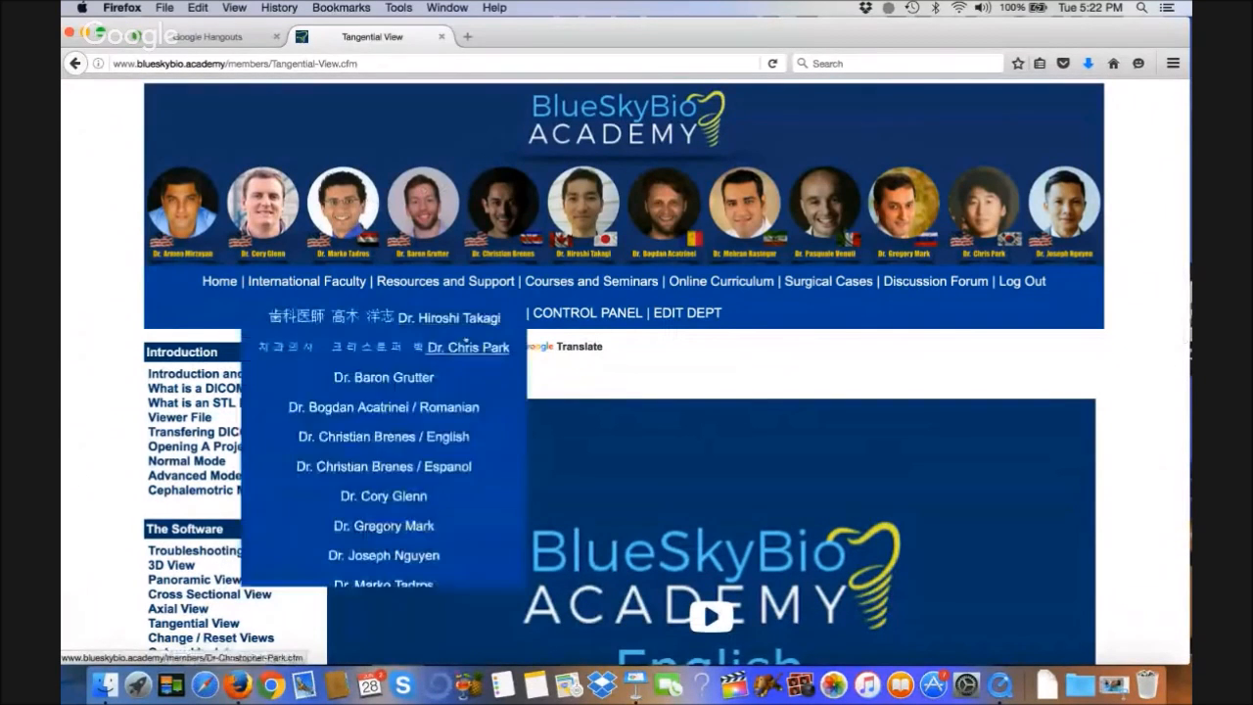
# Open the profile of the tenth doctor in the International Faculty list and view the biography
pyautogui.moveTo(339, 288)
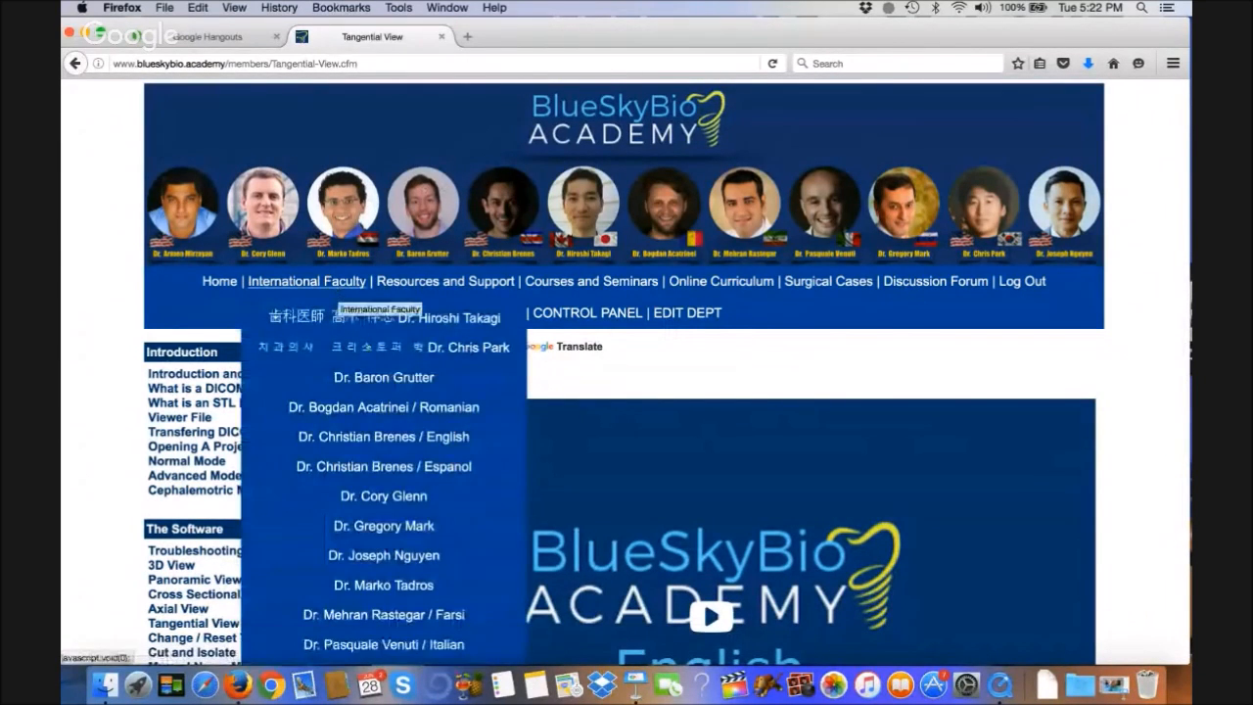
pyautogui.scroll(-3, 382, 470)
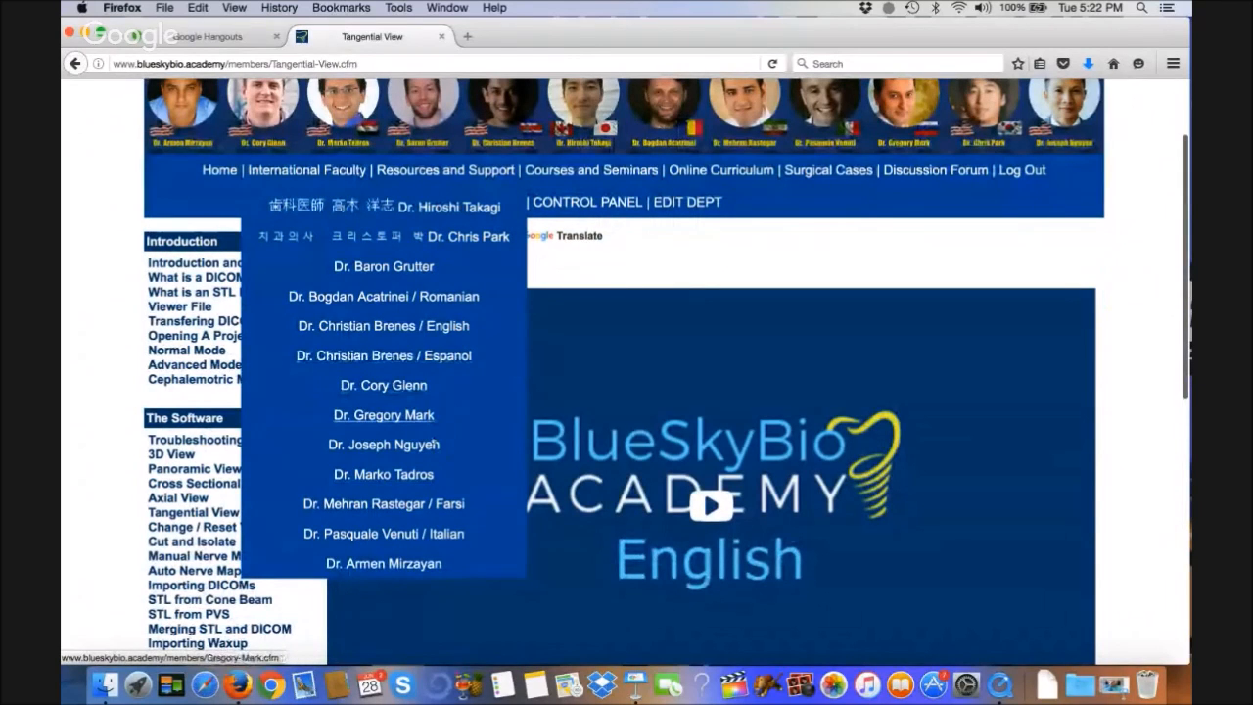
pyautogui.click(411, 476)
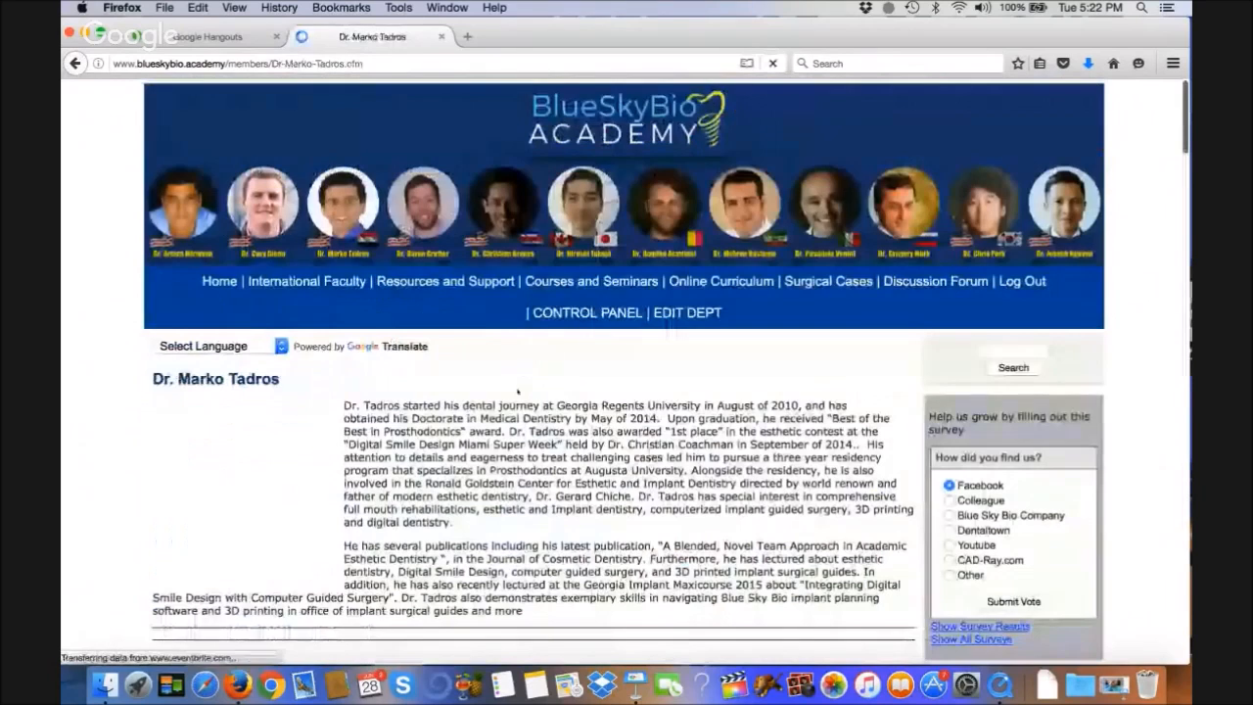
pyautogui.scroll(-2, 582, 412)
pyautogui.scroll(-1, 582, 412)
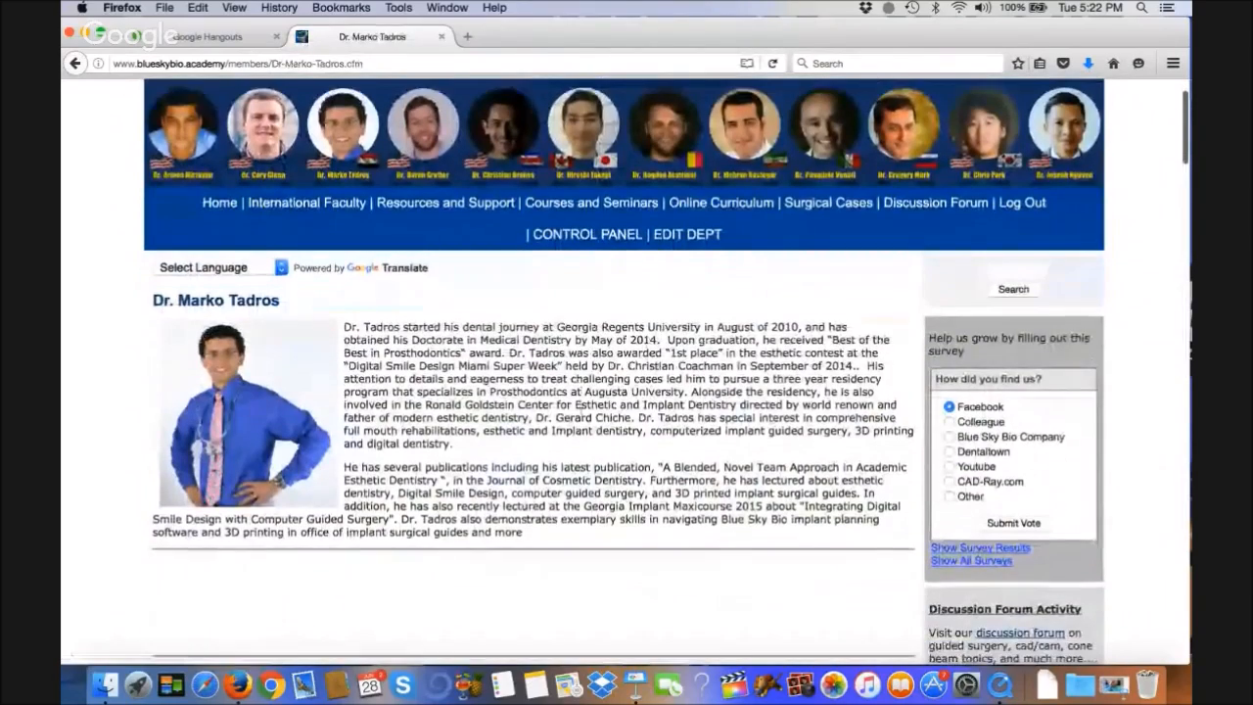
# Open the channel of the last doctor in the International Faculty list and look through its videos, forum threads and recent publications
pyautogui.moveTo(305, 204)
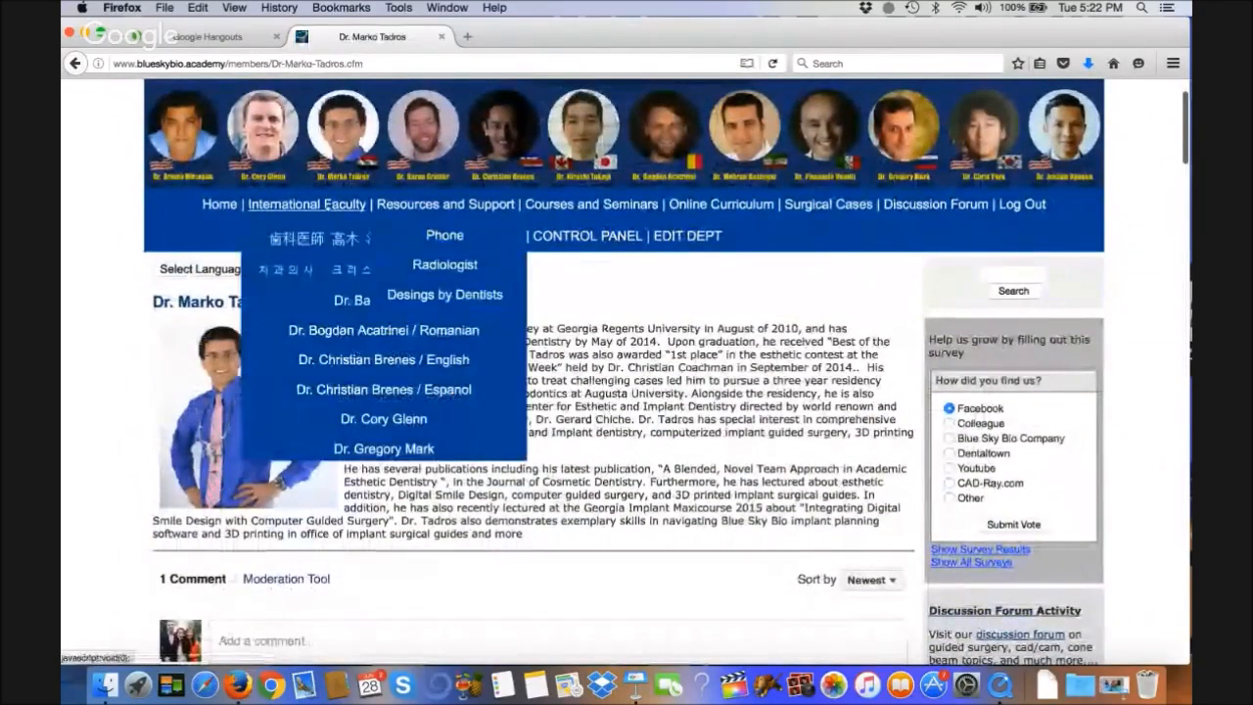
pyautogui.click(433, 594)
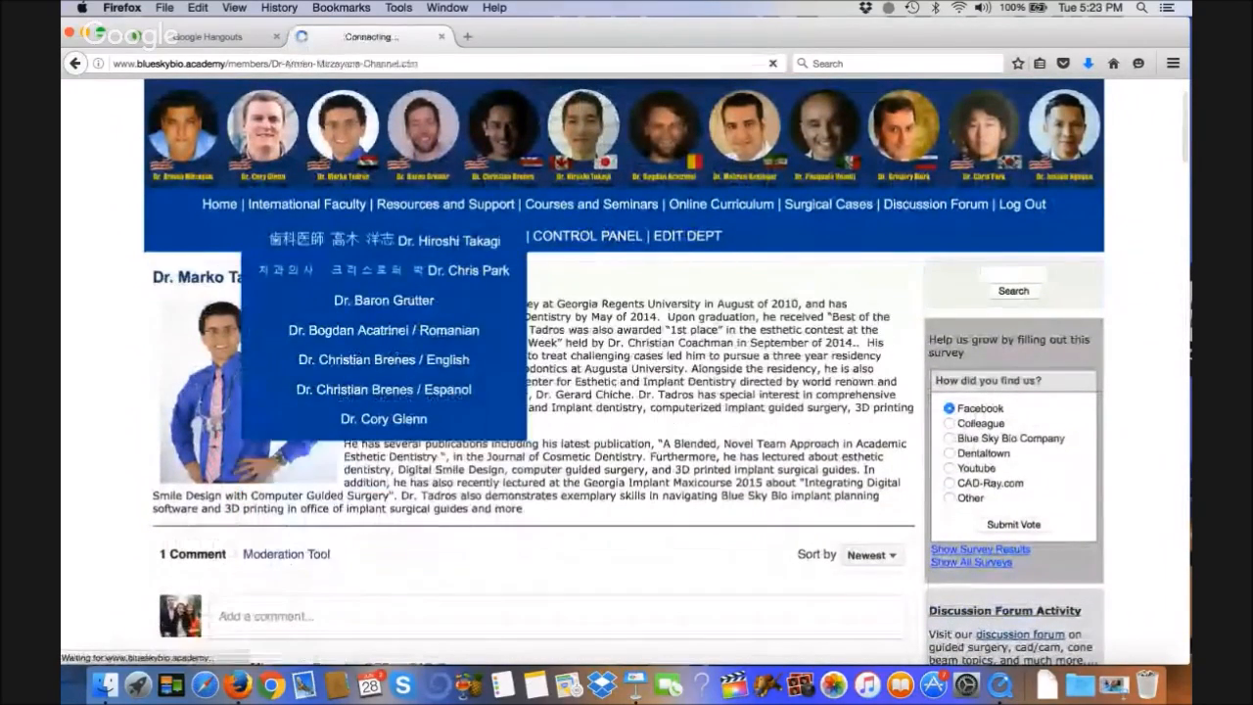
pyautogui.scroll(-5, 552, 477)
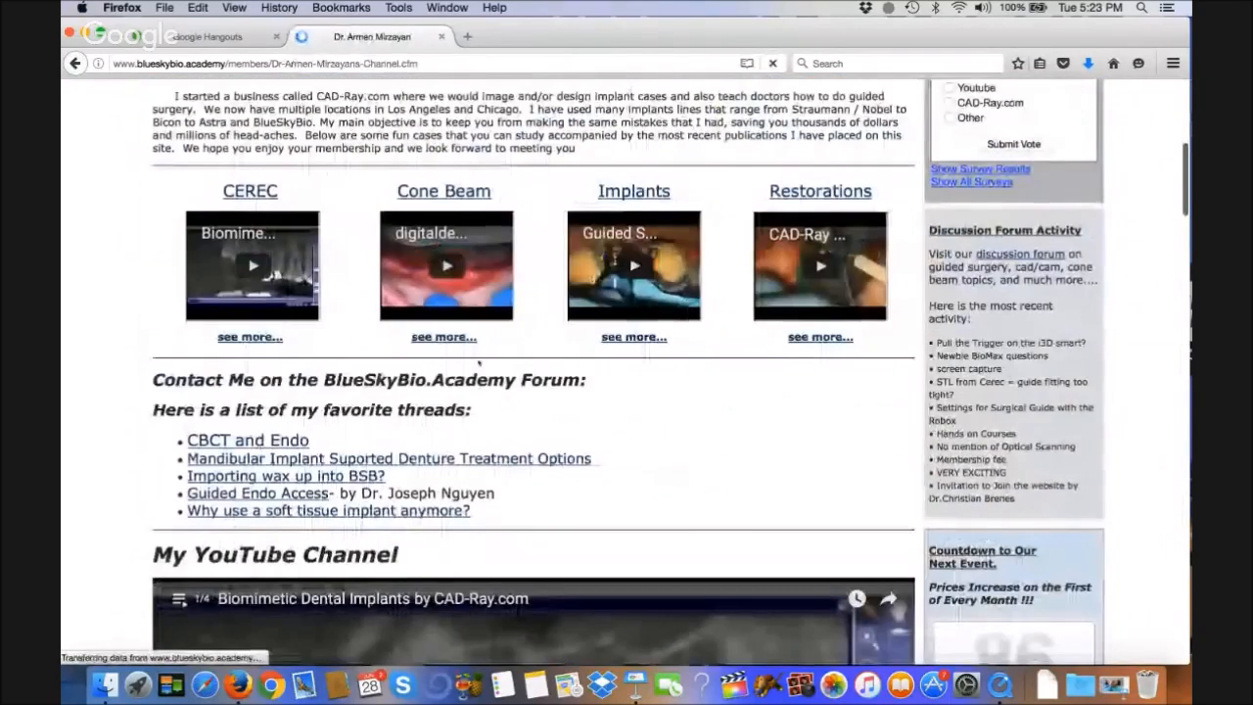
pyautogui.scroll(1, 479, 362)
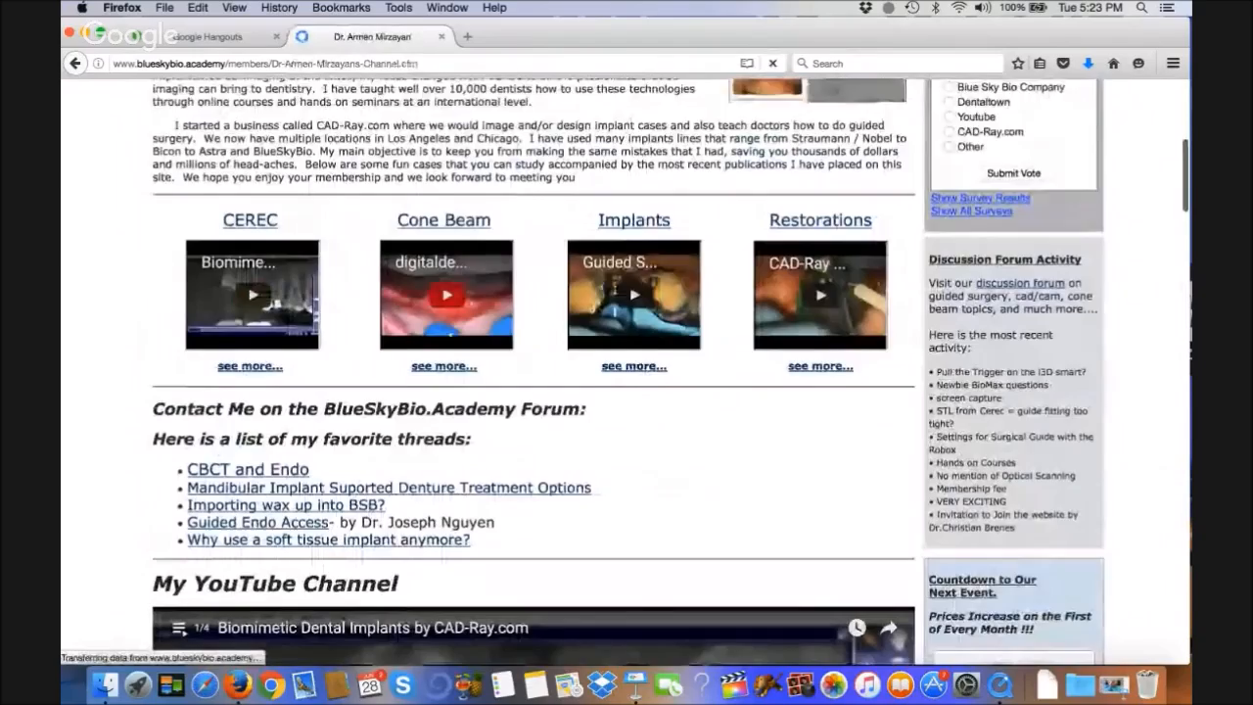
pyautogui.scroll(-6, 446, 332)
pyautogui.scroll(-4, 449, 334)
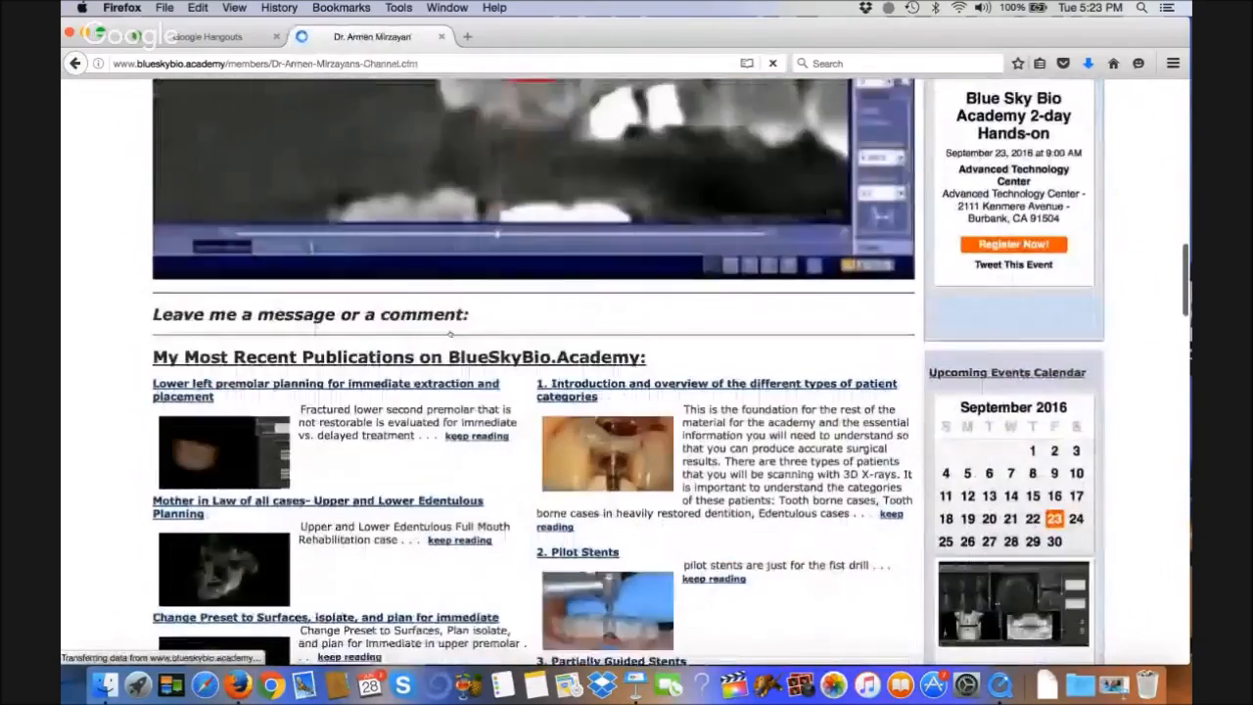
pyautogui.scroll(-3, 436, 362)
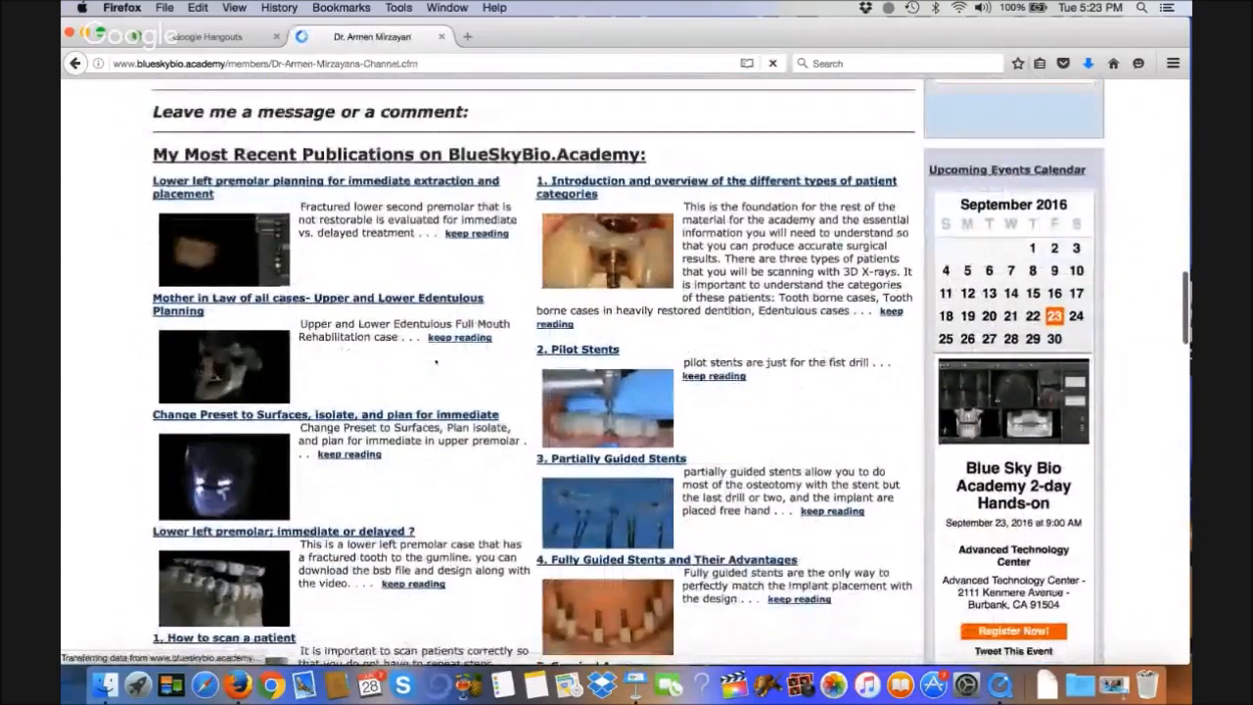
pyautogui.scroll(12, 422, 476)
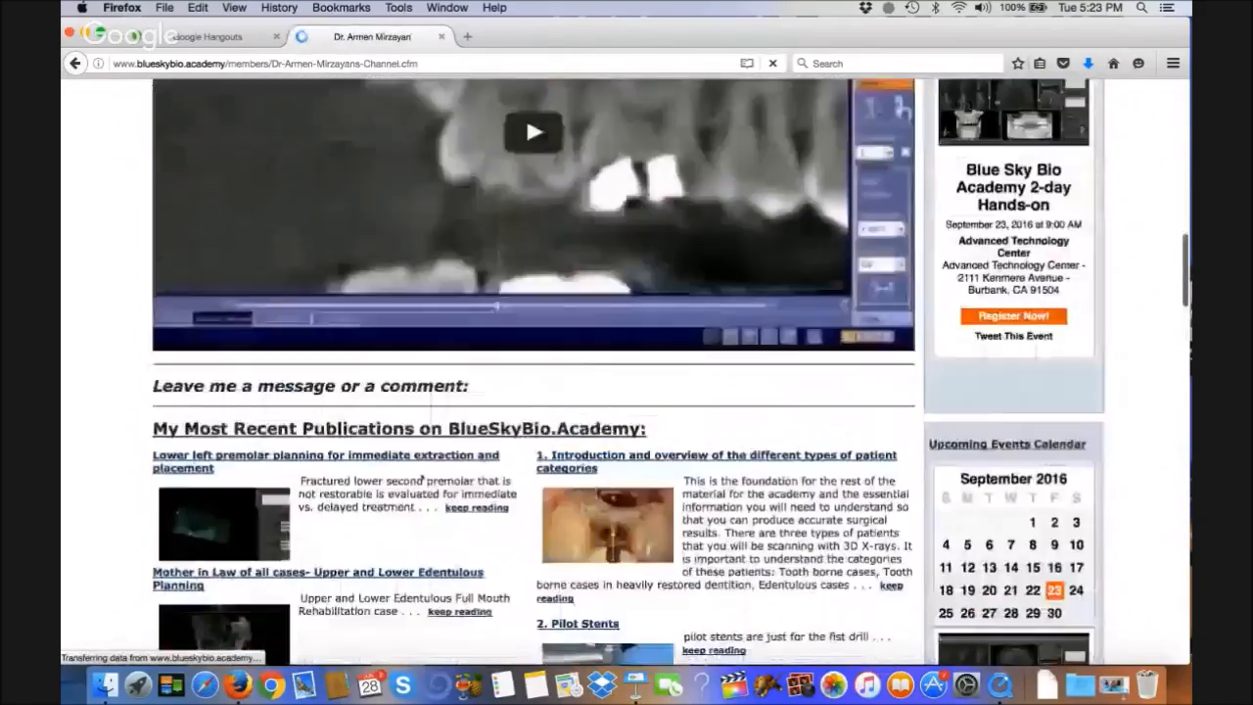
pyautogui.scroll(4, 422, 476)
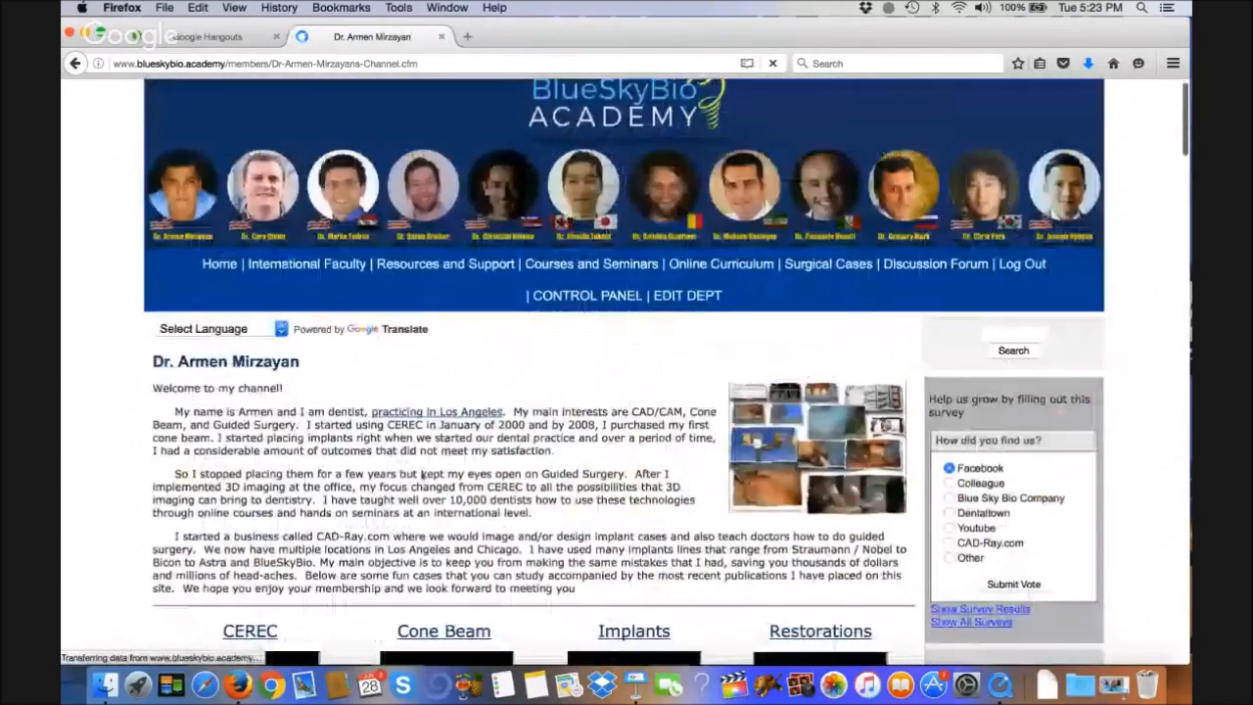
# Open the Discussion Forum, look through its conferences and forums, and close it to return to the faculty member's channel
pyautogui.moveTo(719, 283)
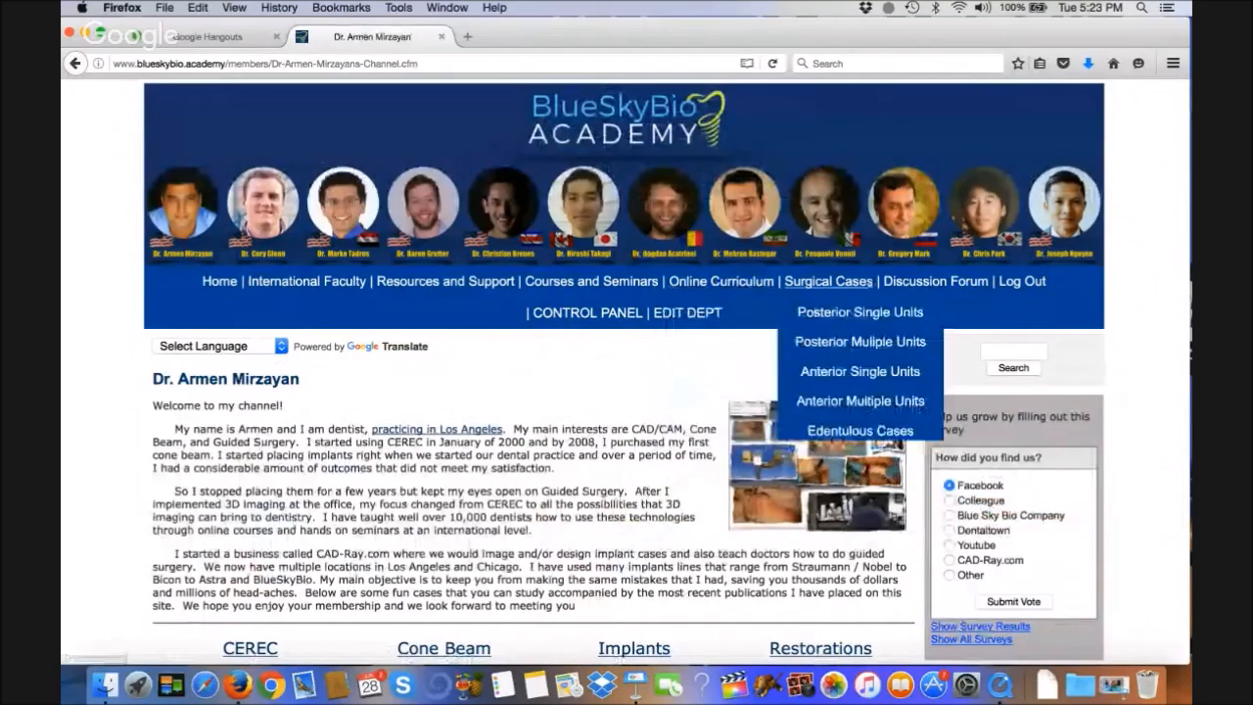
pyautogui.click(935, 281)
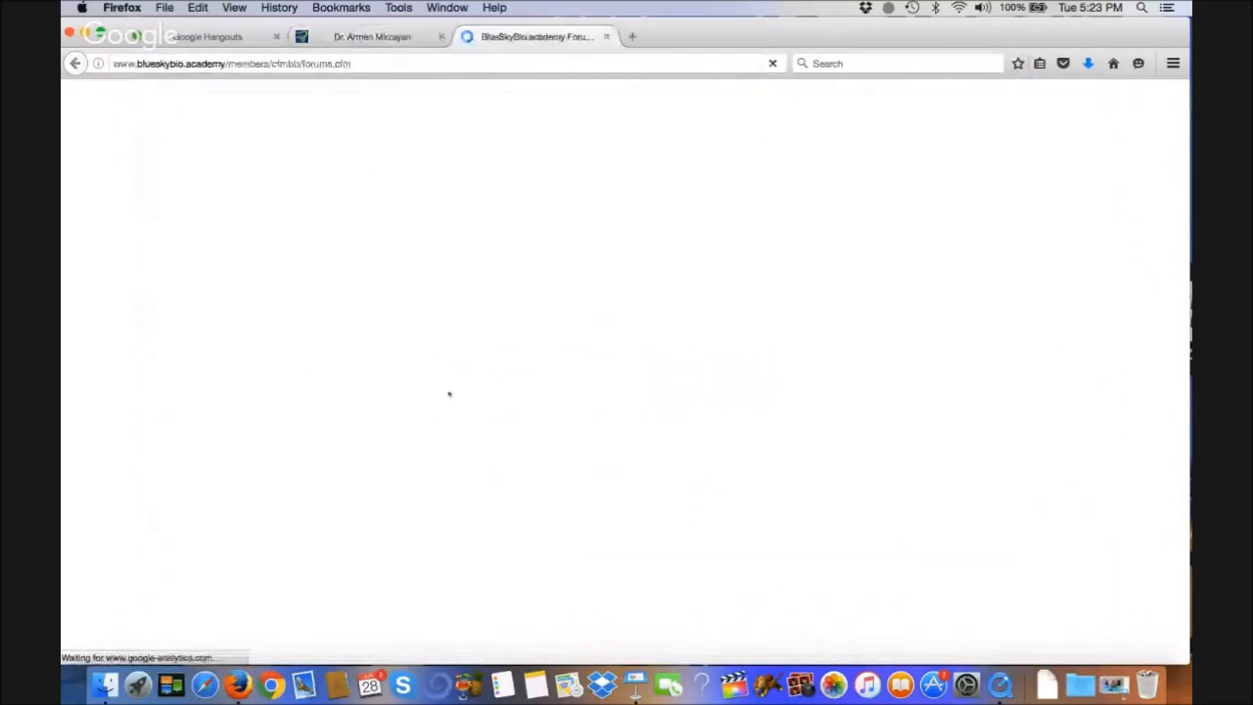
pyautogui.scroll(-5, 494, 464)
pyautogui.scroll(-10, 494, 464)
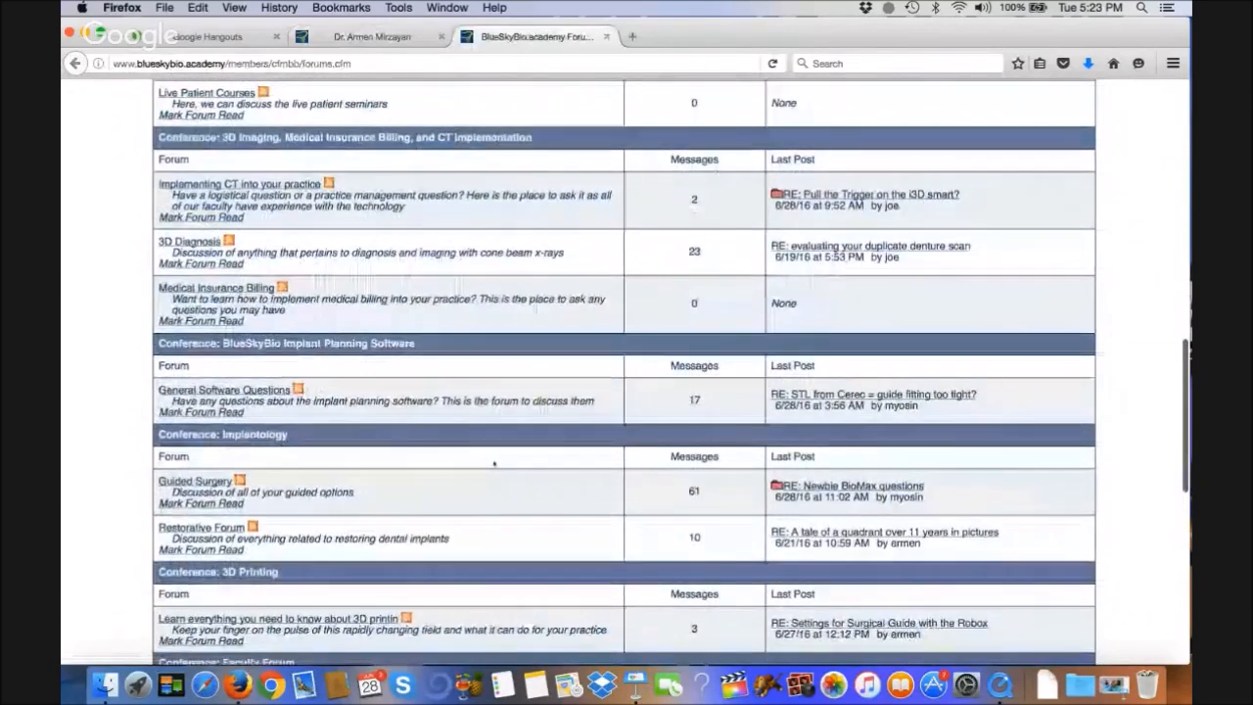
pyautogui.scroll(2, 494, 464)
pyautogui.click(607, 36)
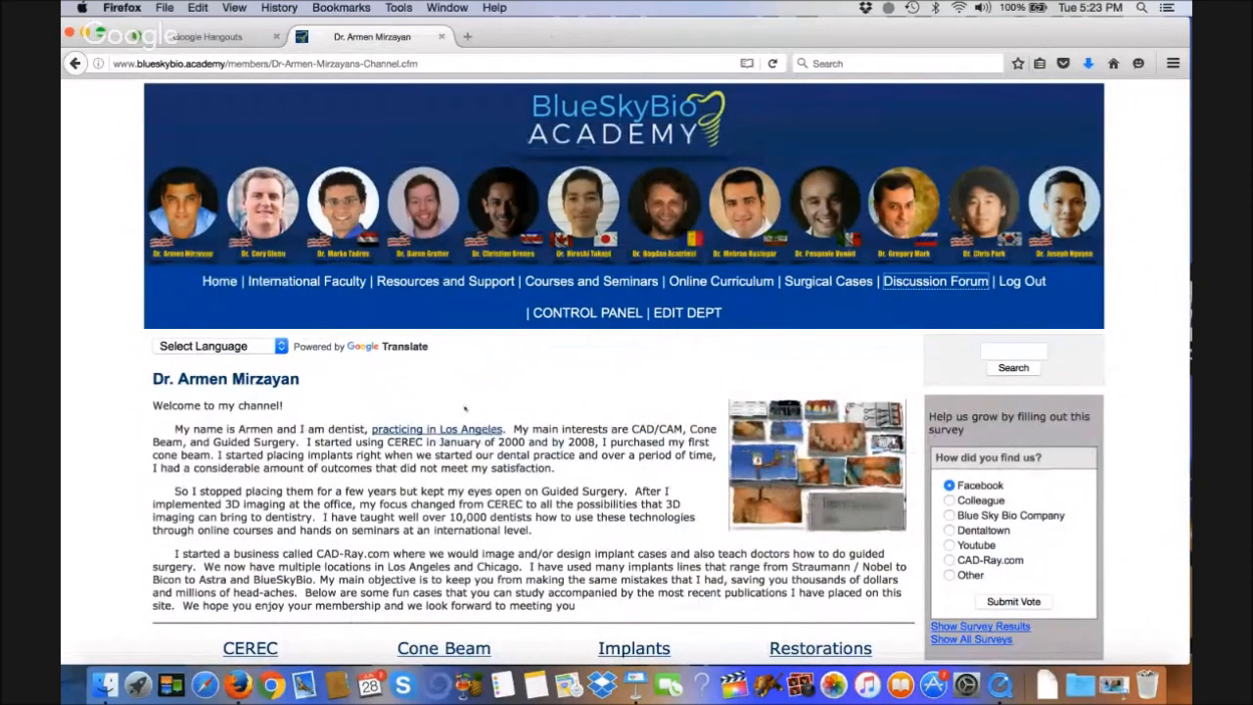
pyautogui.moveTo(411, 288)
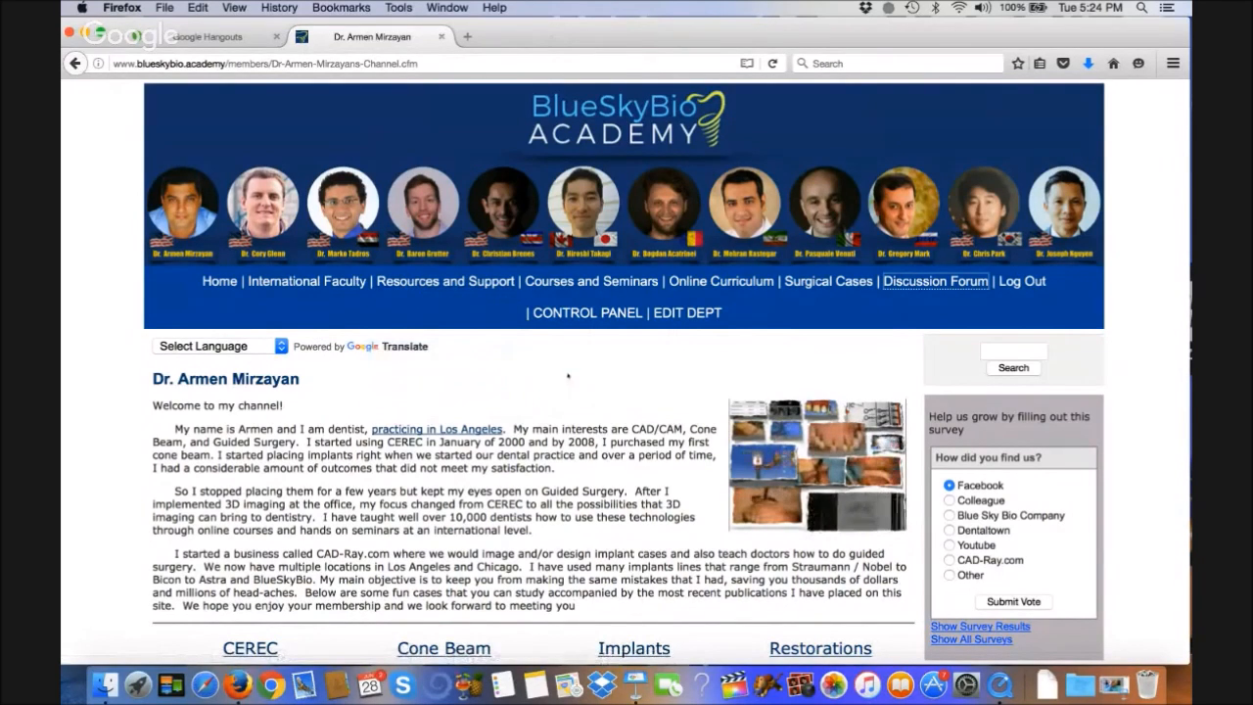
# View the options under Courses and Seminars and under Resources and Support, and log out of the member area
pyautogui.moveTo(579, 282)
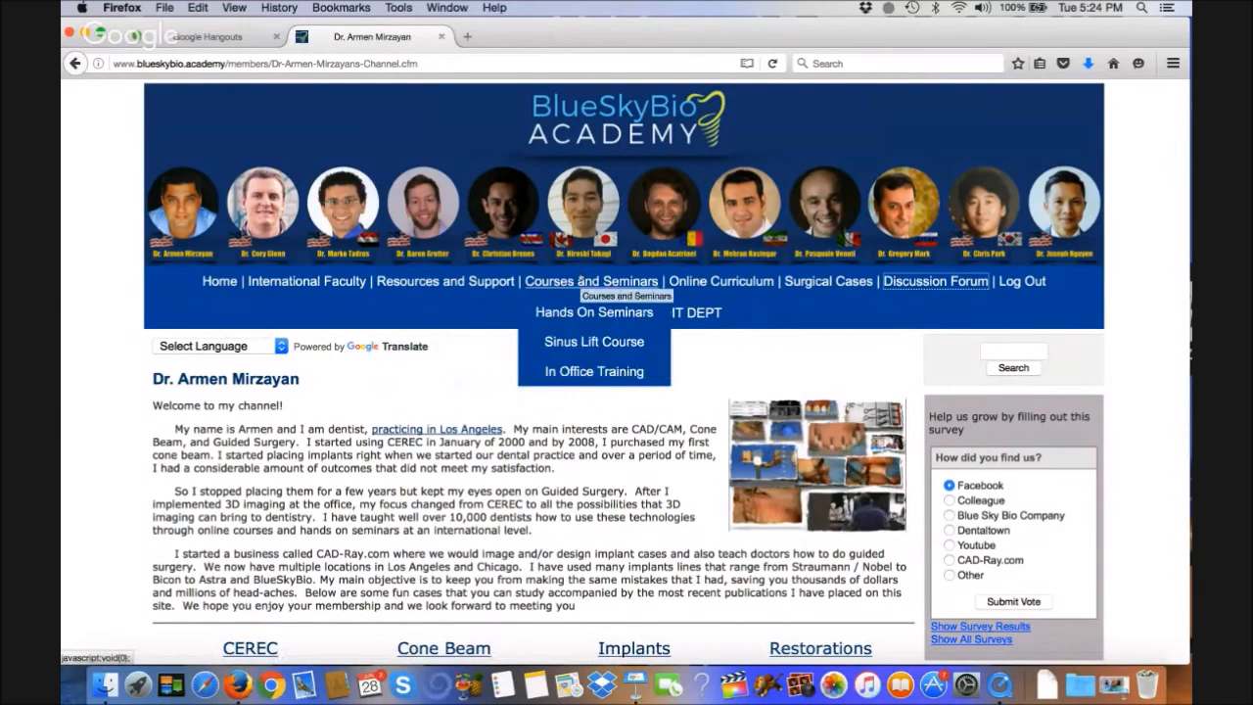
pyautogui.moveTo(478, 282)
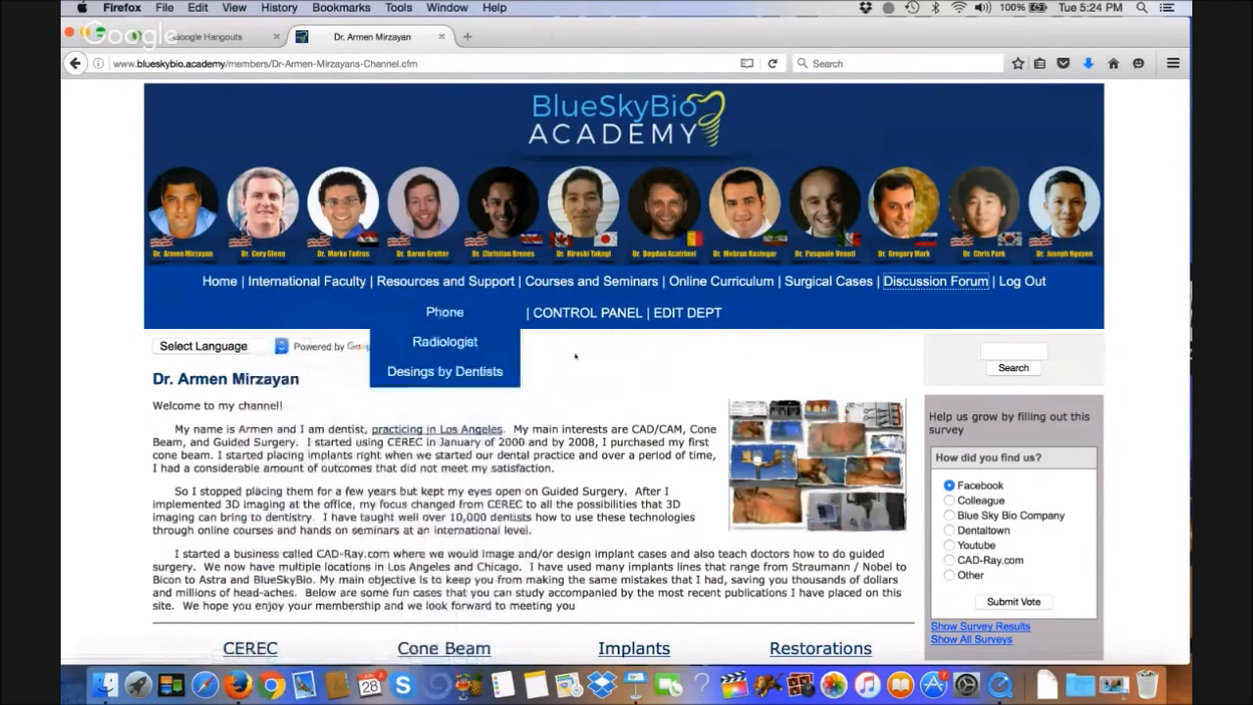
pyautogui.click(1022, 281)
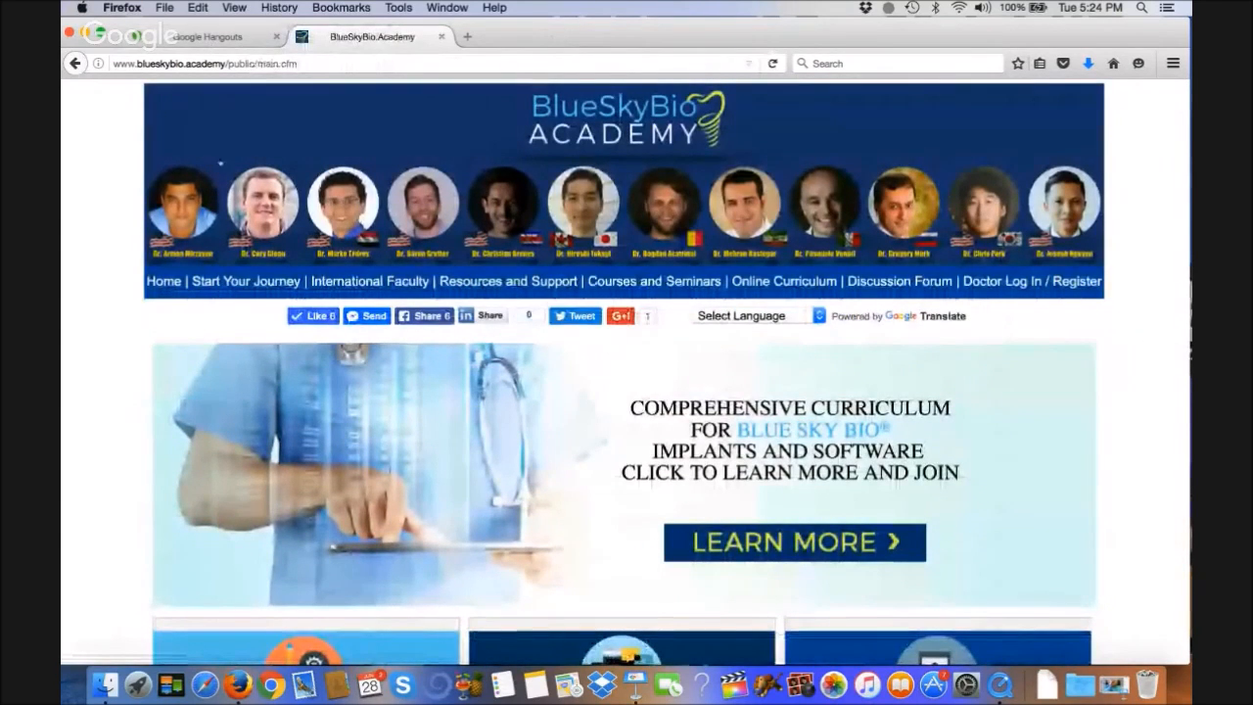
# Open the Hands-On Training page from the public home page and look through its course dates, attendee offers, two-day agenda and preparation videos
pyautogui.scroll(-5, 154, 338)
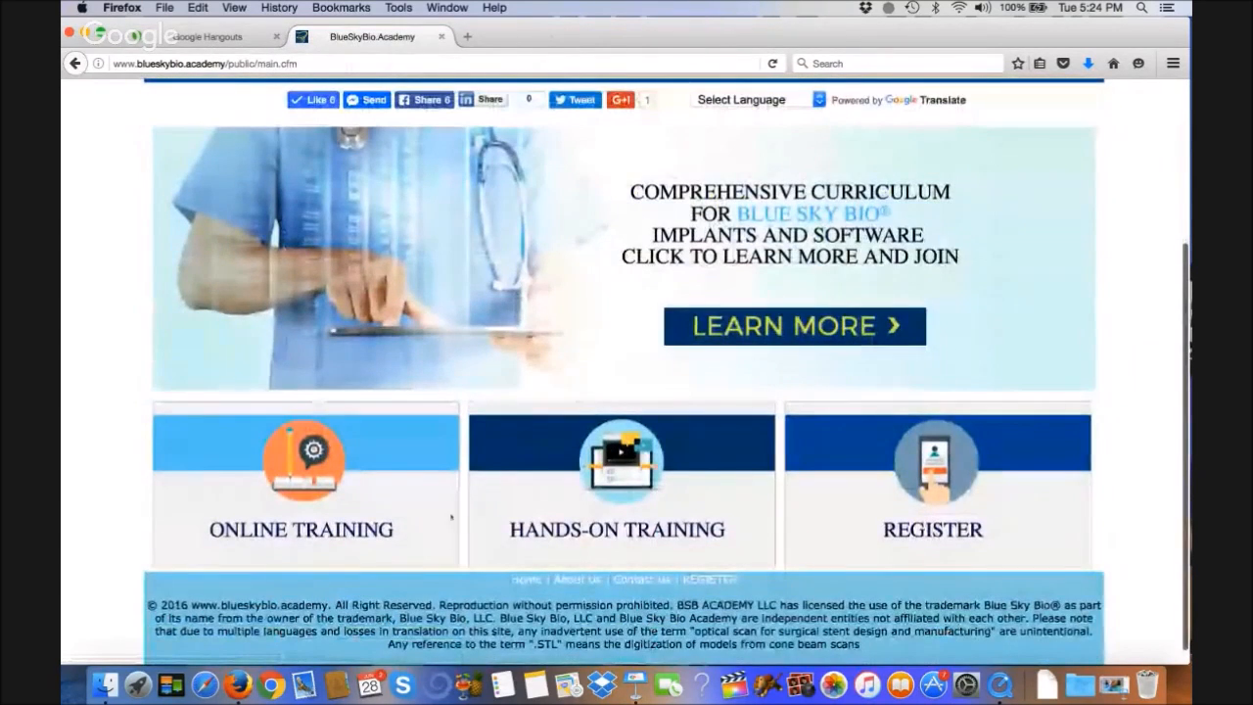
pyautogui.click(621, 453)
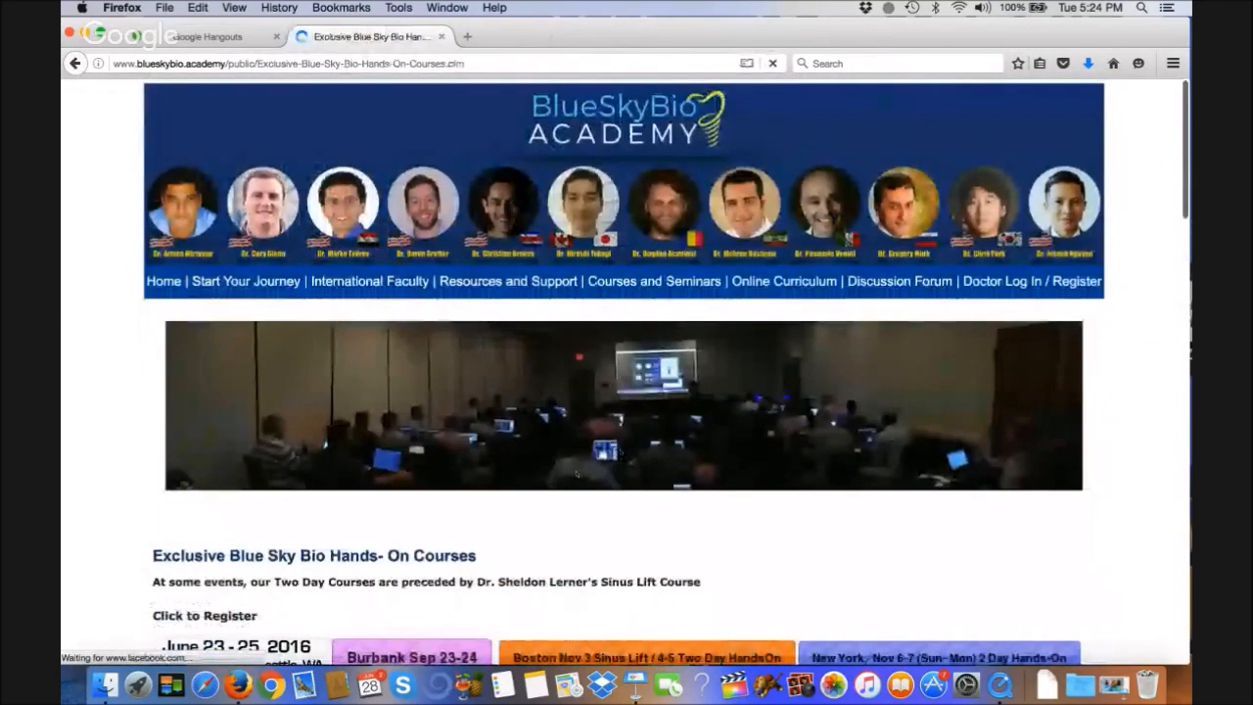
pyautogui.scroll(-5, 627, 391)
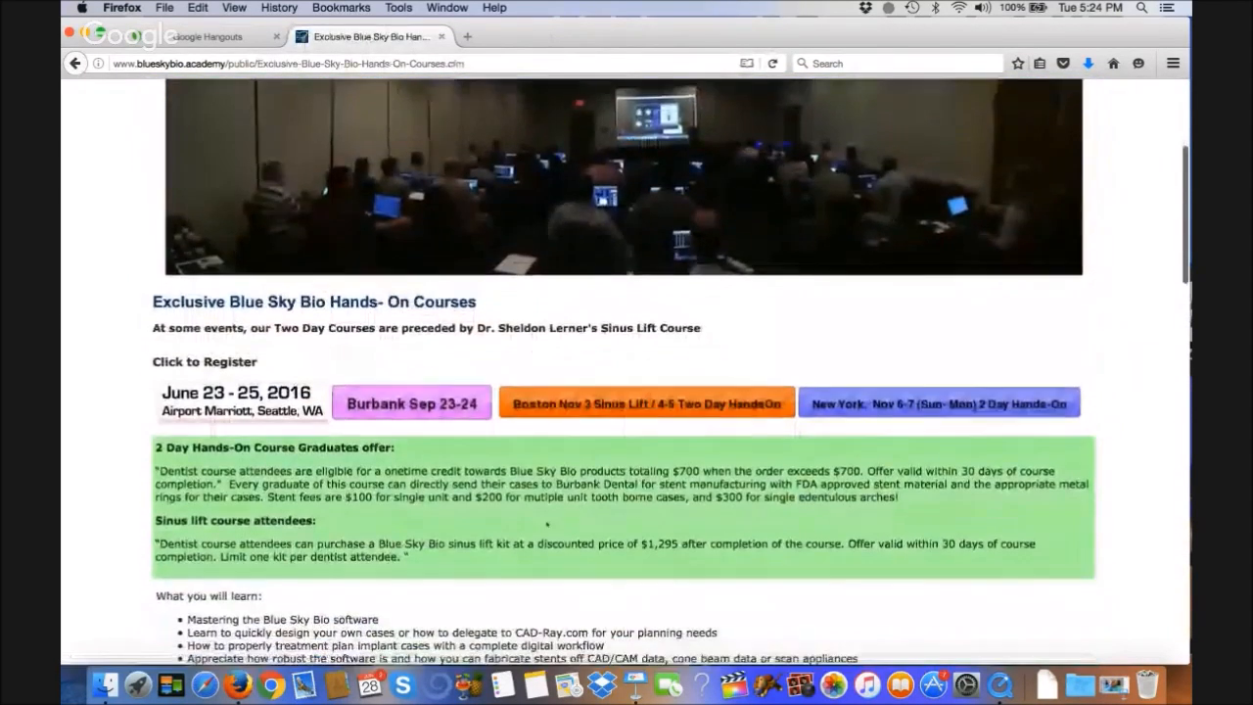
pyautogui.scroll(4, 627, 391)
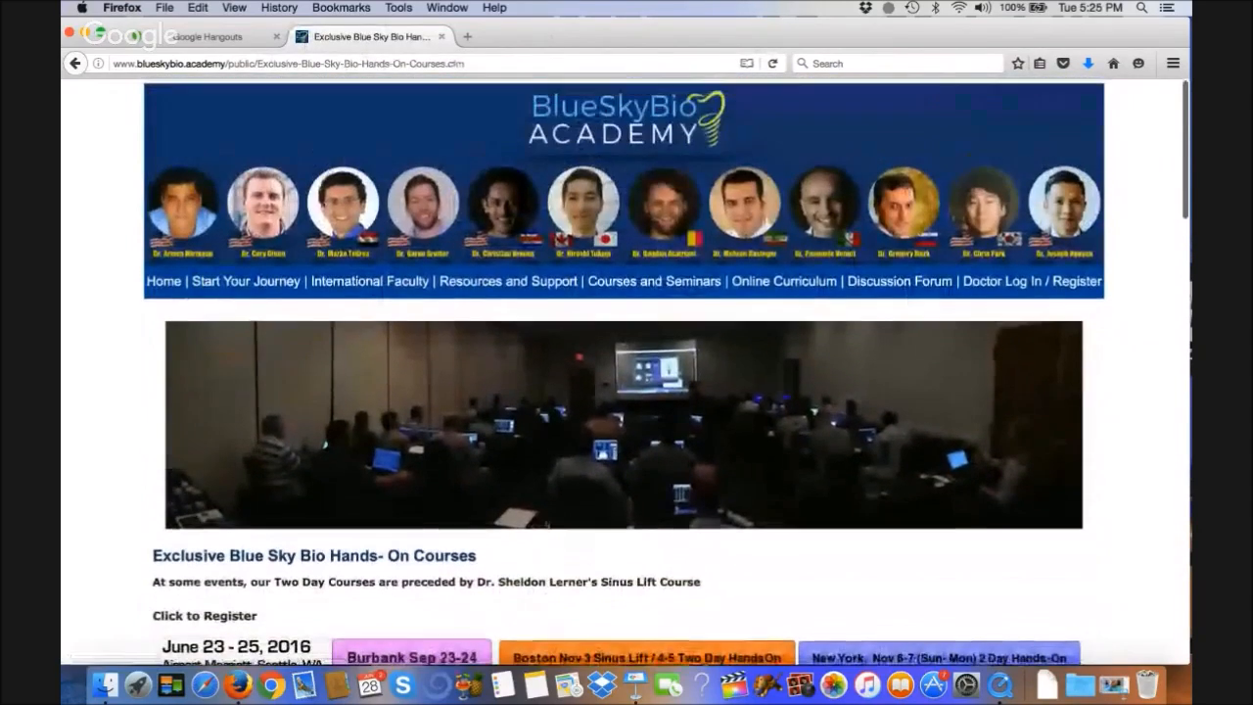
pyautogui.scroll(-3, 546, 525)
pyautogui.scroll(-8, 546, 526)
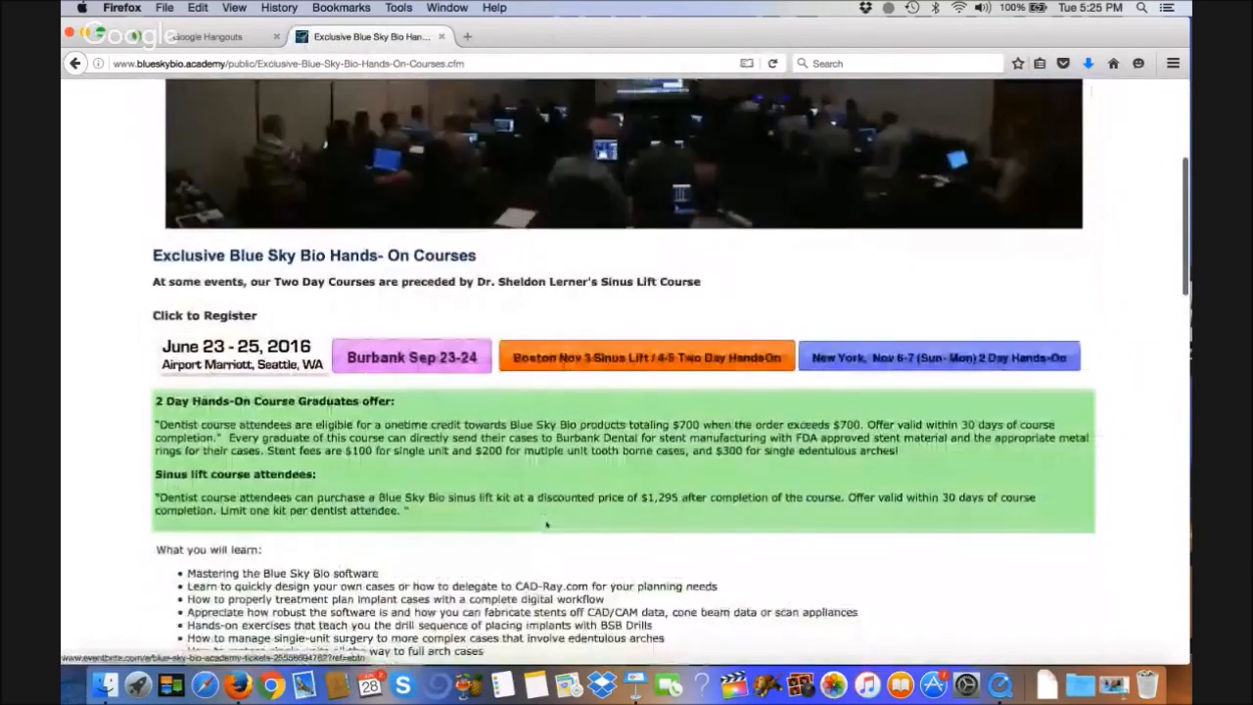
pyautogui.scroll(-10, 546, 525)
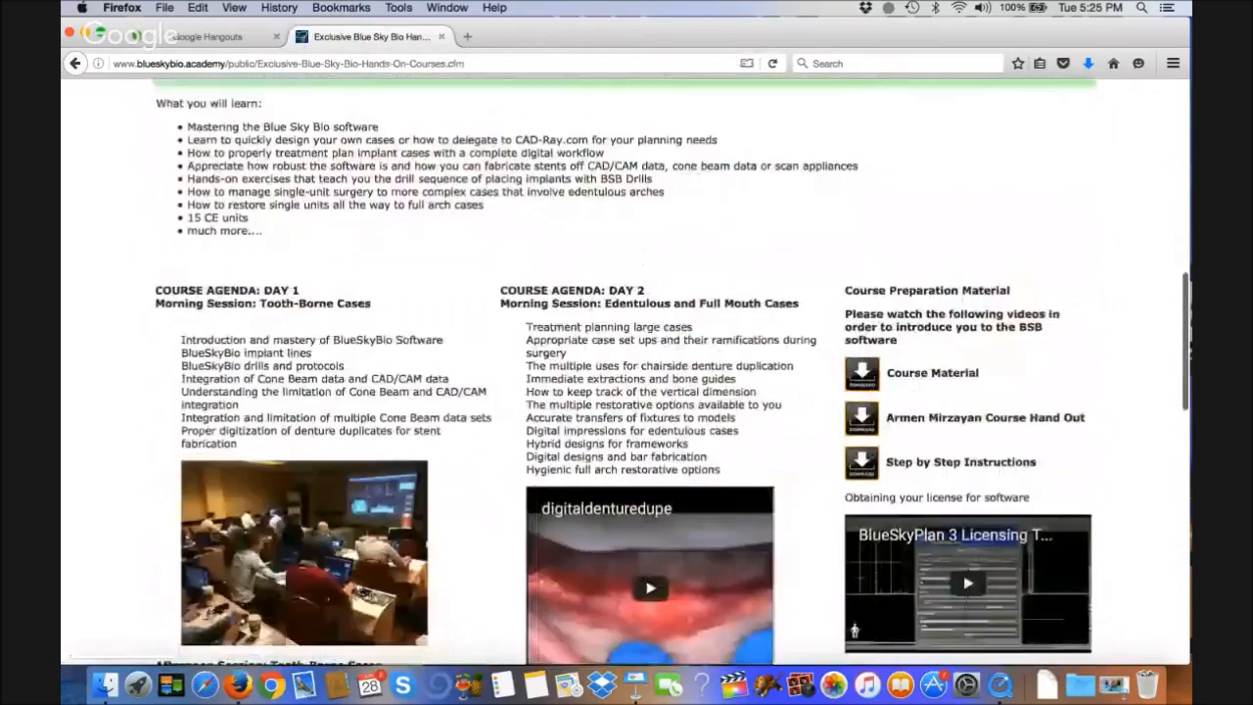
pyautogui.scroll(-7, 546, 526)
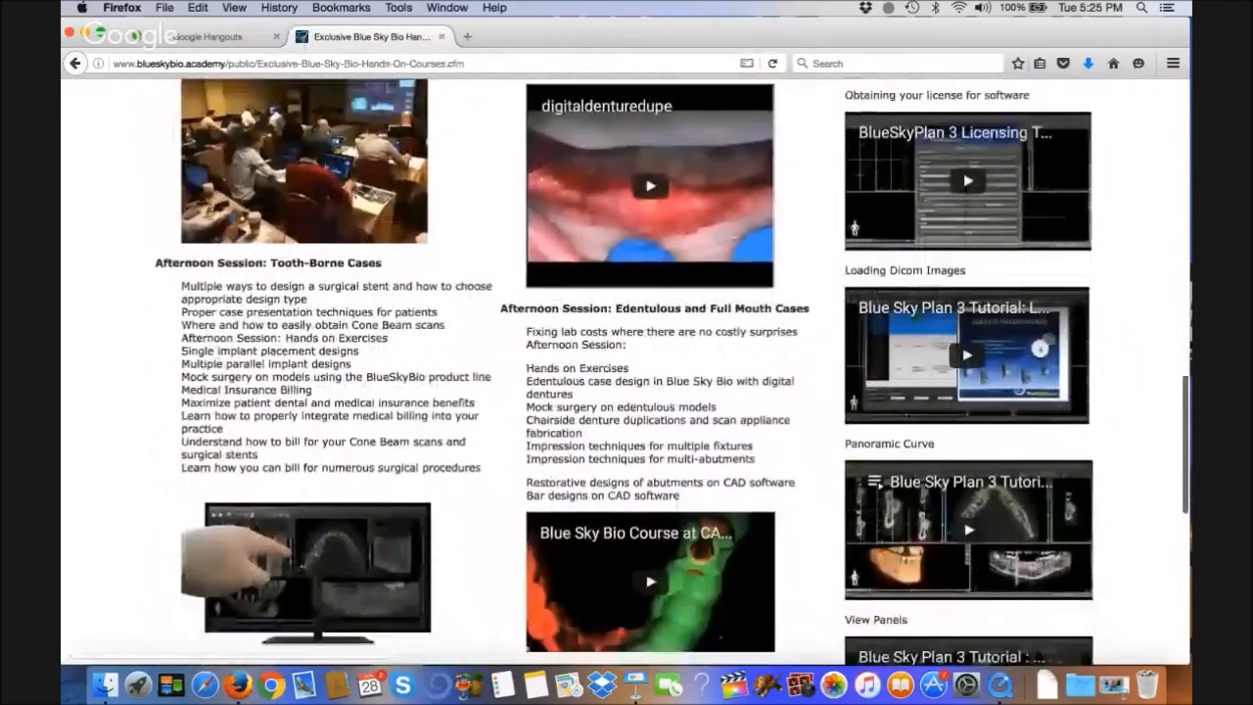
pyautogui.scroll(-4, 546, 526)
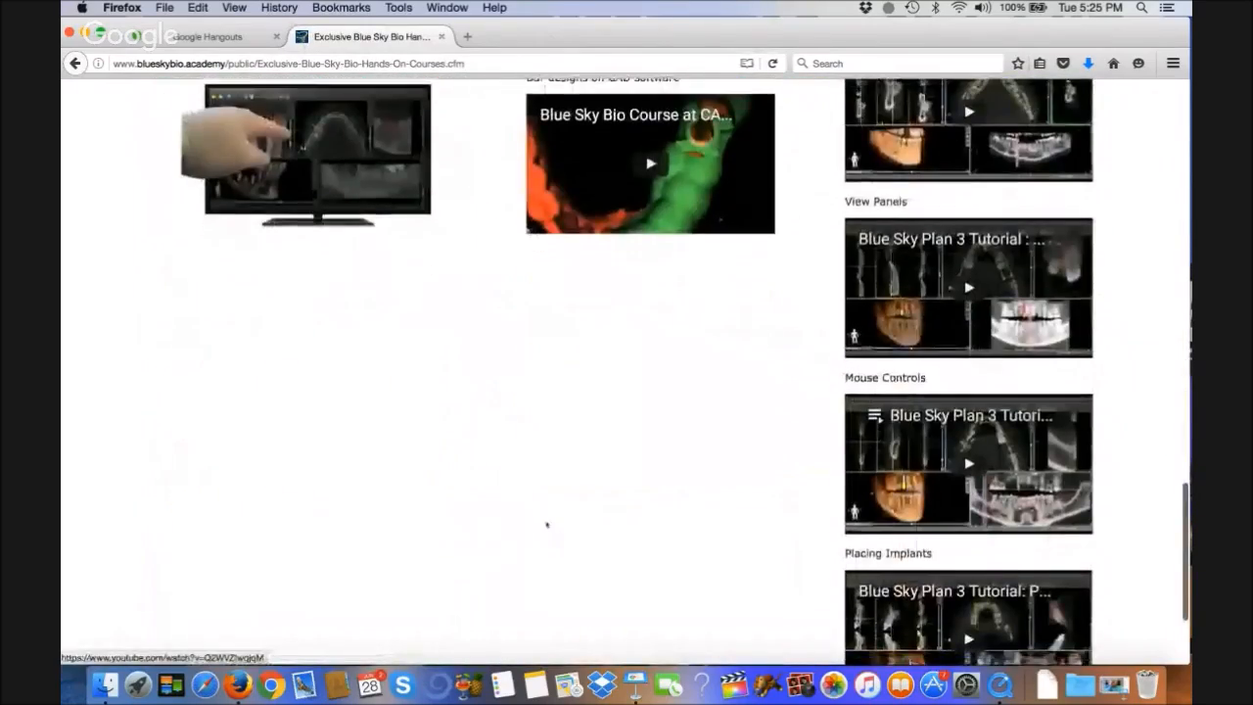
pyautogui.scroll(5, 546, 526)
pyautogui.scroll(16, 546, 525)
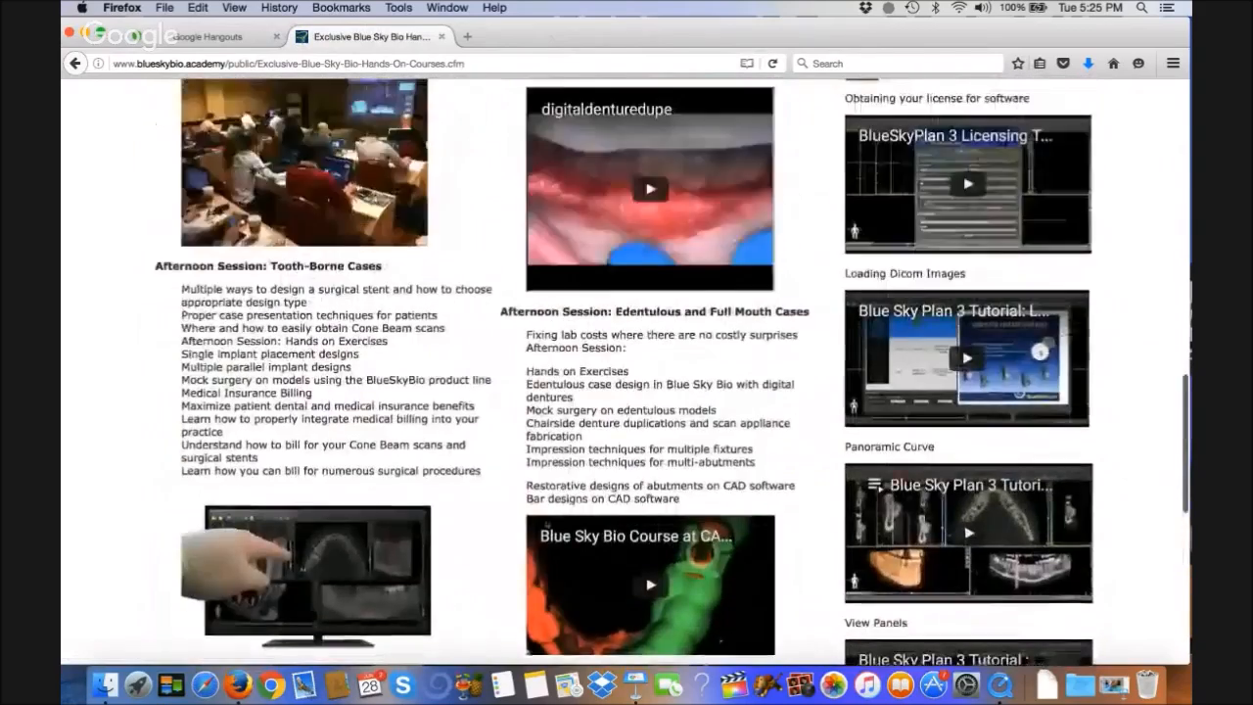
pyautogui.scroll(4, 546, 525)
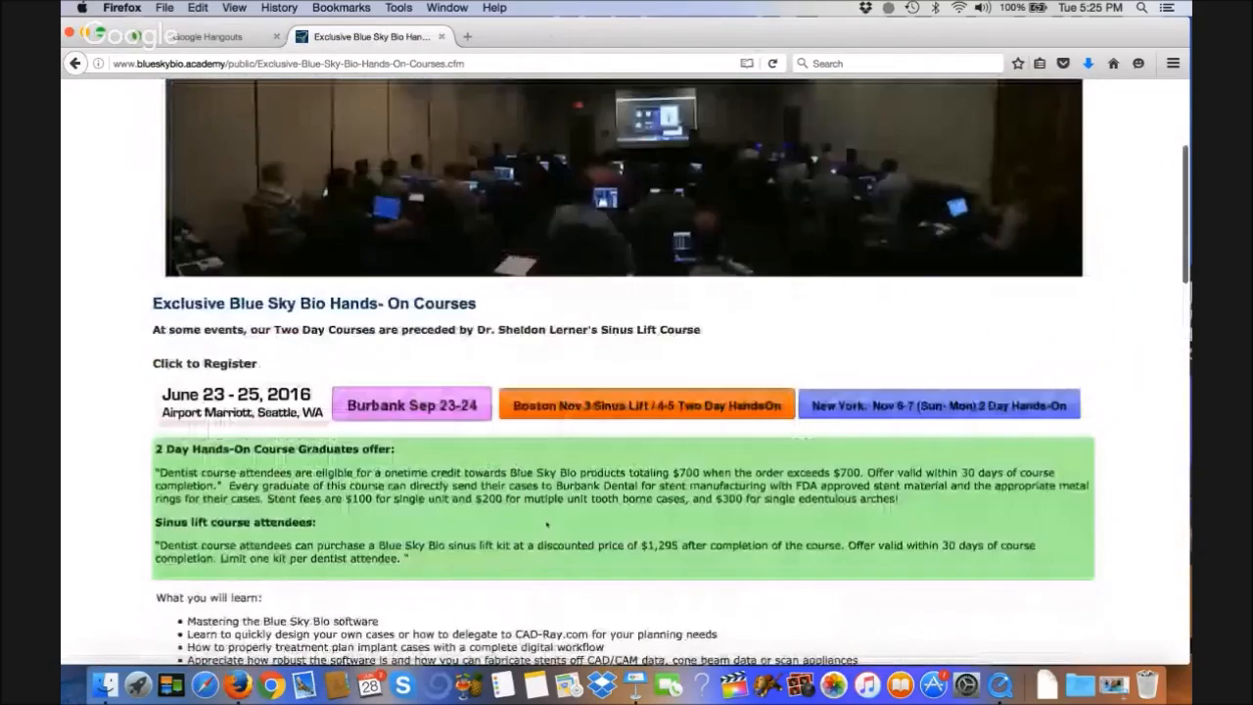
pyautogui.scroll(4, 548, 524)
# Switch to the Google Hangouts broadcast, check for audience questions and bring up the call controls
pyautogui.click(217, 37)
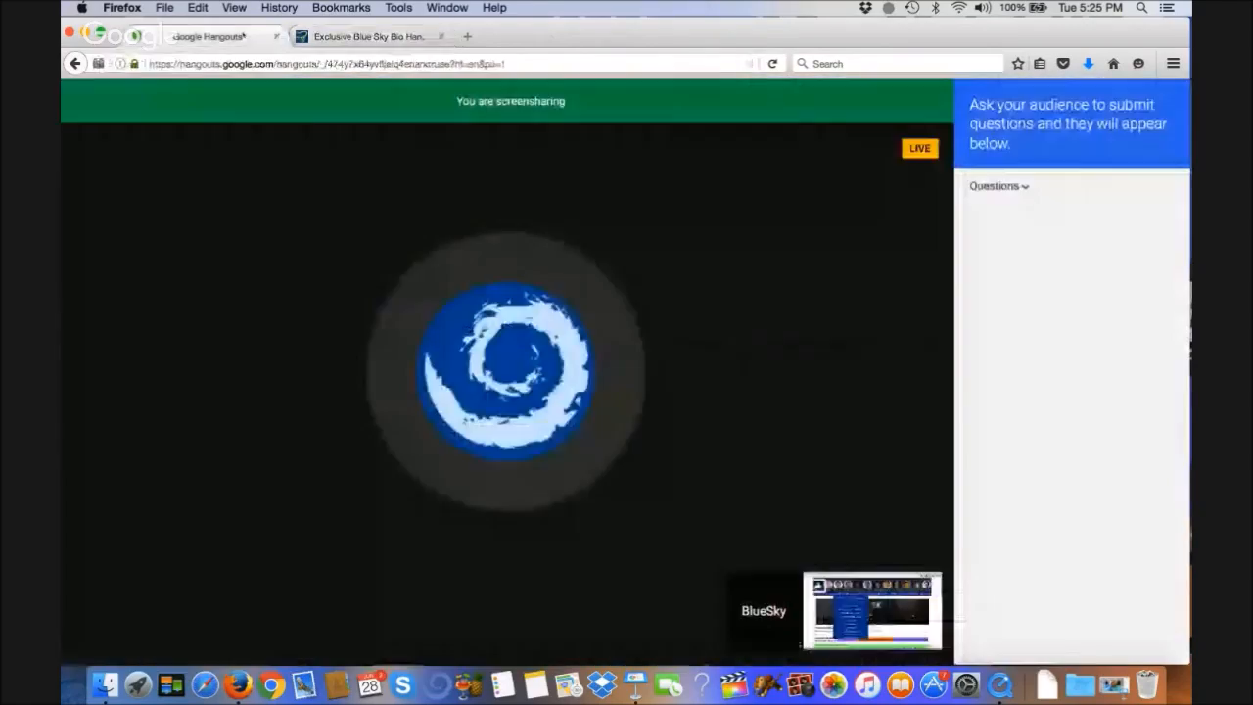
pyautogui.moveTo(669, 246)
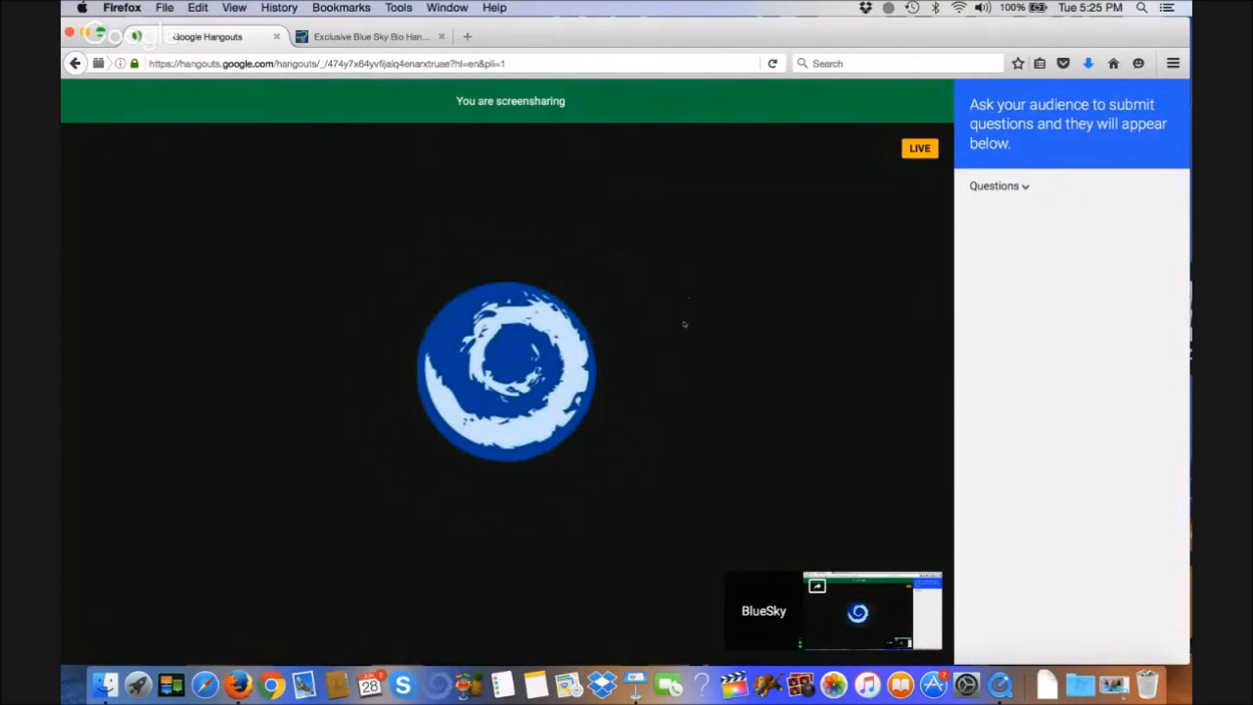
pyautogui.moveTo(715, 213)
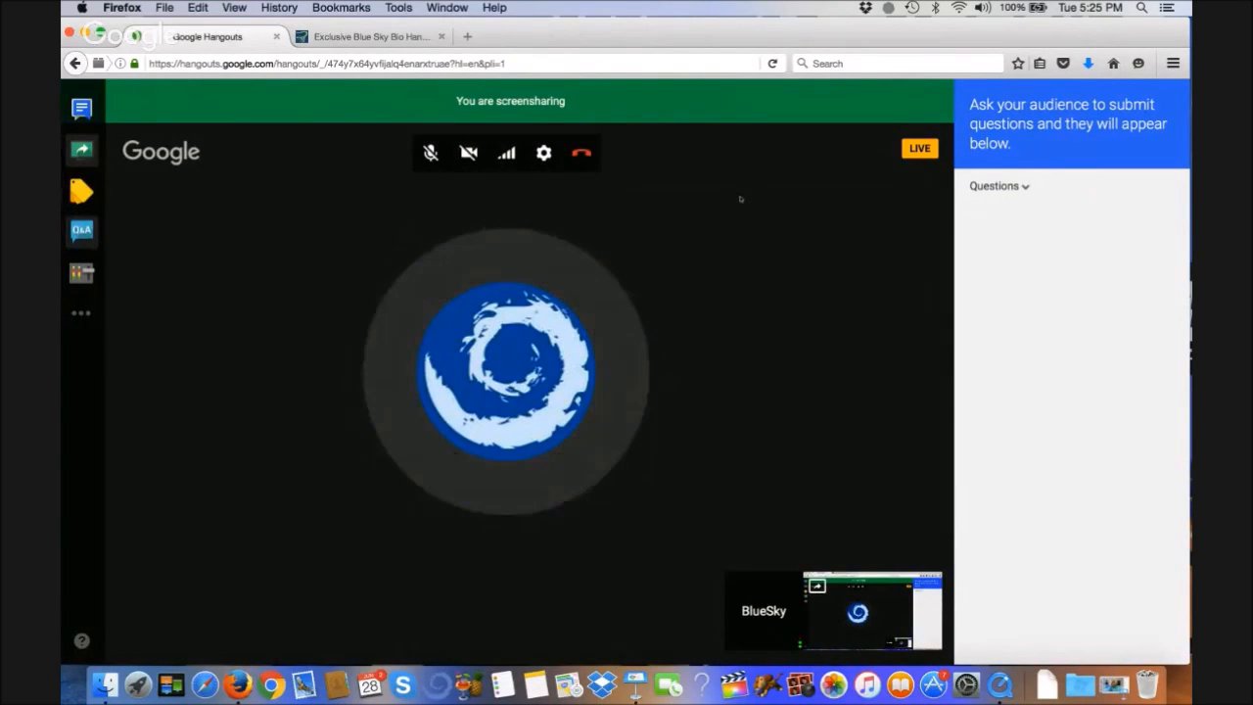